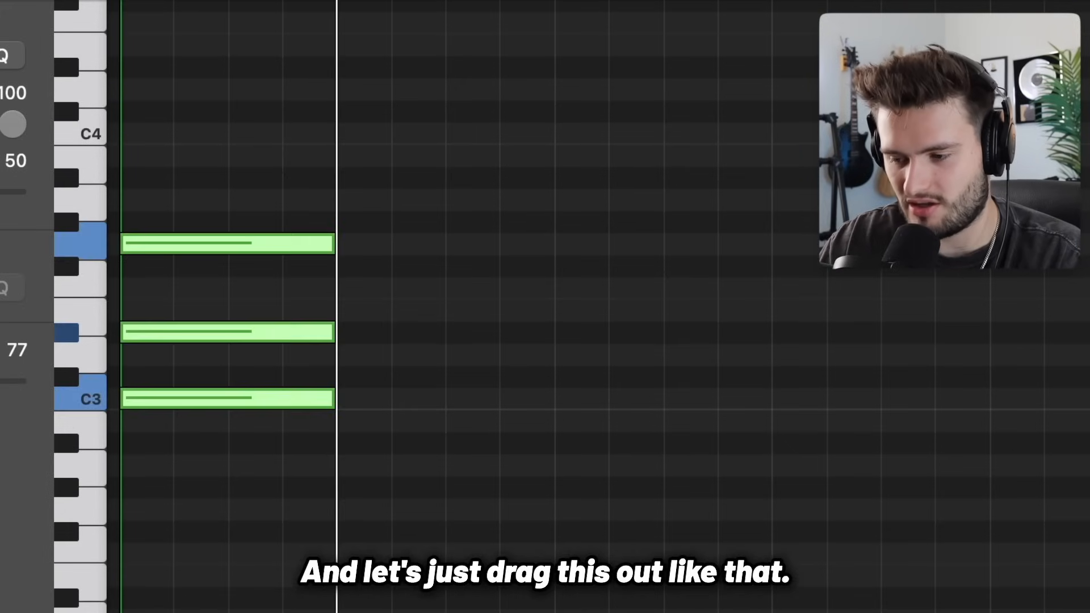
Extend the C minor chord to twice its length, then transpose its copy down five semitones to form a G minor chord
{"action": "left_click_drag", "start_coordinate": [335, 244], "coordinate": [557, 240]}
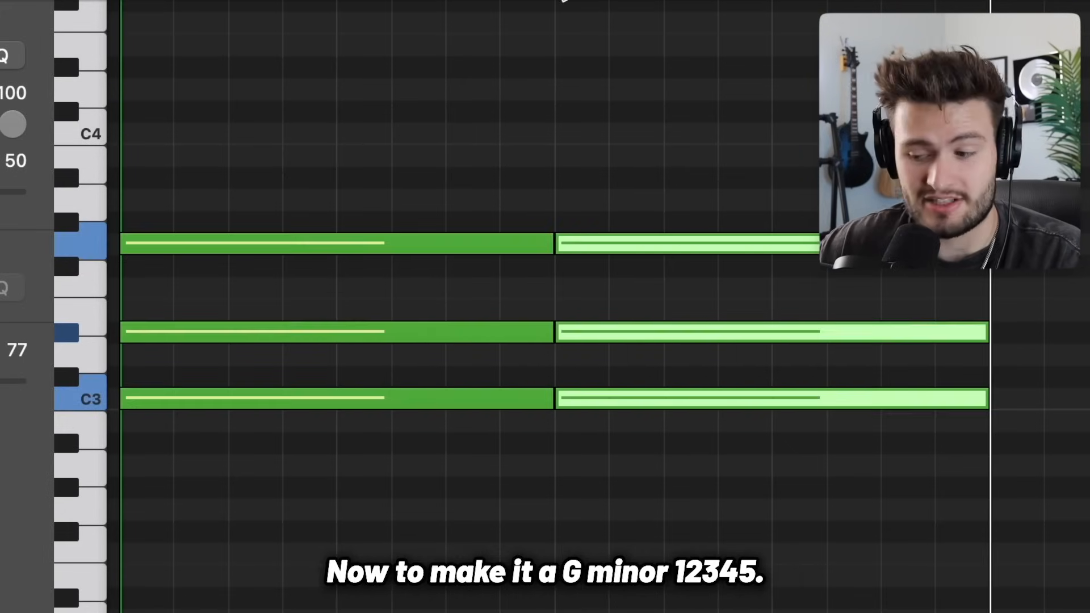
{"action": "key", "text": "alt+Down"}
{"action": "key", "text": "alt+Down"}
{"action": "key", "text": "alt+Down"}
{"action": "key", "text": "alt+Down"}
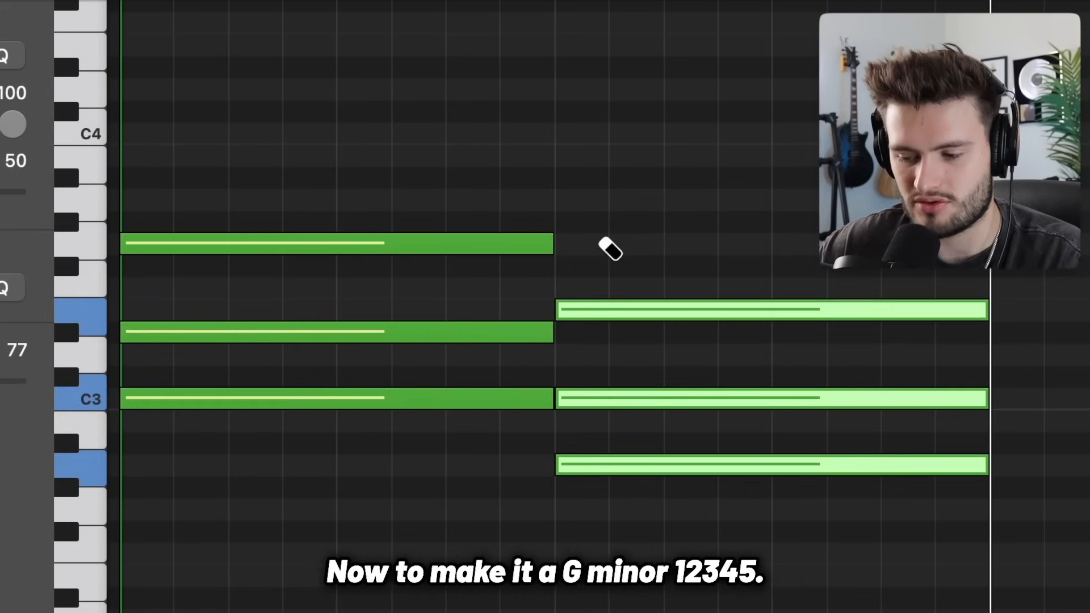
{"action": "key", "text": "alt+Down"}
{"action": "left_click", "coordinate": [579, 371]}
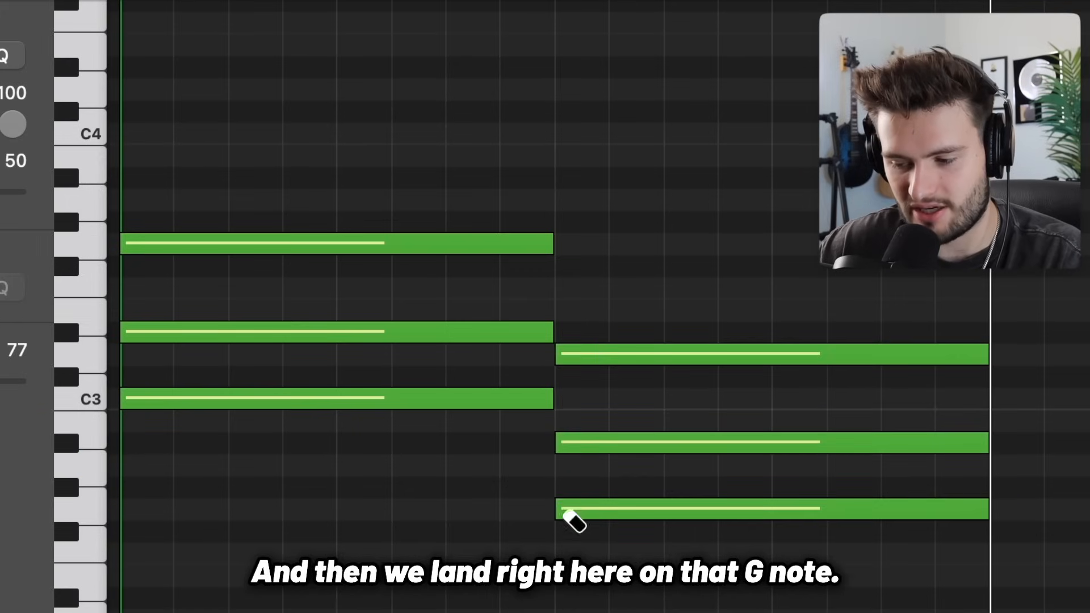
{"action": "mouse_move", "coordinate": [563, 512]}
{"action": "left_mouse_down"}
{"action": "mouse_move", "coordinate": [572, 522]}
{"action": "mouse_move", "coordinate": [567, 512]}
{"action": "left_mouse_up"}
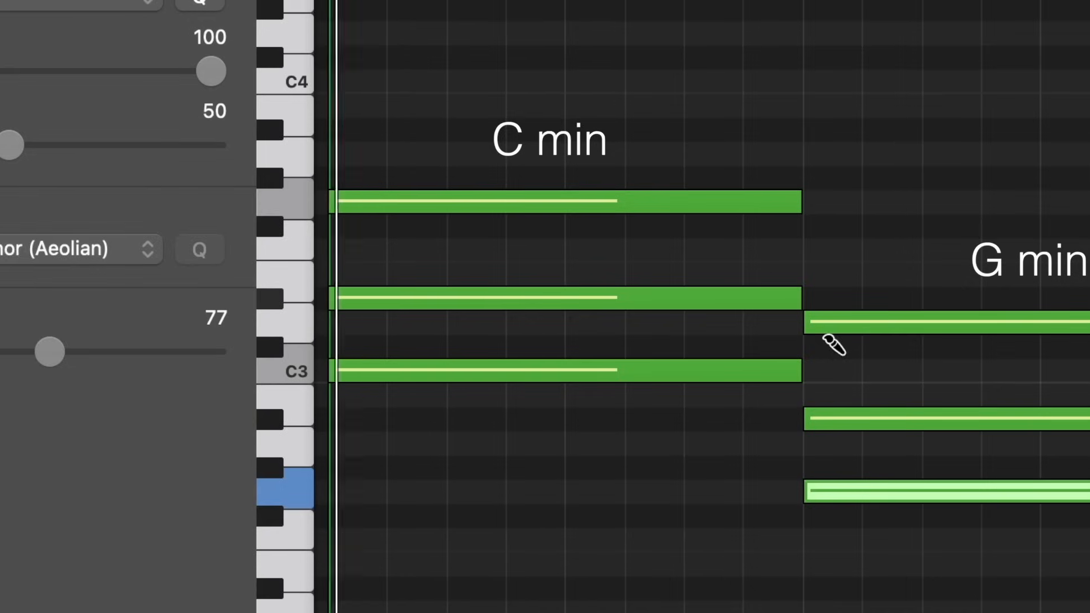
Play back the two-chord progression and lower the volume of the Majestic track
{"action": "key", "text": "space"}
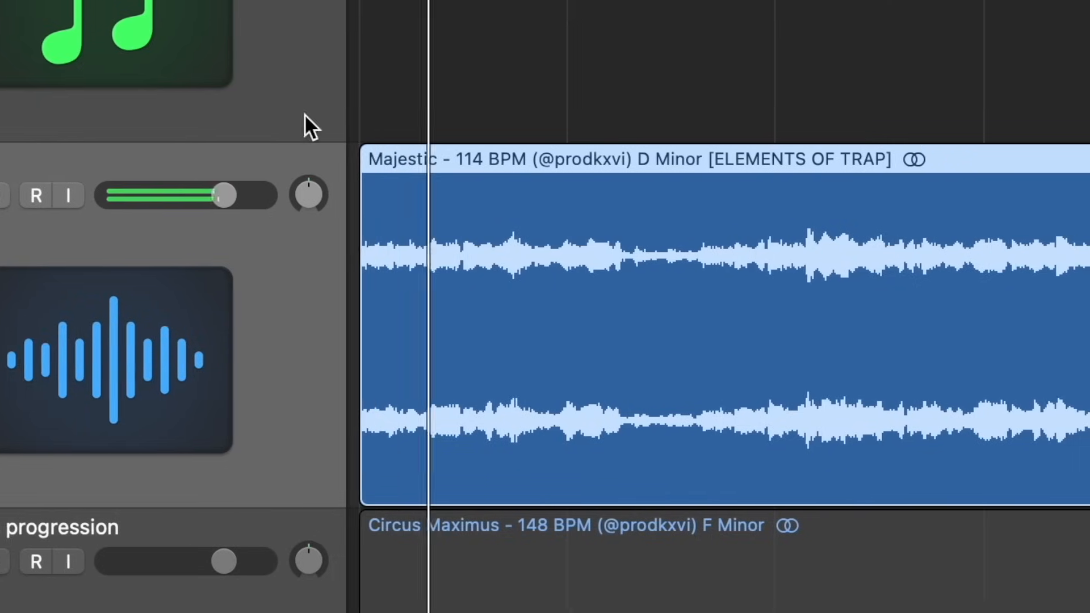
{"action": "left_click_drag", "start_coordinate": [224, 195], "coordinate": [205, 195]}
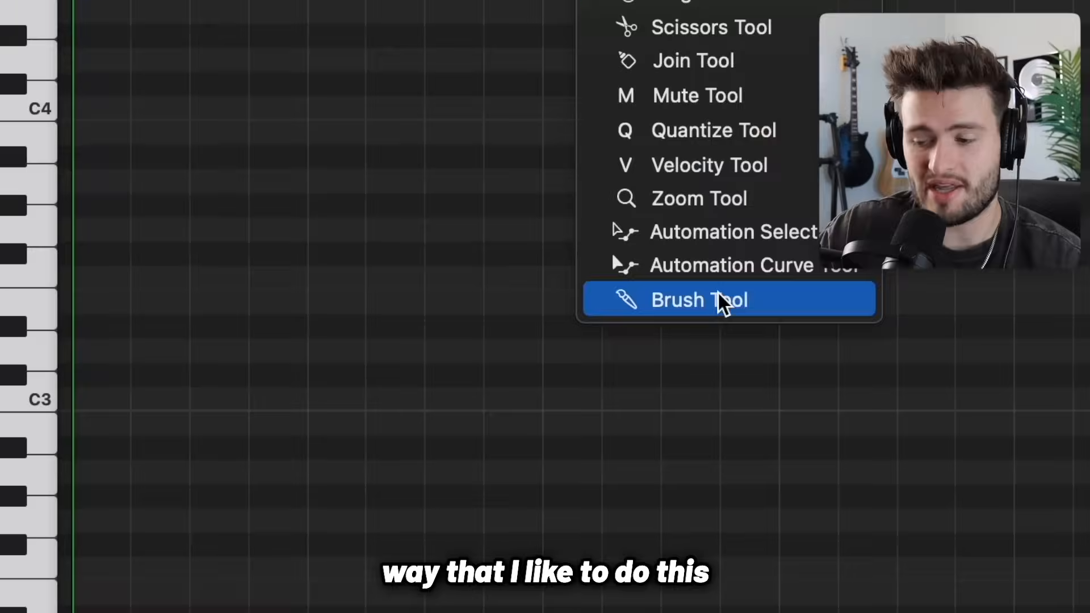
With the Brush tool, draw a C minor chord from C3, E♭3 and G3 at the start of the empty region
{"action": "left_click", "coordinate": [723, 301]}
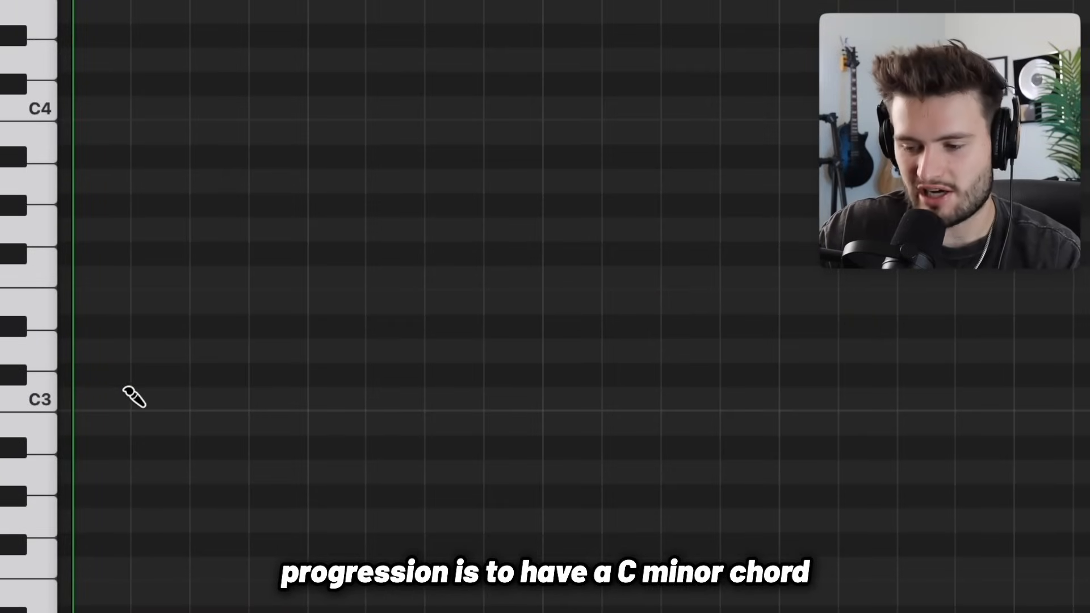
{"action": "scroll", "coordinate": [124, 388], "scroll_direction": "down", "scroll_amount": 1}
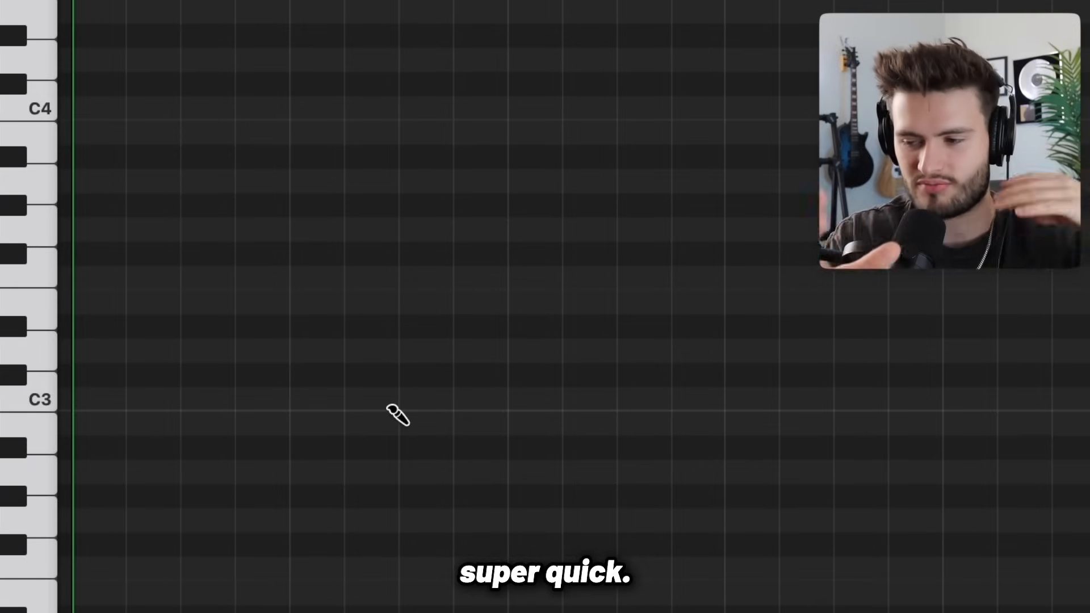
{"action": "left_click", "coordinate": [94, 396]}
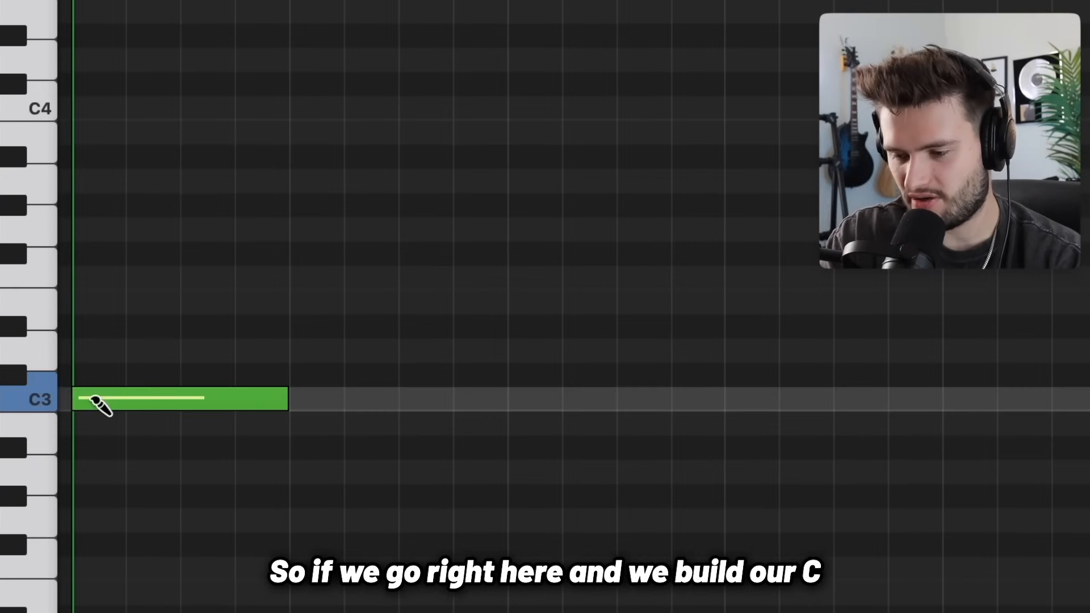
{"action": "scroll", "coordinate": [96, 396], "scroll_direction": "down", "scroll_amount": 5}
{"action": "scroll", "coordinate": [99, 383], "scroll_direction": "right", "scroll_amount": 5}
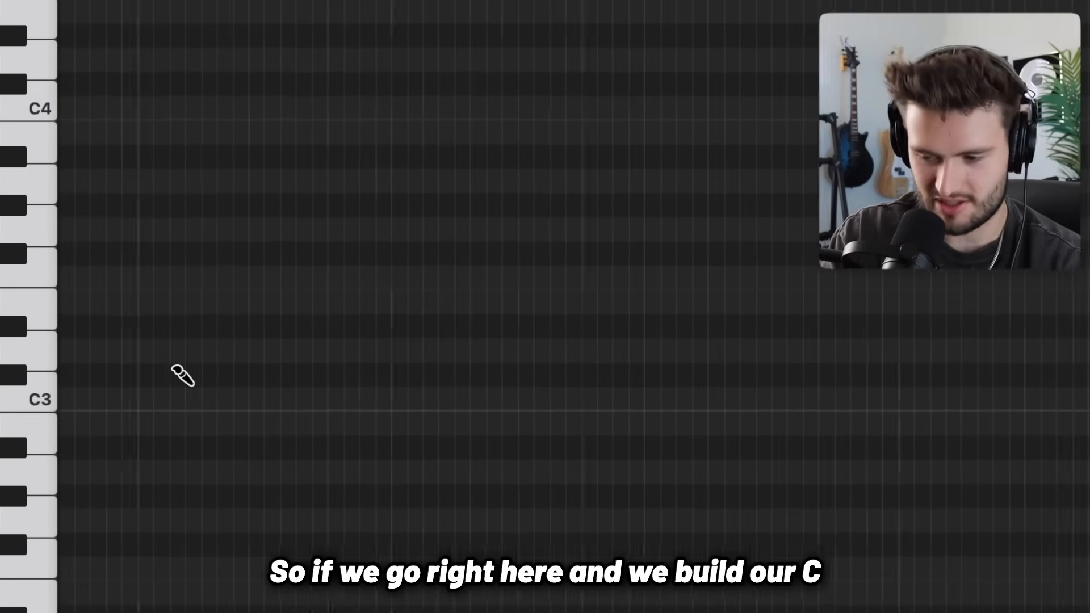
{"action": "scroll", "coordinate": [175, 376], "scroll_direction": "left", "scroll_amount": 6}
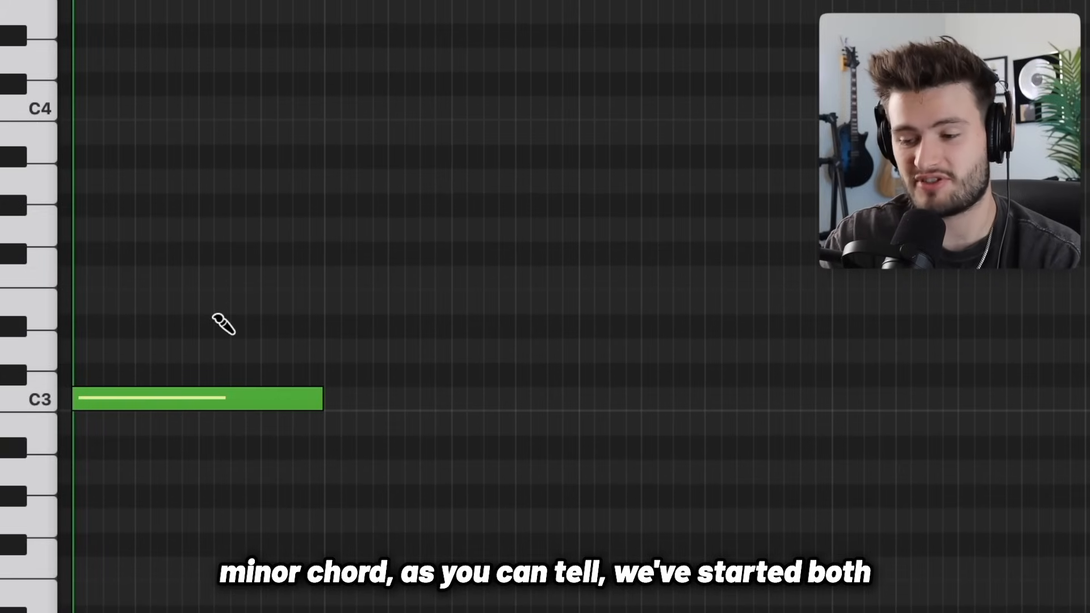
{"action": "left_click", "coordinate": [223, 324]}
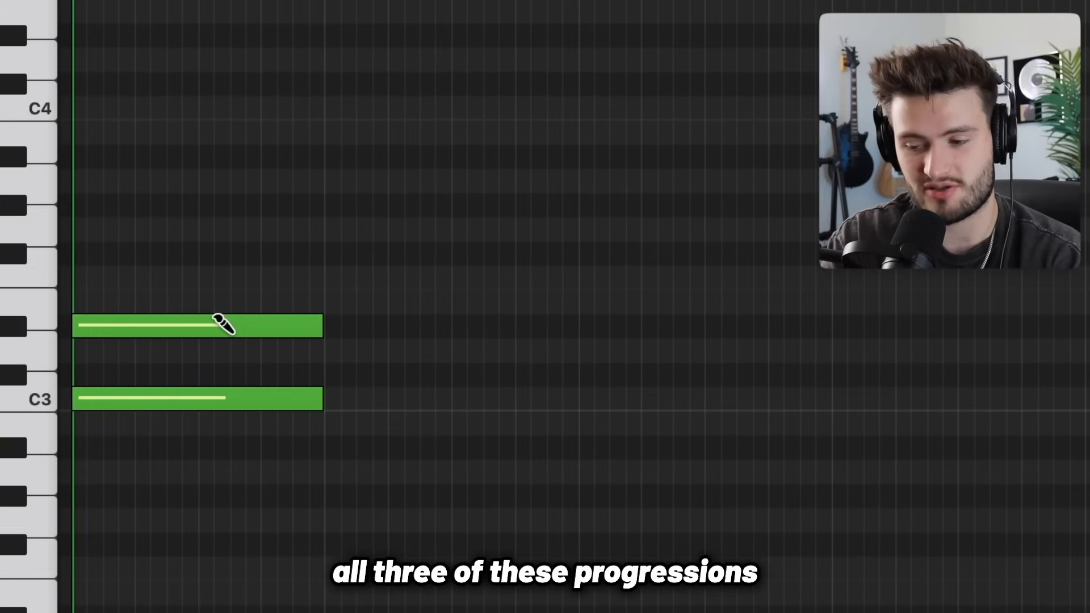
{"action": "left_click", "coordinate": [231, 229]}
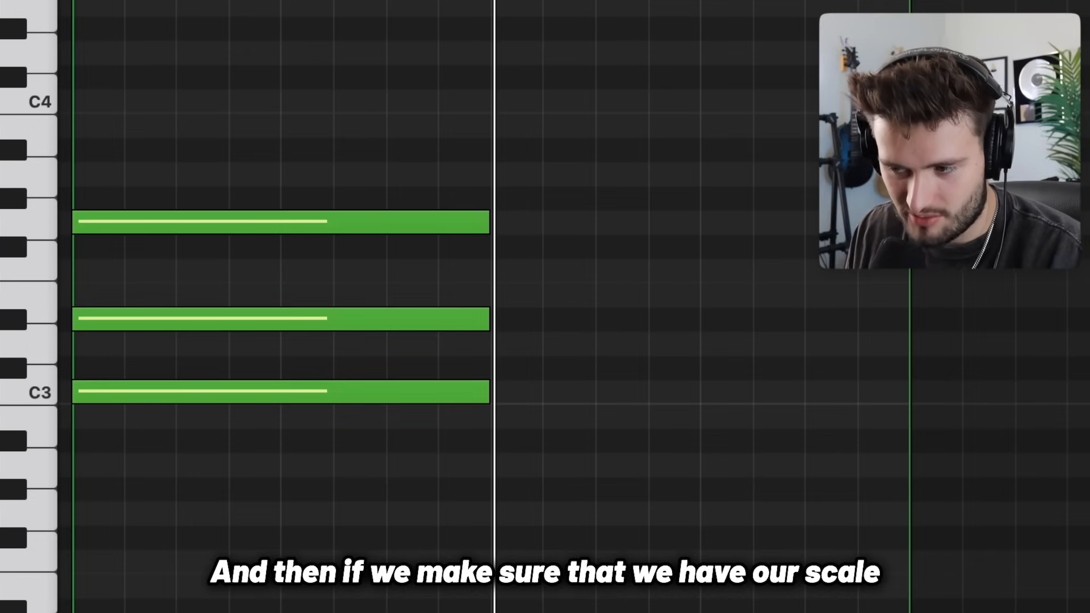
Draw the bass notes A♭2 and B♭2 following the C minor chord, and add C3 and E♭3 above A♭2 to form A♭ major
{"action": "left_click", "coordinate": [554, 450]}
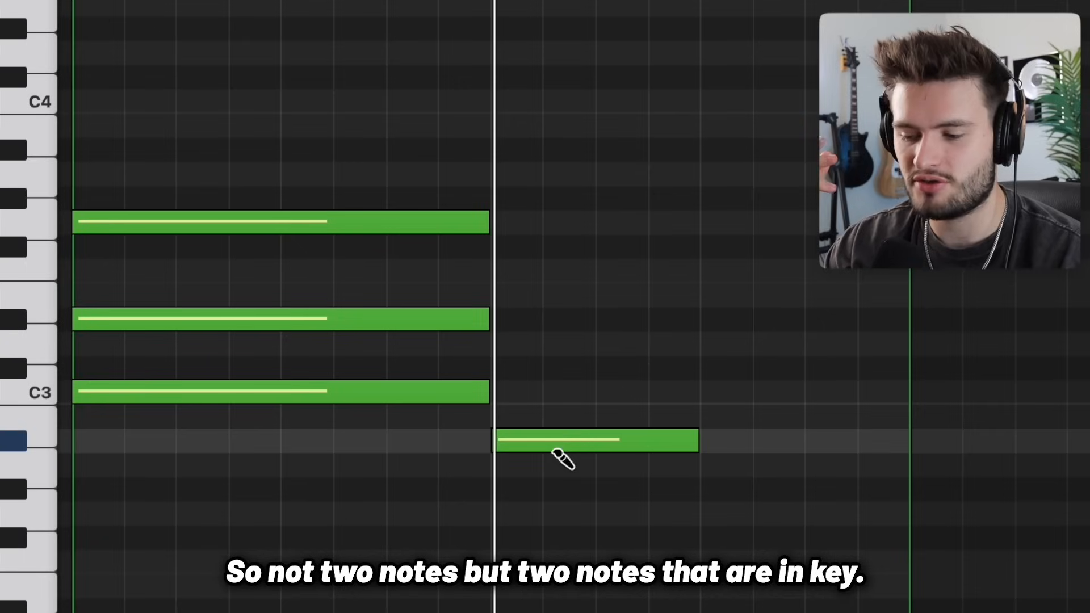
{"action": "mouse_move", "coordinate": [529, 441]}
{"action": "left_mouse_down"}
{"action": "mouse_move", "coordinate": [536, 400]}
{"action": "mouse_move", "coordinate": [543, 480]}
{"action": "left_mouse_up"}
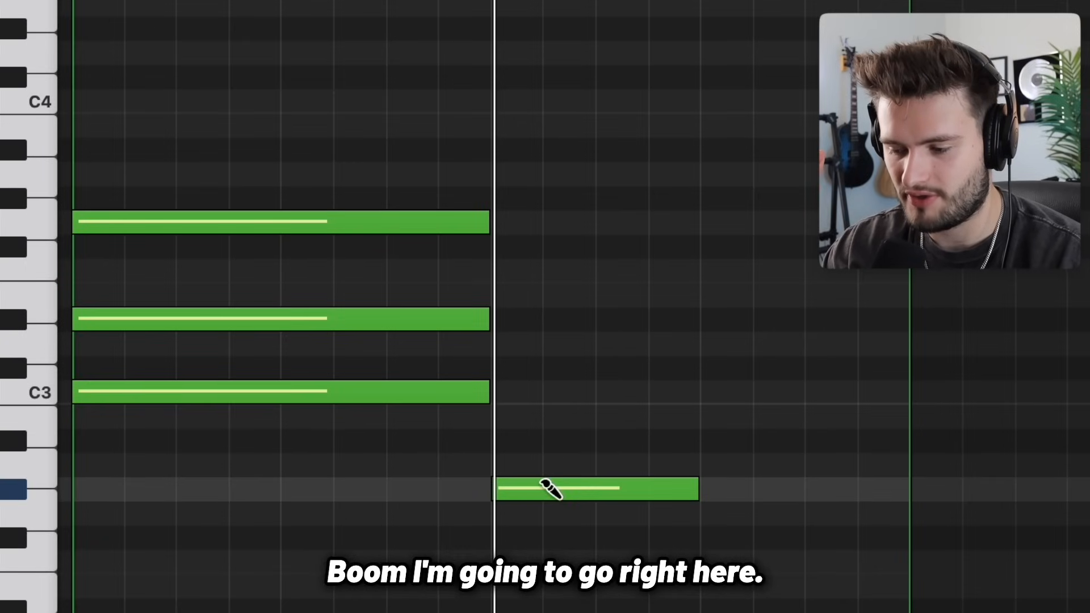
{"action": "left_click", "coordinate": [784, 442]}
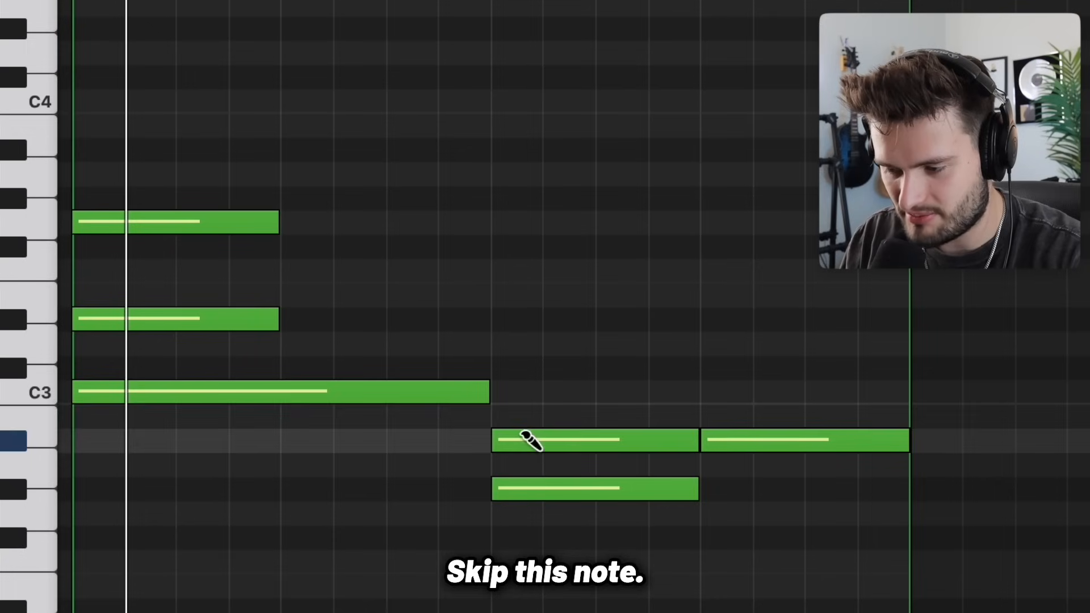
{"action": "left_click_drag", "start_coordinate": [528, 438], "coordinate": [527, 402]}
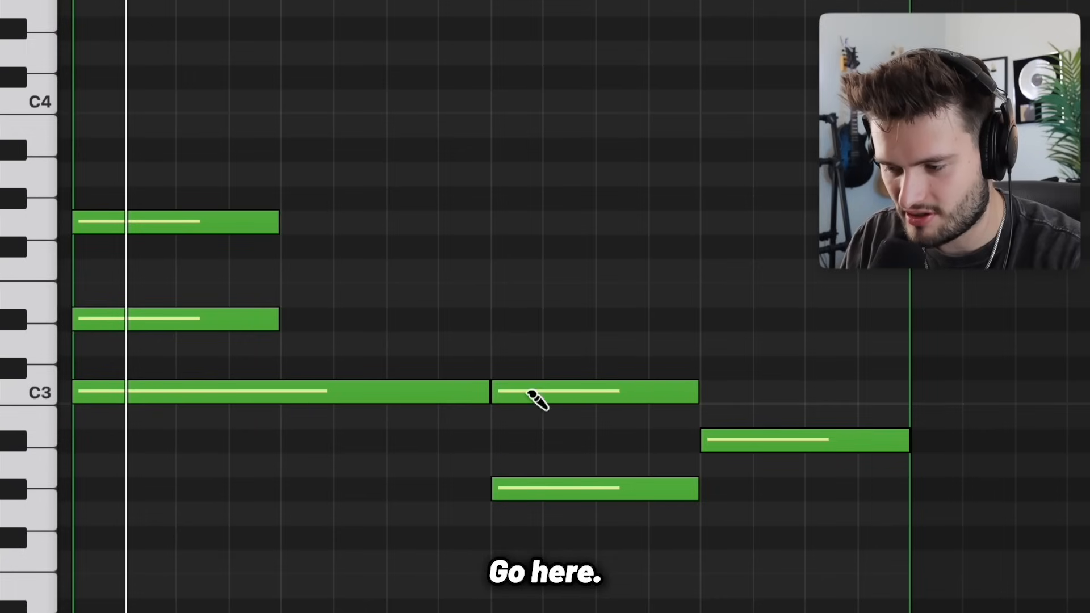
{"action": "left_click_drag", "start_coordinate": [528, 344], "coordinate": [523, 315]}
Add D3 and F3 above B♭2 to form B♭ major, and extend the first chord's G3 up to the second chord
{"action": "left_click", "coordinate": [718, 387]}
{"action": "left_click_drag", "start_coordinate": [718, 371], "coordinate": [729, 275]}
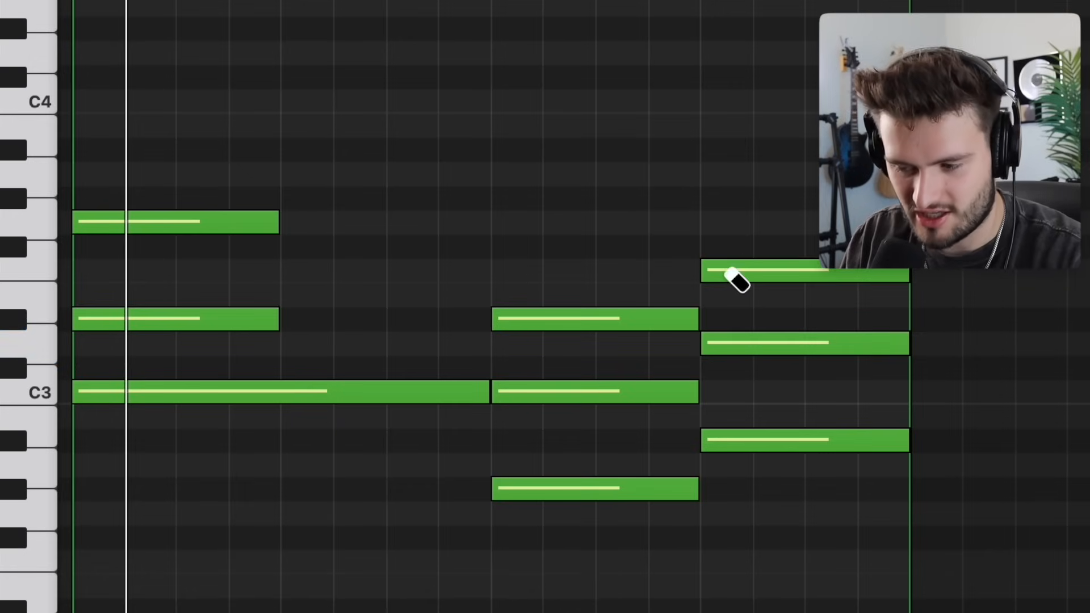
{"action": "left_click_drag", "start_coordinate": [277, 222], "coordinate": [486, 220]}
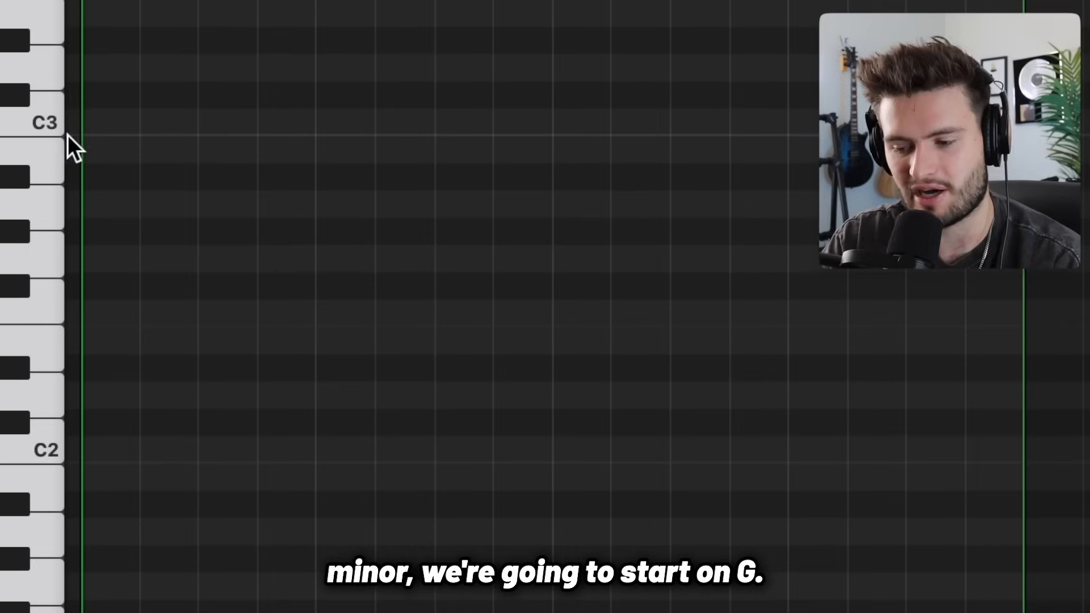
Draw a G2 bass note three beats long, followed by an A♭2 bass note starting on beat 4
{"action": "scroll", "coordinate": [58, 245], "scroll_direction": "up", "scroll_amount": 1}
{"action": "key", "text": "super+Right"}
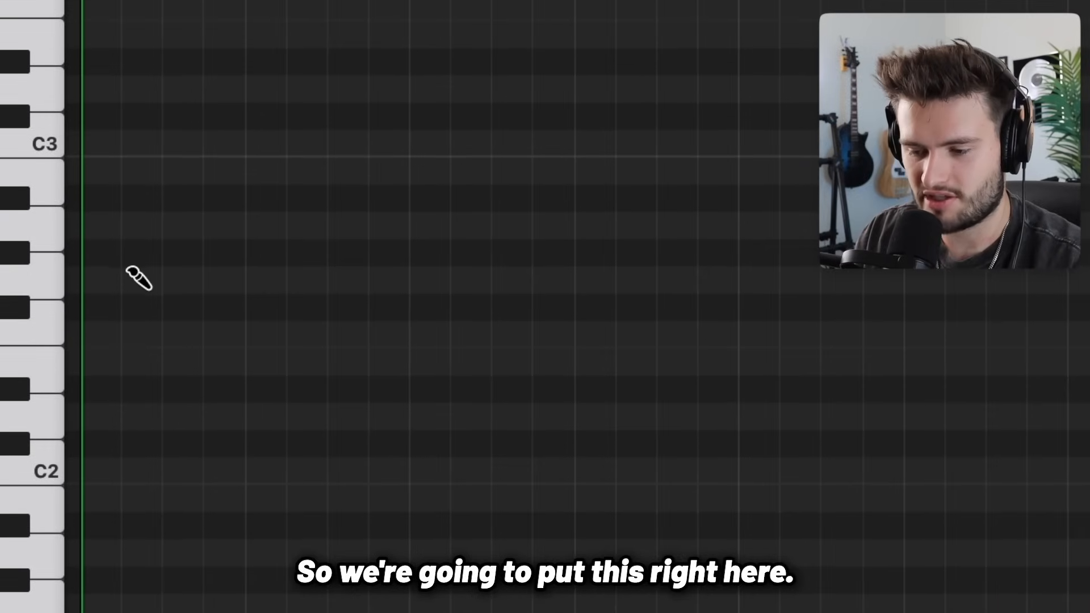
{"action": "left_click", "coordinate": [124, 275]}
{"action": "key", "text": "super+Left"}
{"action": "key", "text": "super+Left"}
{"action": "key", "text": "super+Left"}
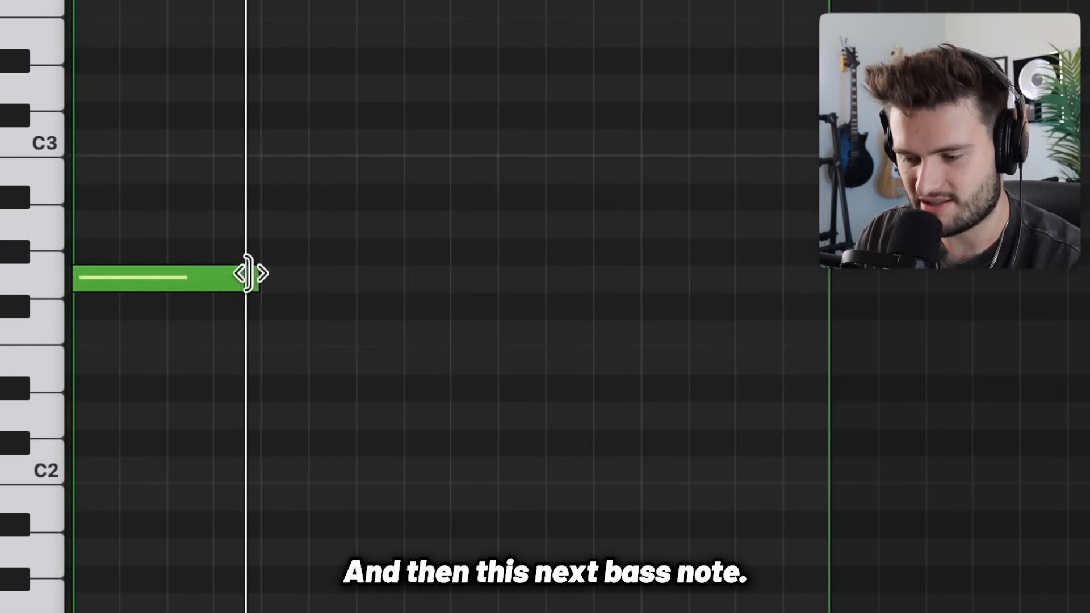
{"action": "left_click_drag", "start_coordinate": [248, 273], "coordinate": [206, 275]}
{"action": "left_click", "coordinate": [261, 250]}
{"action": "left_click_drag", "start_coordinate": [259, 250], "coordinate": [213, 252]}
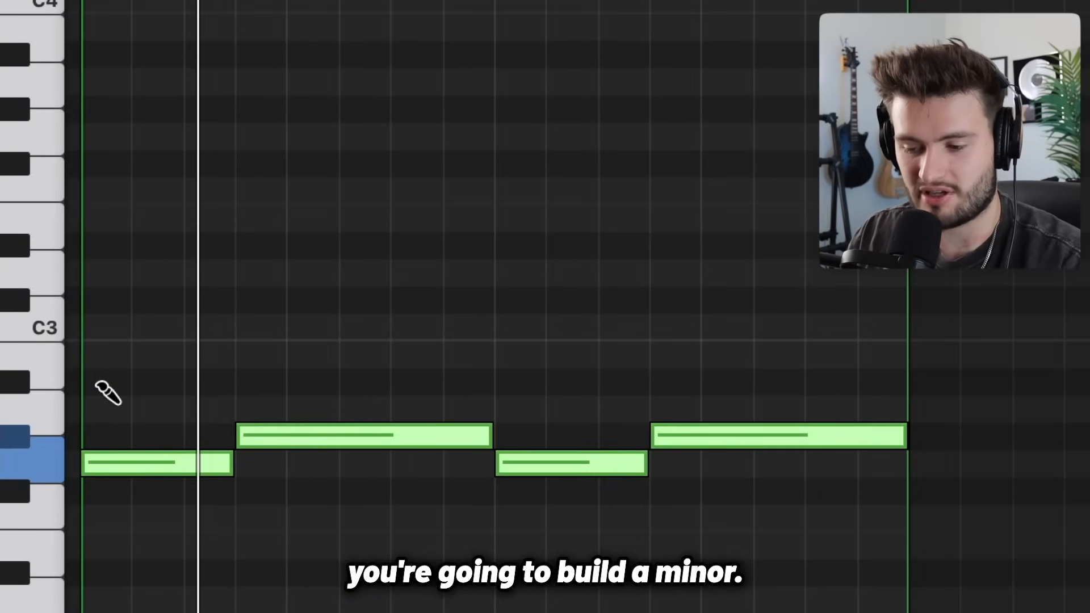
Add B♭2 and D3 above G2 to form G minor, and extend the C3 and E♭3 above A♭2 back to that bass note's start
{"action": "left_click", "coordinate": [120, 381]}
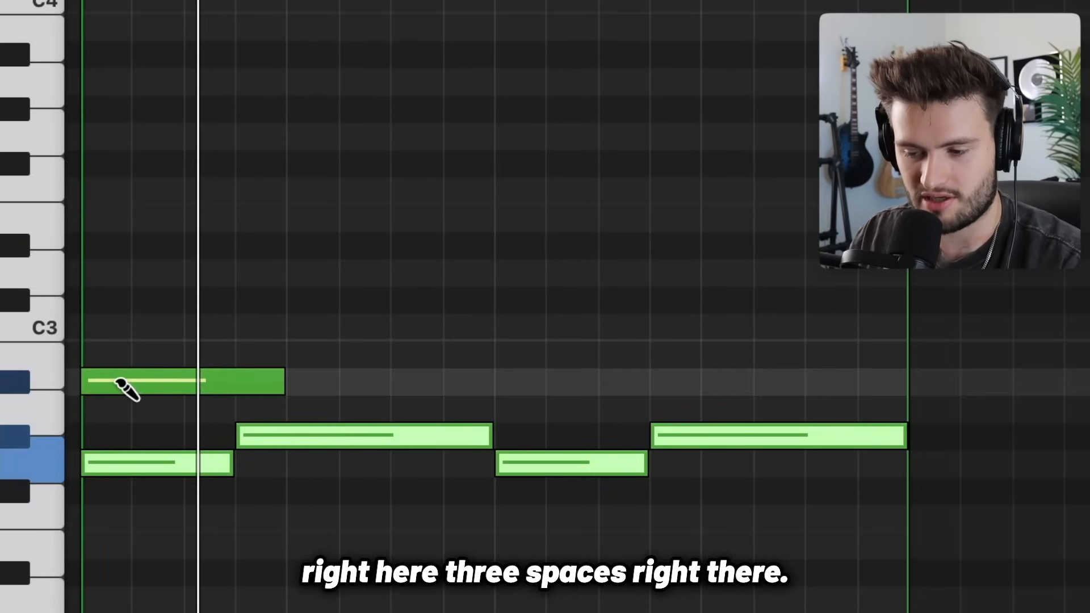
{"action": "left_click", "coordinate": [120, 274]}
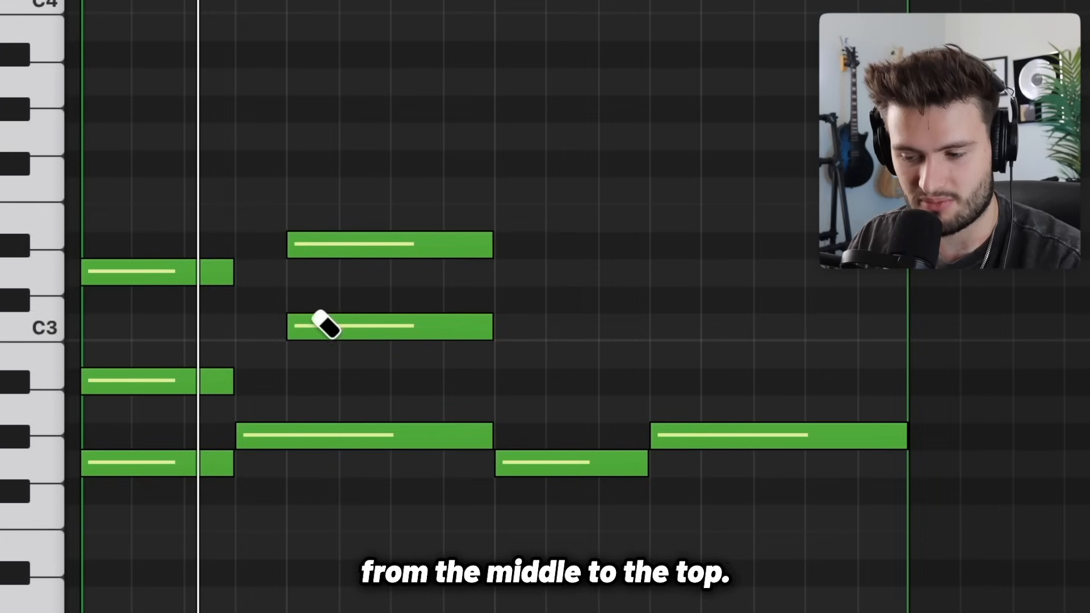
{"action": "left_click_drag", "start_coordinate": [296, 237], "coordinate": [245, 237]}
{"action": "left_click_drag", "start_coordinate": [288, 317], "coordinate": [239, 316]}
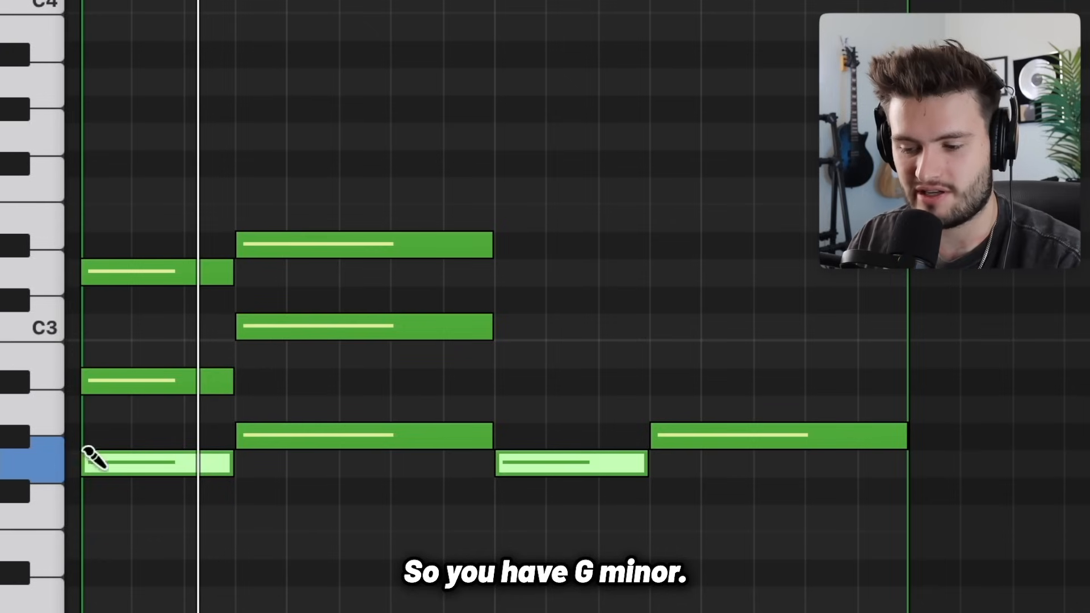
{"action": "left_click", "coordinate": [10, 436]}
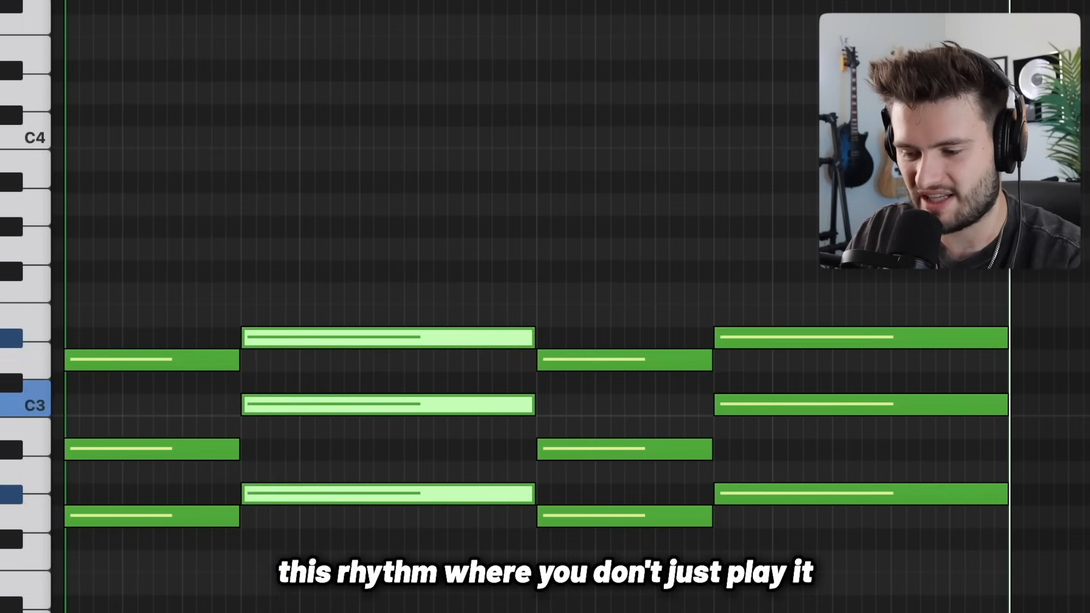
{"action": "left_click_drag", "start_coordinate": [242, 493], "coordinate": [297, 501]}
{"action": "left_click", "coordinate": [273, 254]}
{"action": "left_click_drag", "start_coordinate": [281, 267], "coordinate": [335, 500]}
{"action": "left_click_drag", "start_coordinate": [302, 493], "coordinate": [237, 492]}
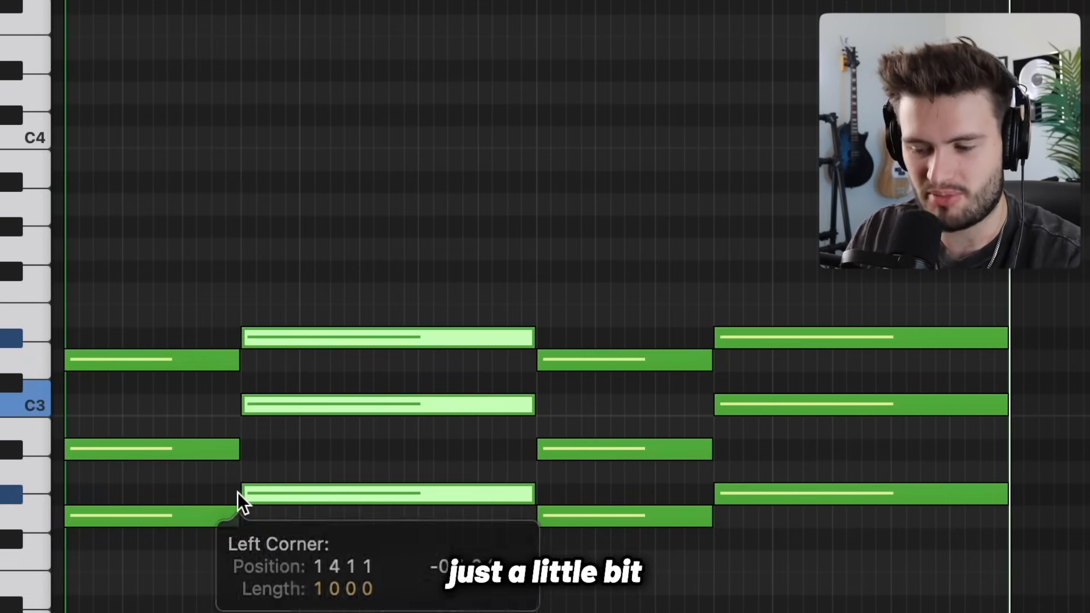
{"action": "left_click", "coordinate": [253, 178]}
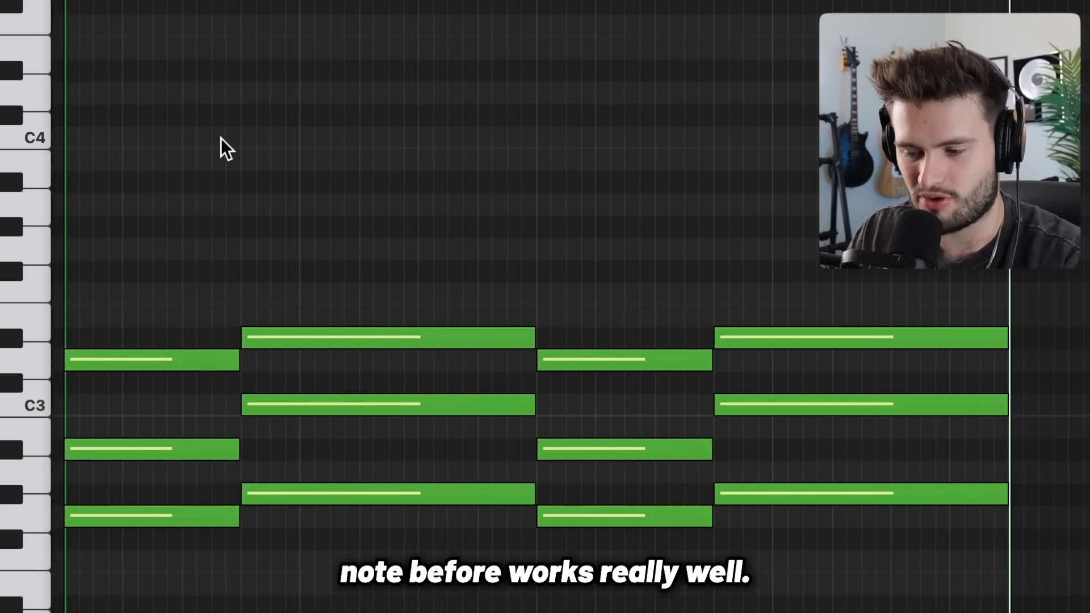
Stagger the G minor chords: start the first B♭2 half a beat and D3 one beat late, and delay the second chord's D3 to 3 1 3 1
{"action": "left_click_drag", "start_coordinate": [66, 449], "coordinate": [92, 452]}
{"action": "left_click_drag", "start_coordinate": [75, 357], "coordinate": [123, 357]}
{"action": "left_click_drag", "start_coordinate": [538, 448], "coordinate": [594, 448]}
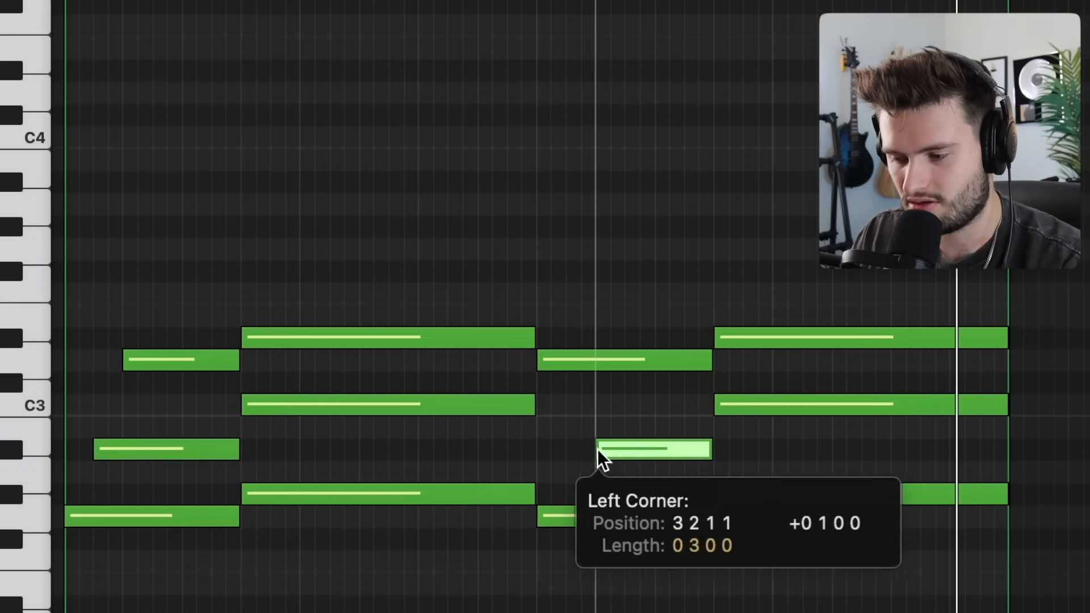
{"action": "left_click_drag", "start_coordinate": [632, 449], "coordinate": [625, 449]}
{"action": "left_click_drag", "start_coordinate": [538, 366], "coordinate": [566, 367]}
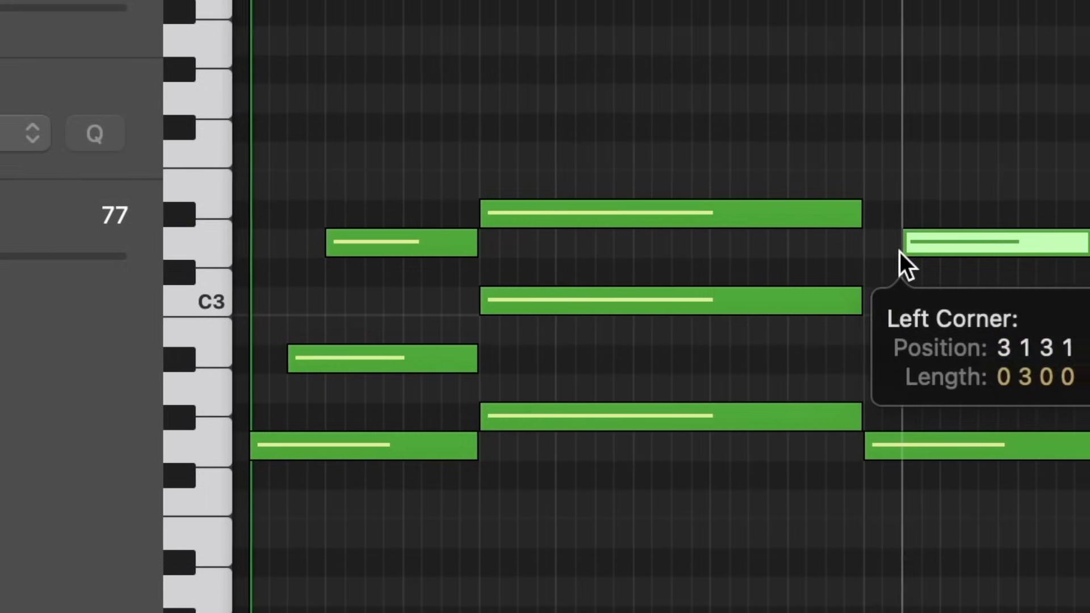
{"action": "key", "text": "space"}
{"action": "left_click", "coordinate": [533, 254]}
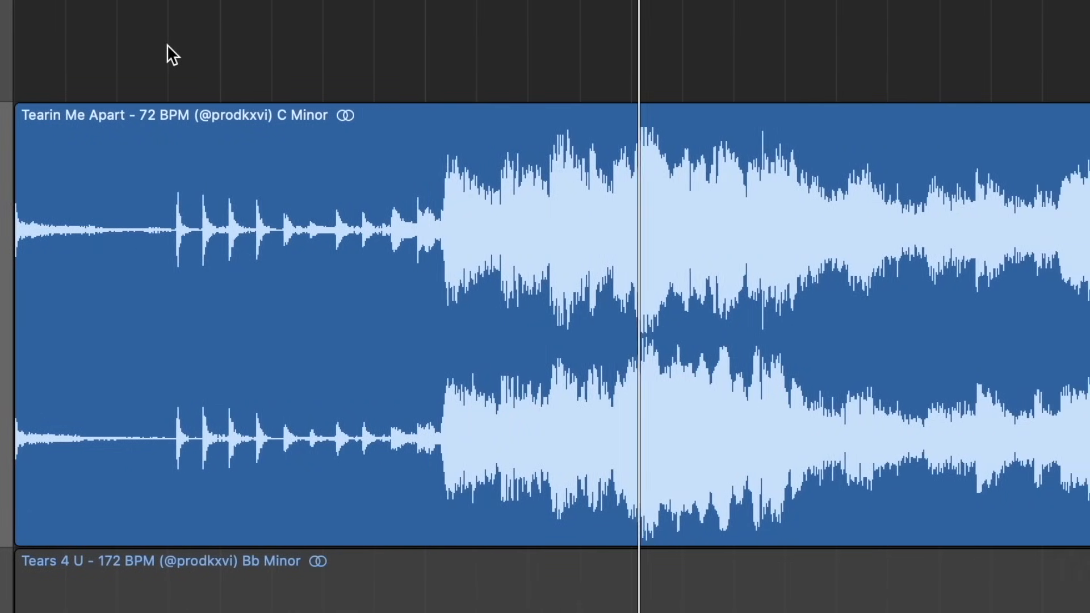
Lower the volume of the Tears 4 U track during playback
{"action": "scroll", "coordinate": [162, 43], "scroll_direction": "right", "scroll_amount": 4}
{"action": "scroll", "coordinate": [154, 42], "scroll_direction": "down", "scroll_amount": 3}
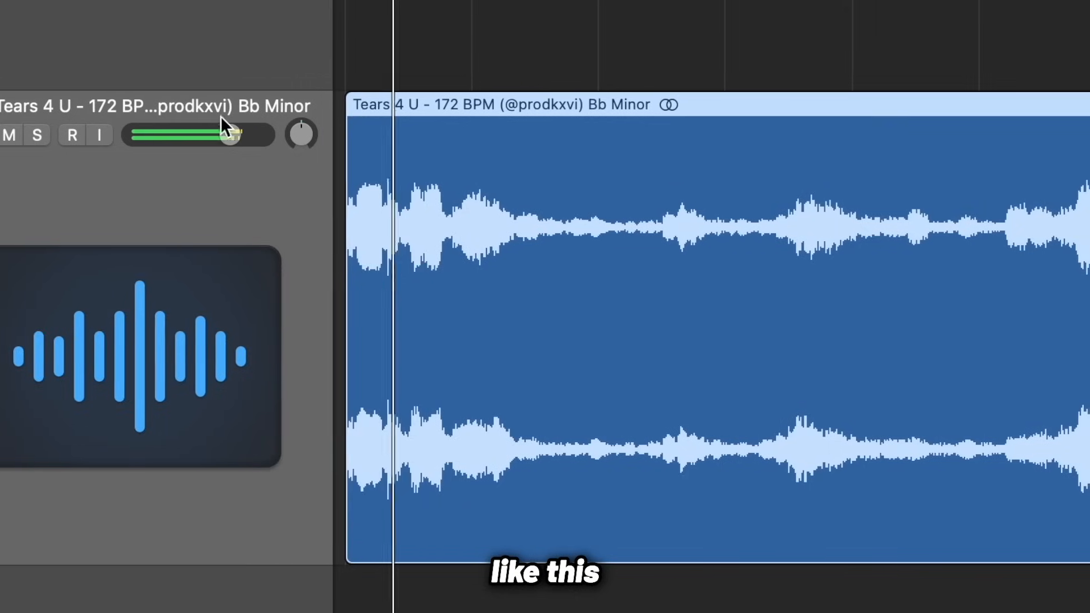
{"action": "left_click_drag", "start_coordinate": [226, 132], "coordinate": [129, 125]}
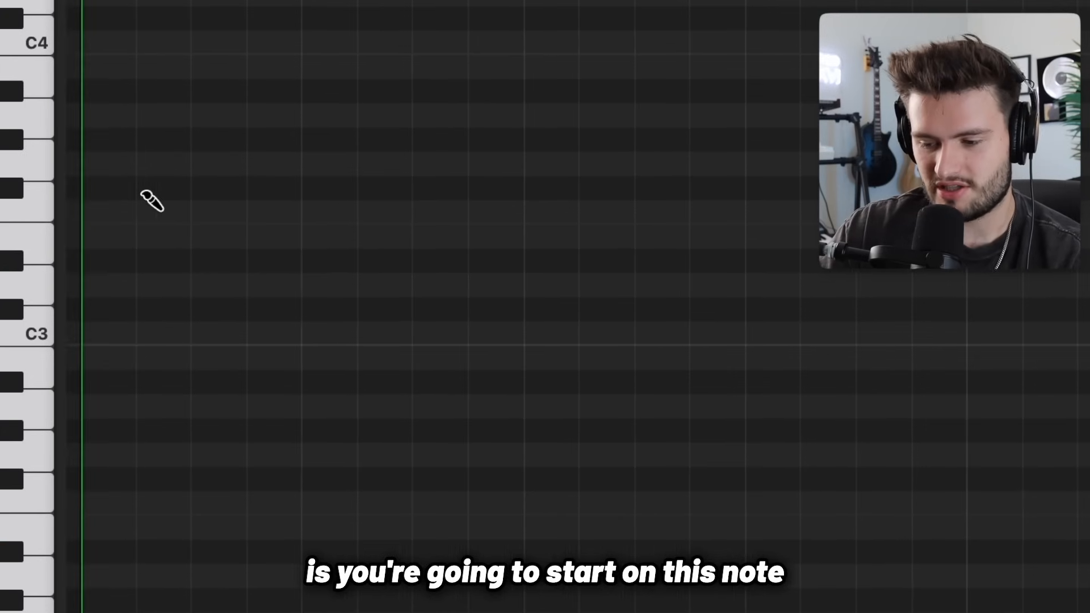
Draw an A♭ major seventh chord of A♭2, C3, E♭3 and G3, and duplicate it directly after
{"action": "scroll", "coordinate": [151, 376], "scroll_direction": "down", "scroll_amount": 3}
{"action": "left_click", "coordinate": [80, 426]}
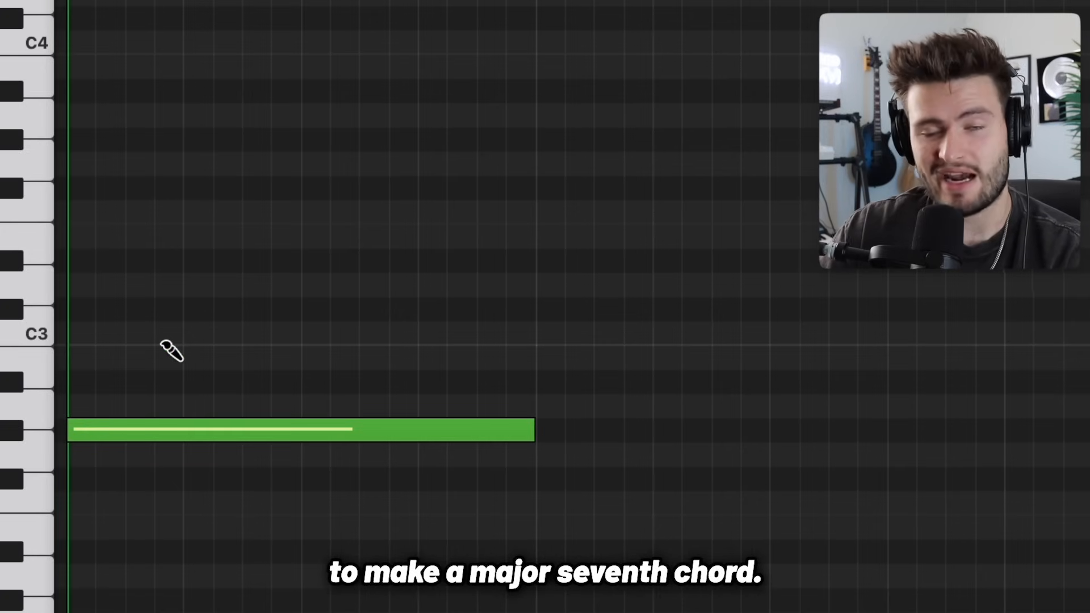
{"action": "left_click", "coordinate": [165, 382]}
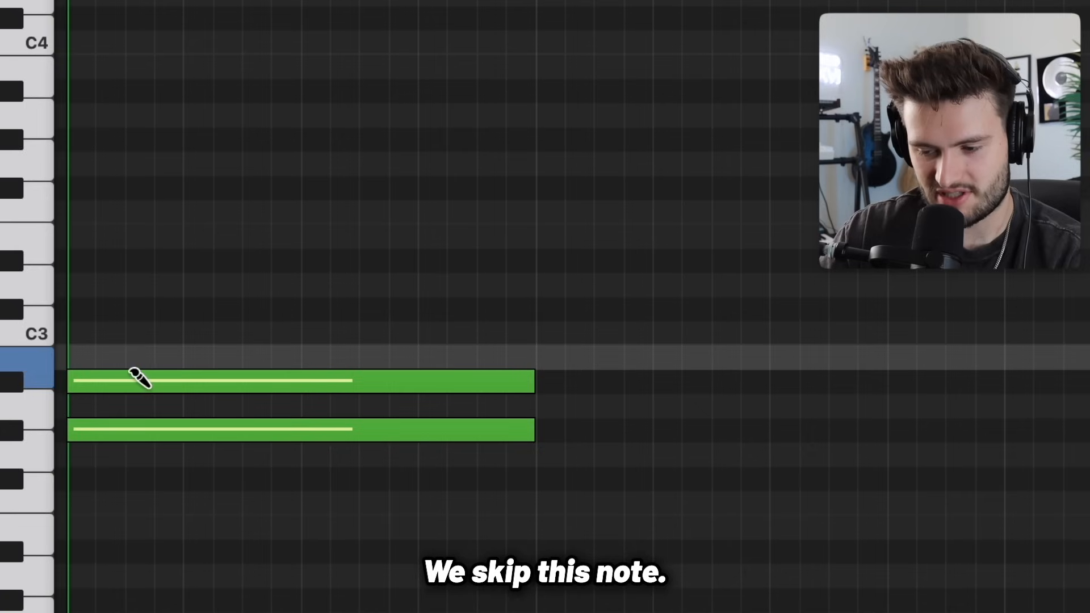
{"action": "left_click_drag", "start_coordinate": [136, 372], "coordinate": [142, 332]}
{"action": "mouse_move", "coordinate": [154, 257]}
{"action": "left_mouse_down"}
{"action": "mouse_move", "coordinate": [156, 287]}
{"action": "mouse_move", "coordinate": [155, 261]}
{"action": "left_mouse_up"}
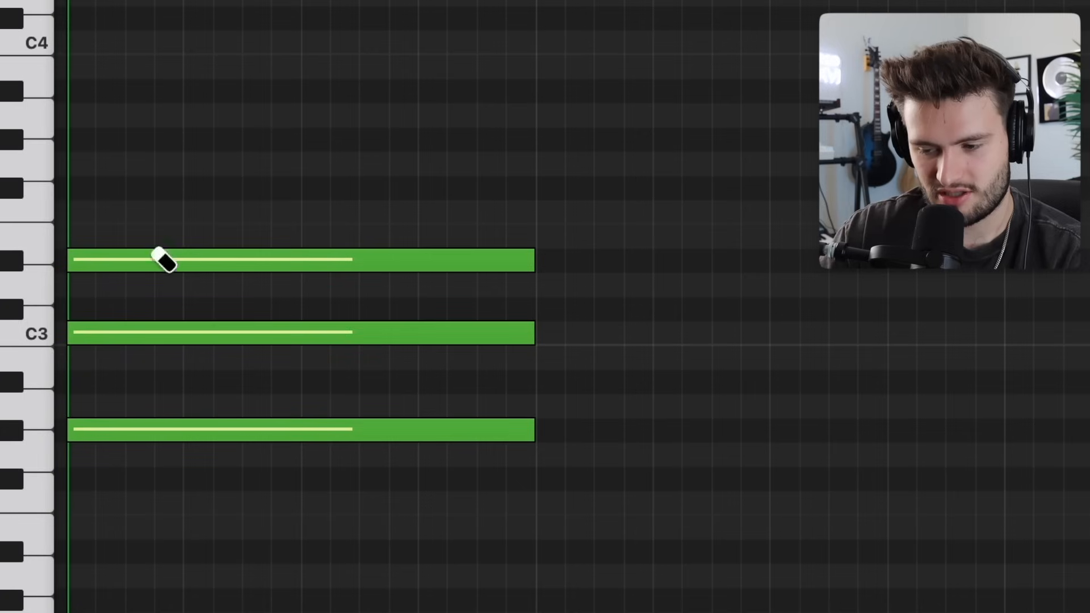
{"action": "left_click", "coordinate": [167, 220]}
{"action": "left_click_drag", "start_coordinate": [172, 213], "coordinate": [165, 183]}
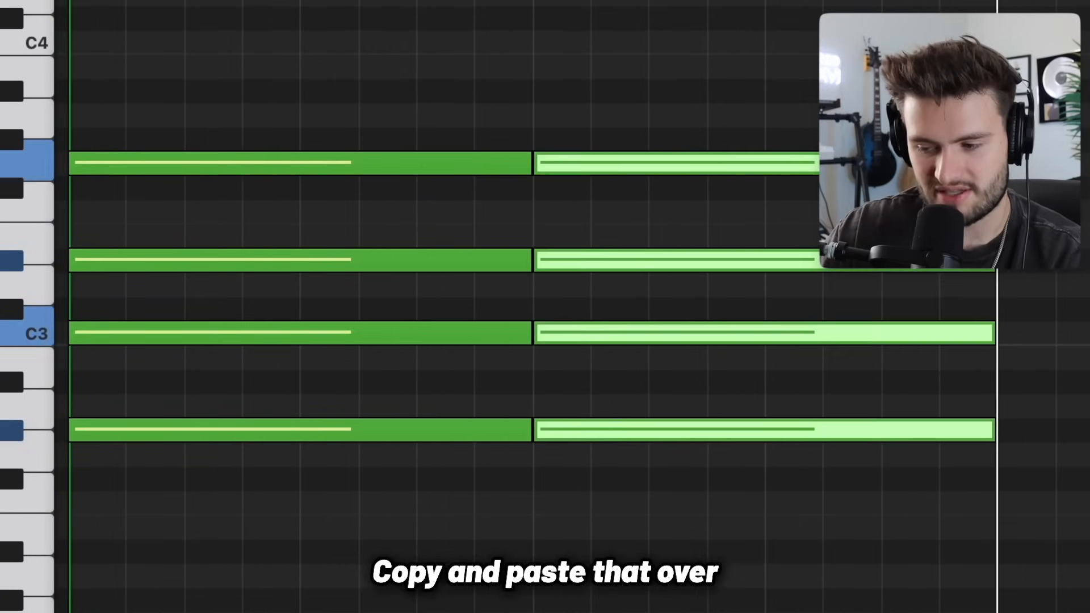
Transpose the copied chord down one semitone, and lower its B2 and F♯3 notes a further semitone to form G minor seventh
{"action": "key", "text": "alt+Down"}
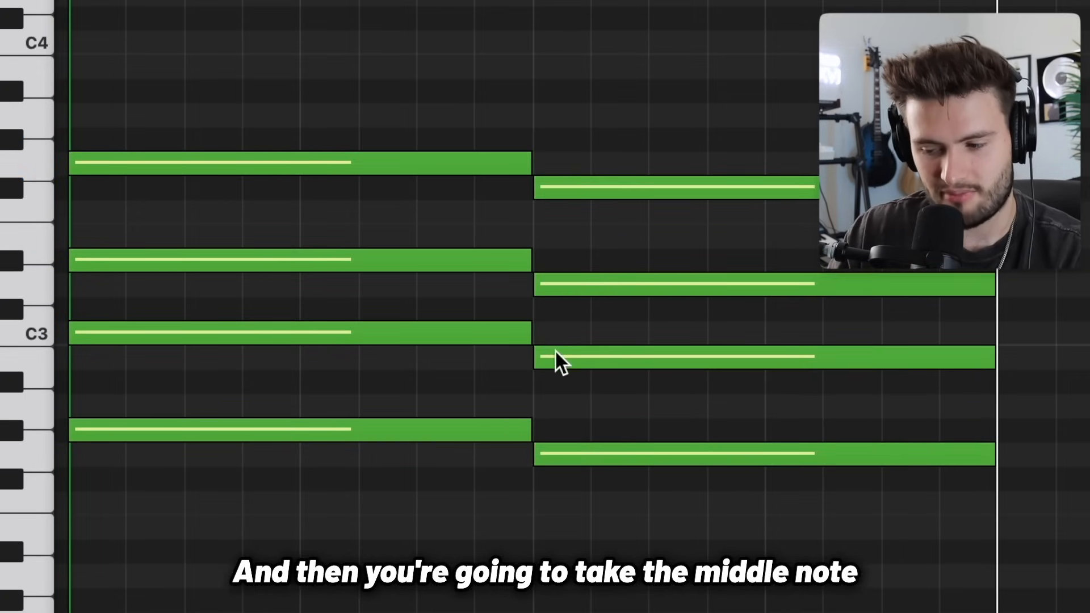
{"action": "left_click", "coordinate": [556, 352]}
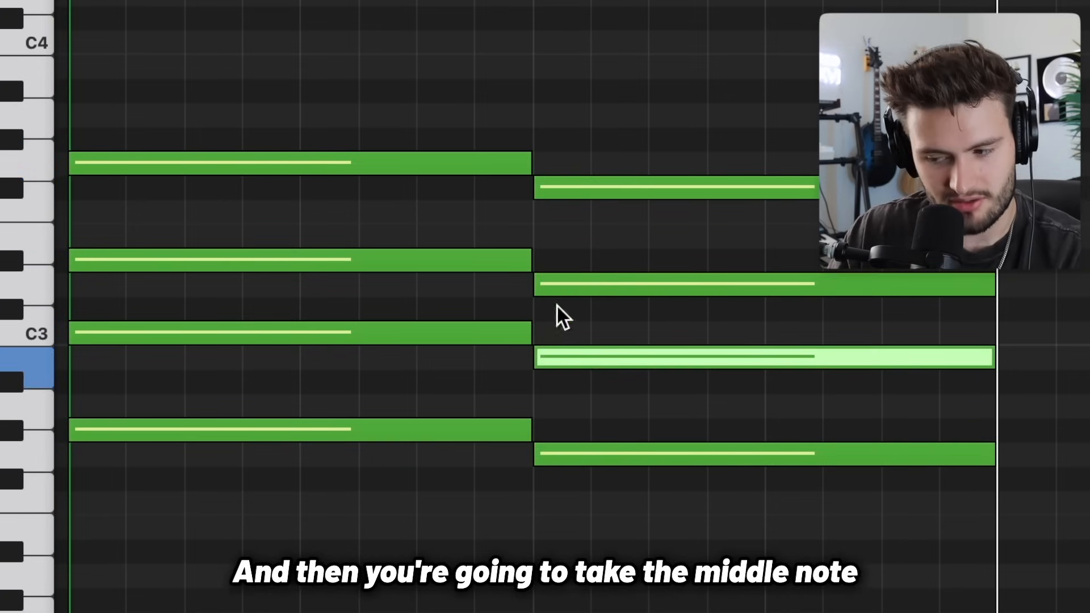
{"action": "left_click", "coordinate": [587, 186], "text": "shift"}
{"action": "key", "text": "alt+Down"}
{"action": "left_click", "coordinate": [588, 183]}
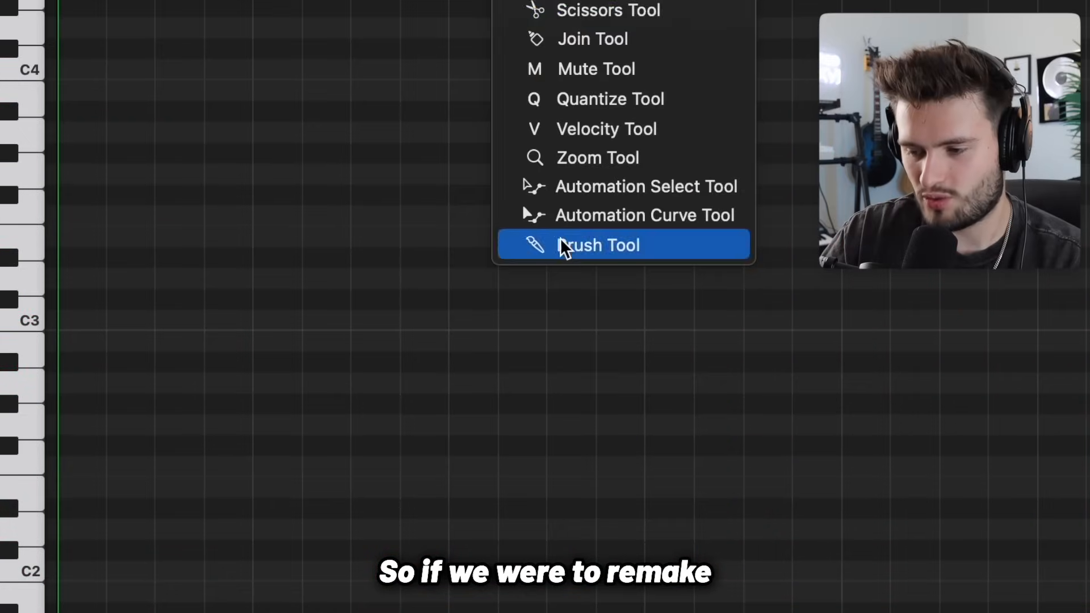
With the Brush Tool, paint A♭2, C3, E♭3 and G3 at the start of the empty region as an A♭ major seventh chord
{"action": "left_click", "coordinate": [565, 245]}
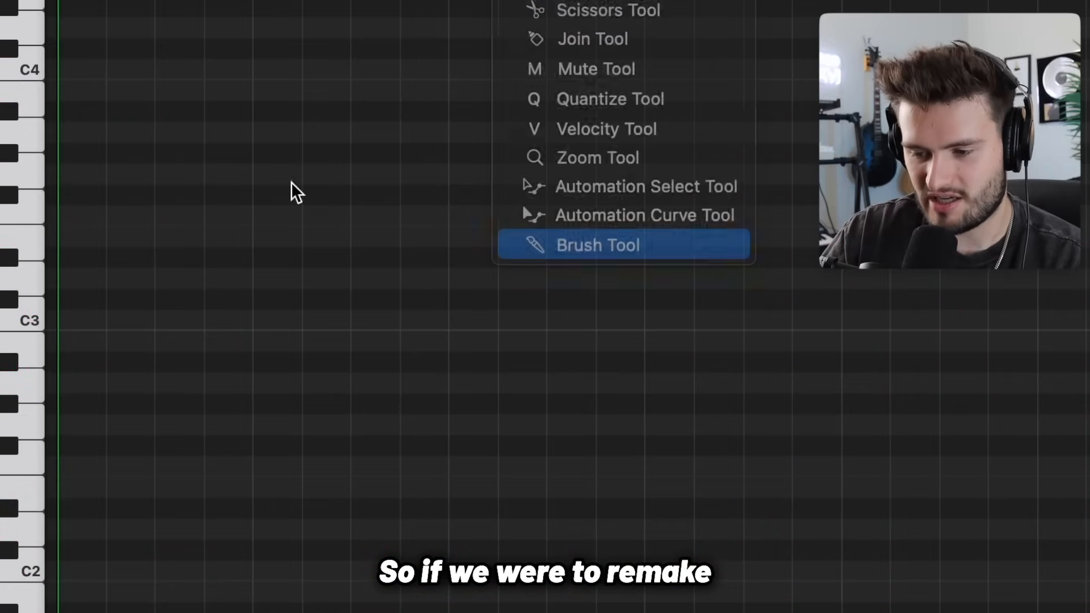
{"action": "left_click", "coordinate": [79, 401]}
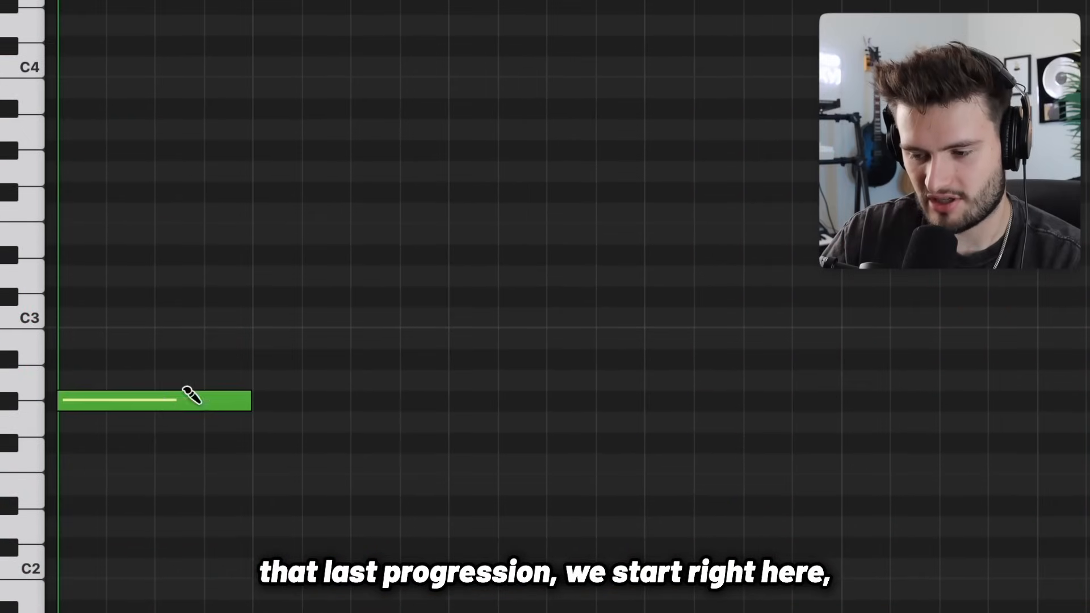
{"action": "left_click", "coordinate": [145, 316]}
{"action": "left_click", "coordinate": [153, 254]}
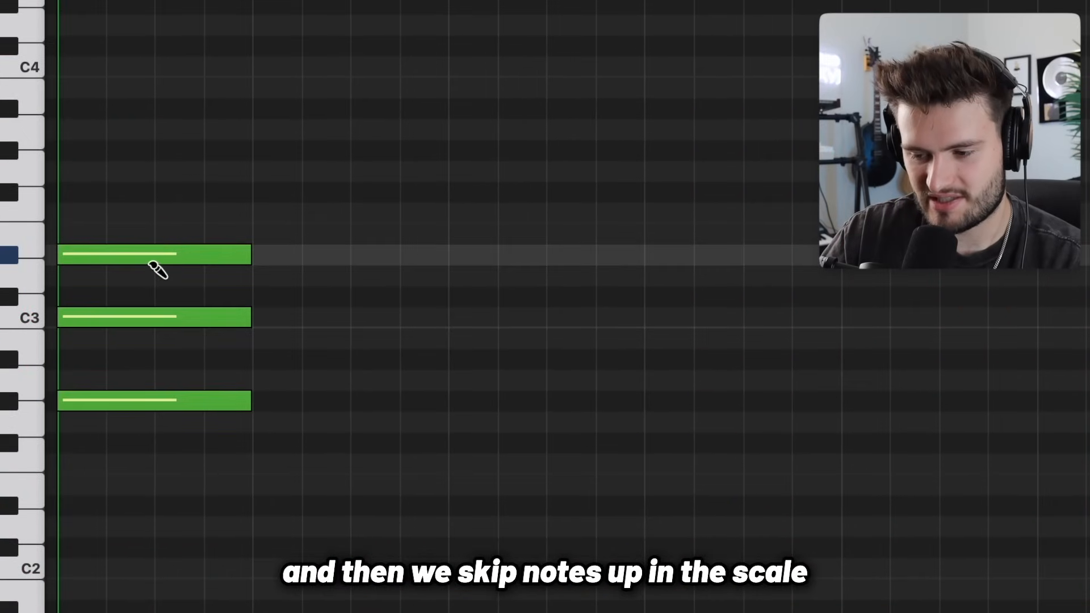
{"action": "left_click", "coordinate": [160, 170]}
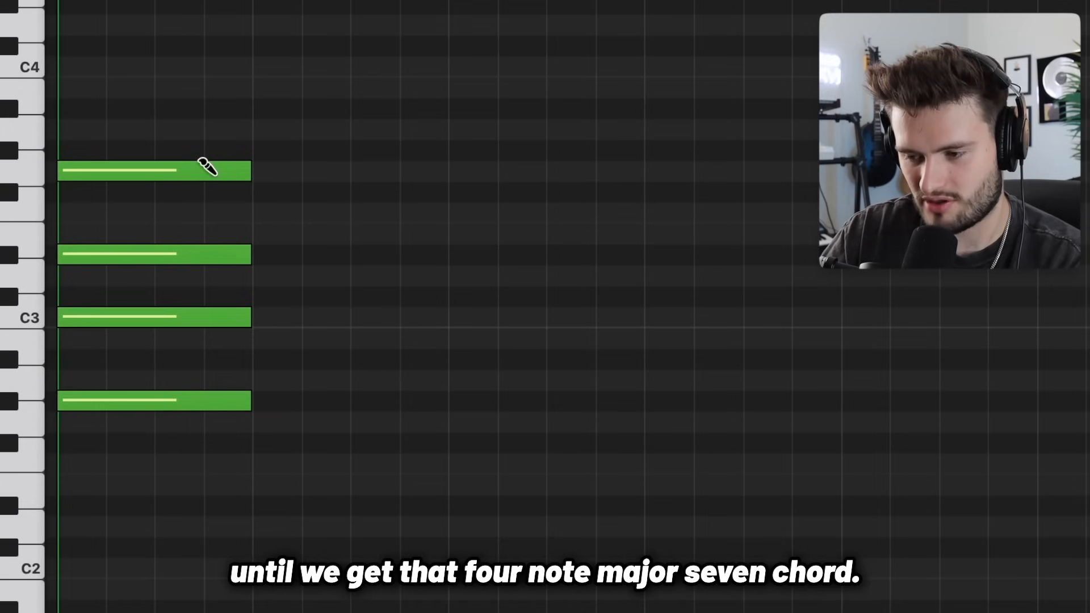
Stretch the A♭ major seventh chord to twice its length and place a copy five semitones lower directly after it
{"action": "key", "text": "super+a"}
{"action": "left_click_drag", "start_coordinate": [246, 173], "coordinate": [448, 170]}
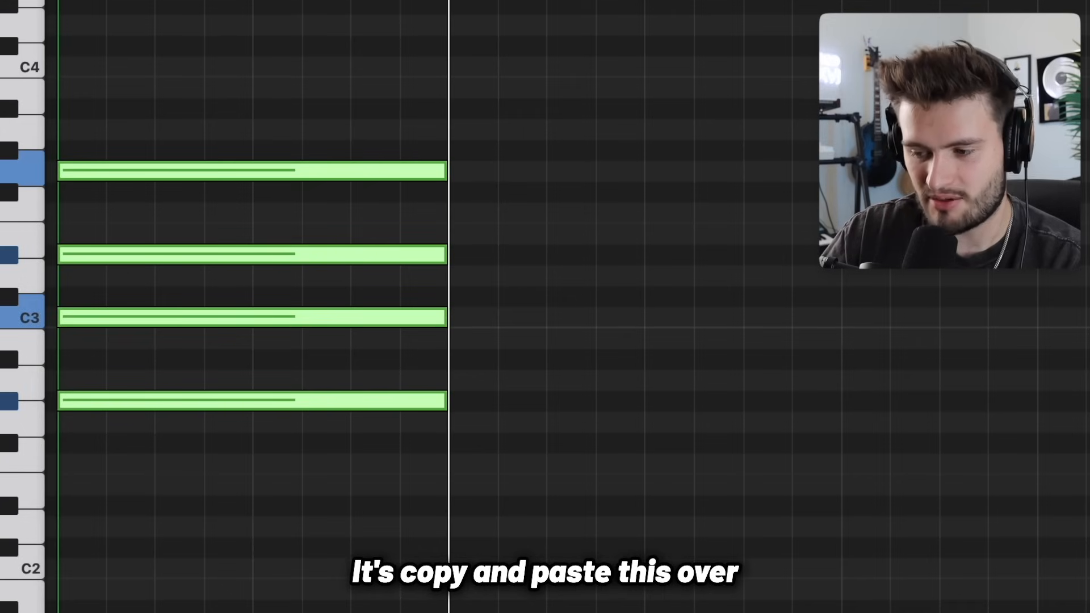
{"action": "key", "text": "super+d"}
{"action": "key", "text": "alt+Down"}
{"action": "key", "text": "alt+Down"}
{"action": "key", "text": "alt+Down"}
{"action": "key", "text": "alt+Down"}
{"action": "key", "text": "alt+Down"}
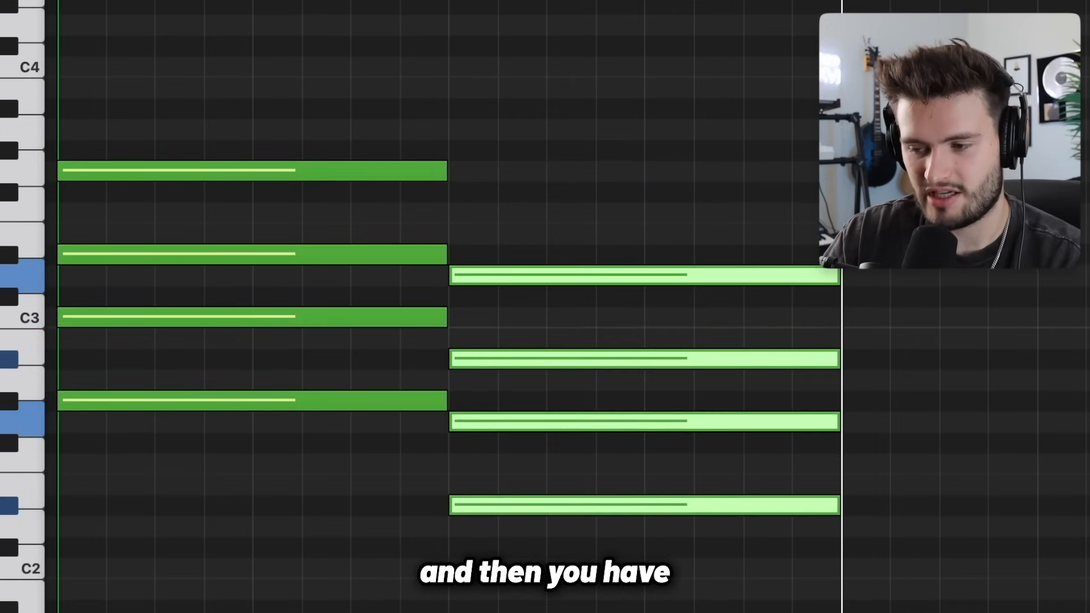
{"action": "left_click", "coordinate": [122, 78]}
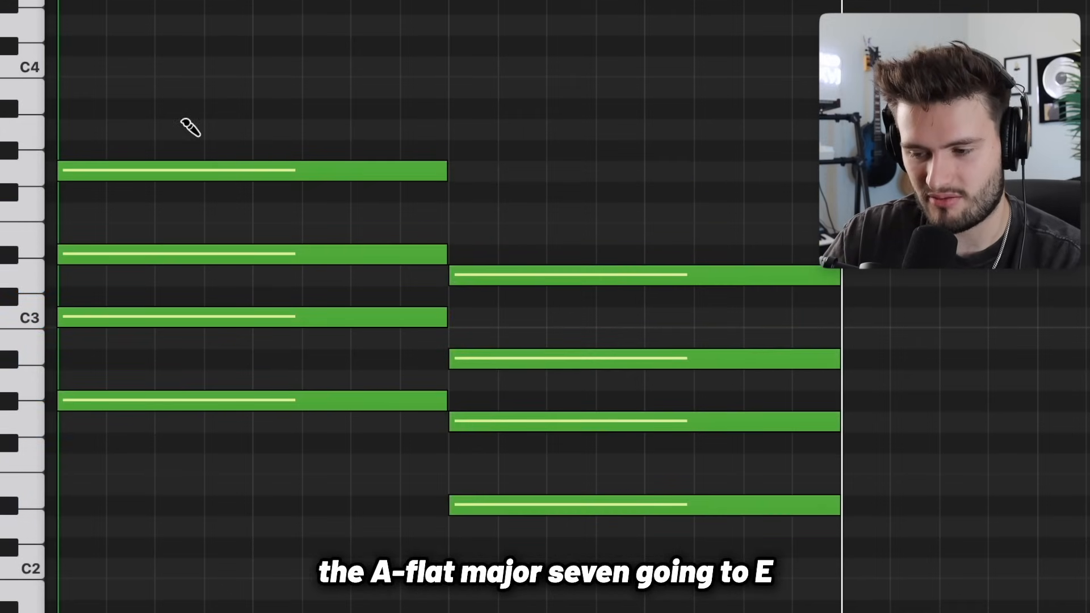
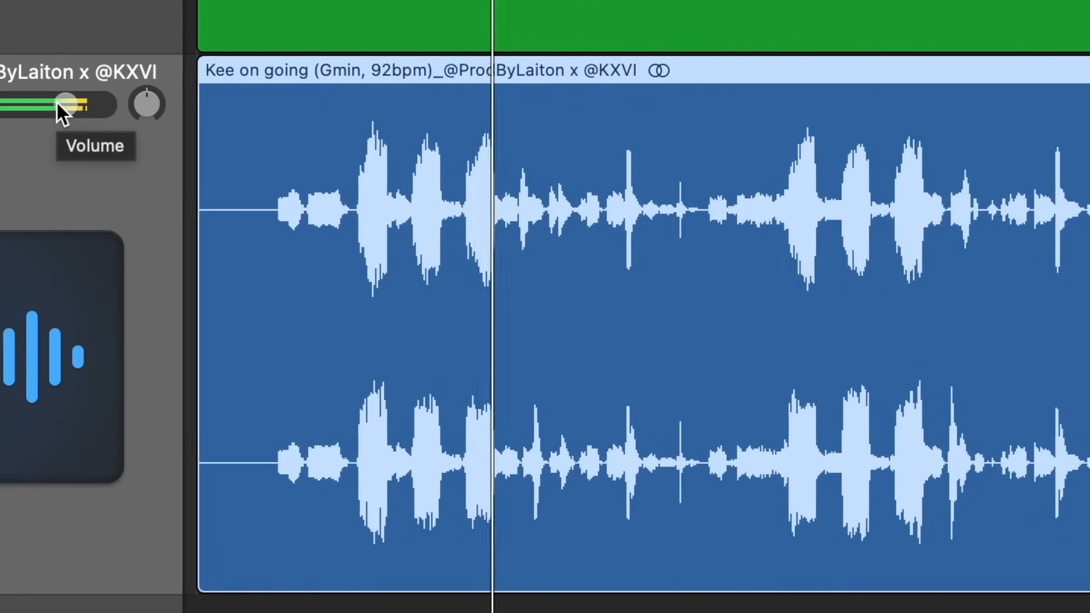
Lower the volume of the Kee on going track during playback
{"action": "left_click_drag", "start_coordinate": [97, 103], "coordinate": [90, 104]}
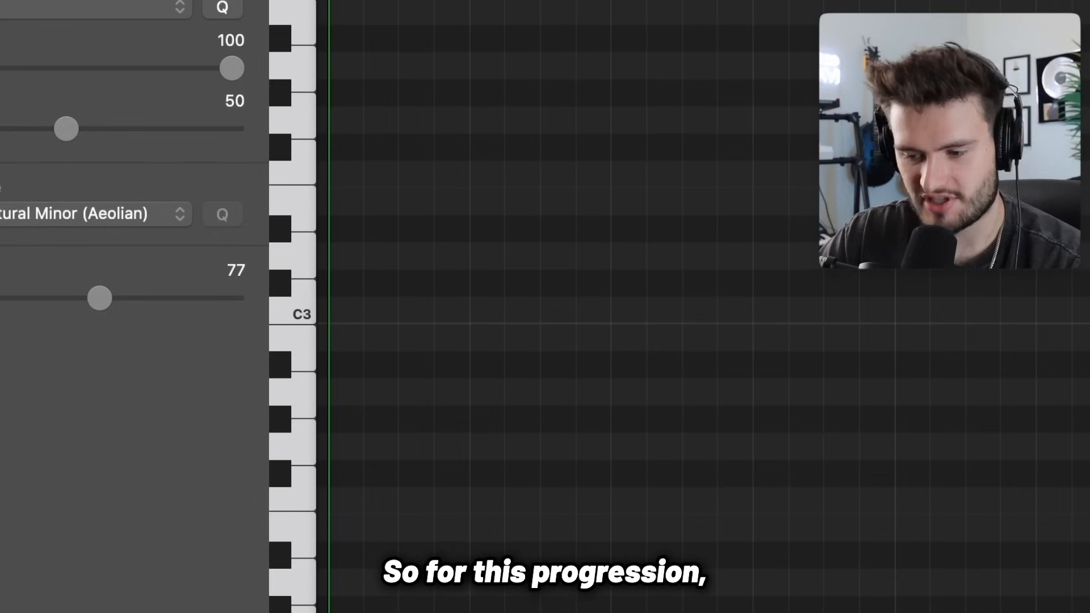
Draw an F minor seventh chord of F2, A♭2, C3 and E♭3 at the start of the empty region
{"action": "left_click", "coordinate": [348, 505]}
{"action": "left_click_drag", "start_coordinate": [396, 456], "coordinate": [398, 427]}
{"action": "left_click_drag", "start_coordinate": [410, 364], "coordinate": [422, 319]}
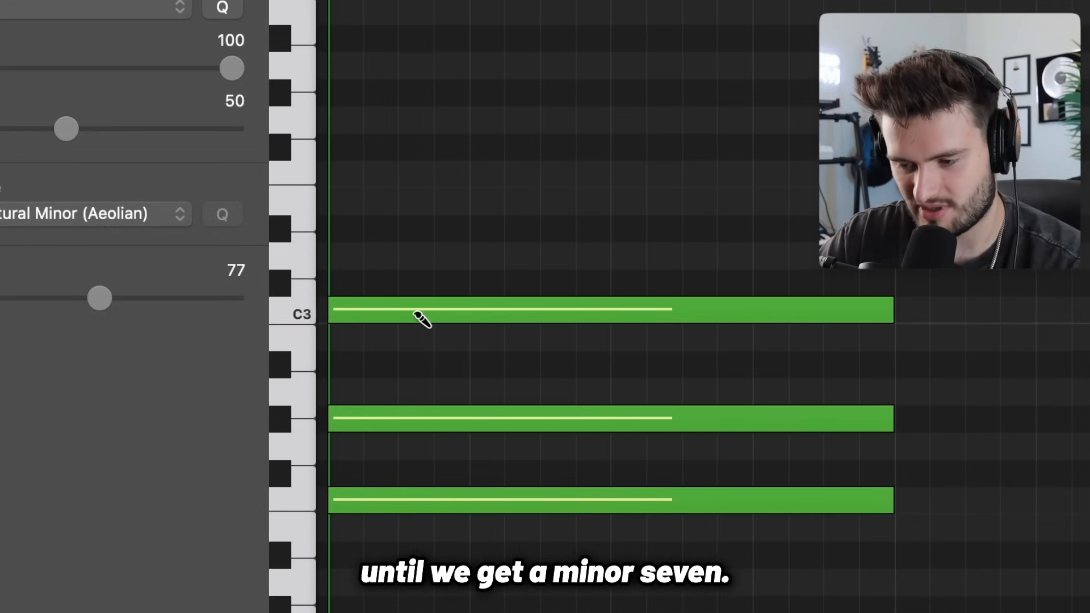
{"action": "left_click_drag", "start_coordinate": [405, 252], "coordinate": [401, 236]}
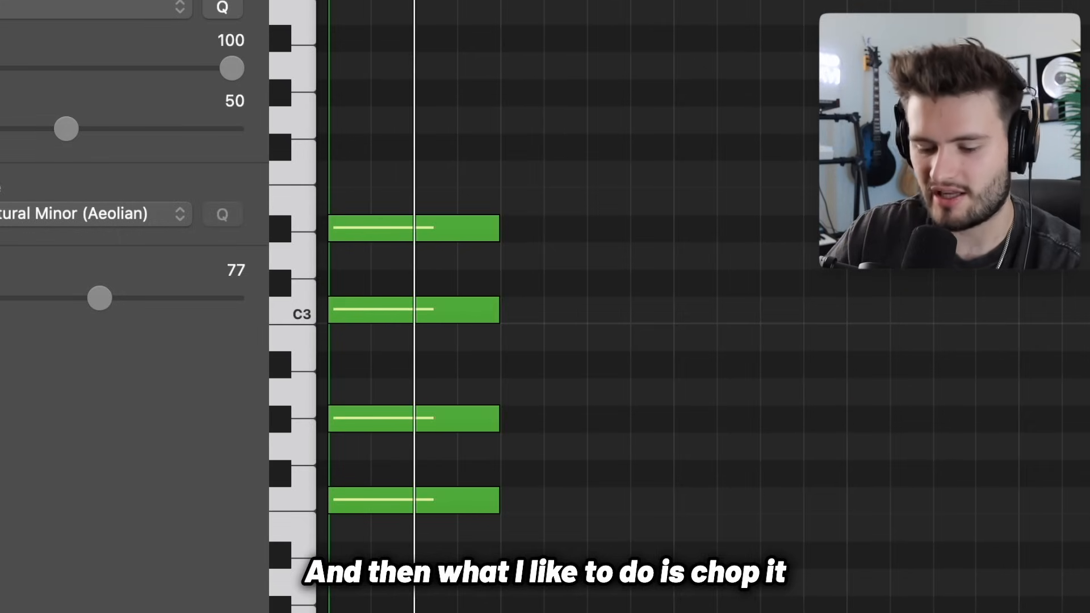
Shorten the F minor seventh chord to half a bar and place a copy directly after it
{"action": "key", "text": "super+a"}
{"action": "key", "text": "super+Right"}
{"action": "key", "text": "super+Right"}
{"action": "key", "text": "super+Right"}
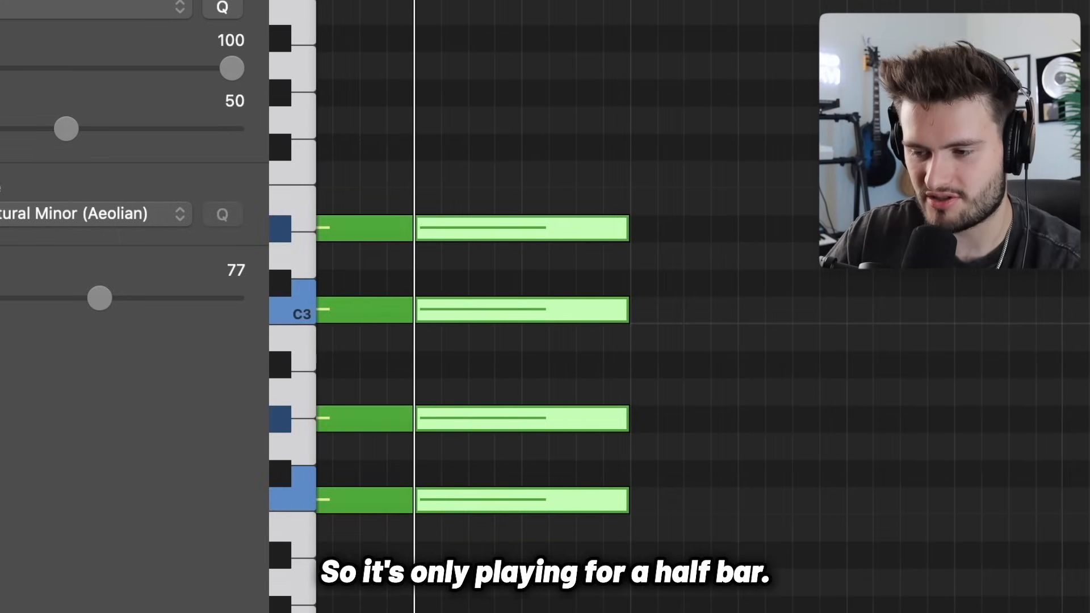
{"action": "scroll", "coordinate": [568, 307], "scroll_direction": "left", "scroll_amount": 3}
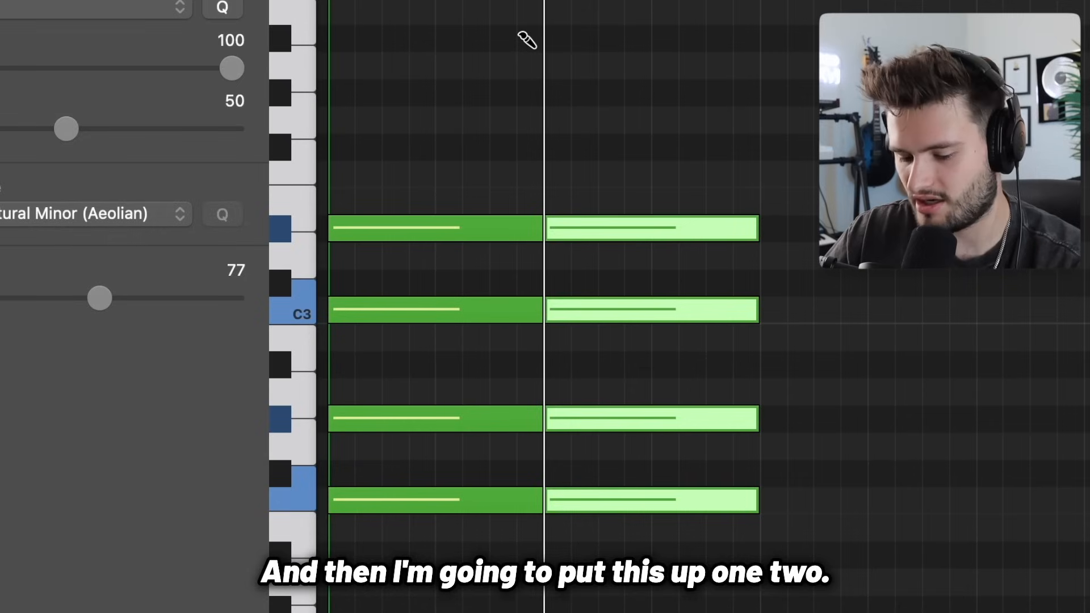
Transpose the copied half-bar chord up two semitones to form G minor seventh
{"action": "key", "text": "alt+Up"}
{"action": "key", "text": "alt+Up"}
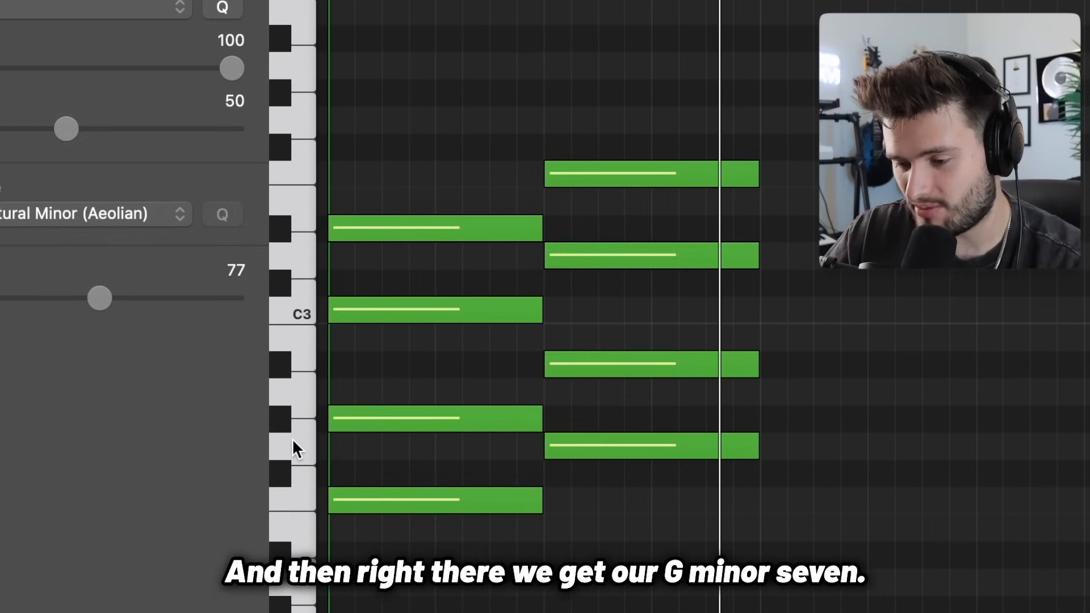
{"action": "left_click", "coordinate": [293, 439]}
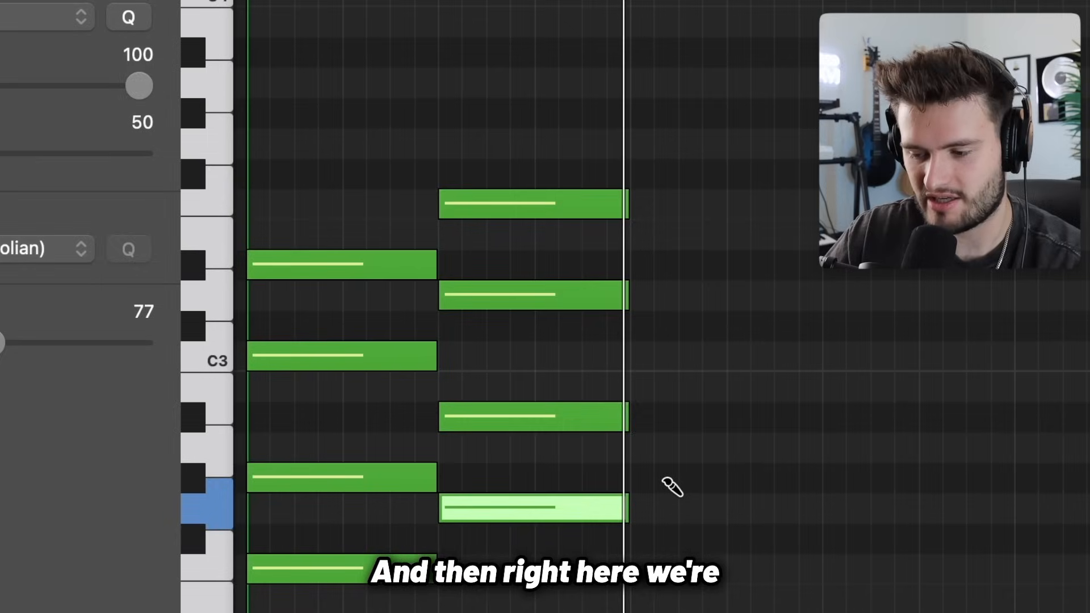
Draw an A♭ major seventh chord of A♭2, C3, E♭3 and G3 starting at bar 2
{"action": "key", "text": "super+Left"}
{"action": "left_click", "coordinate": [482, 472]}
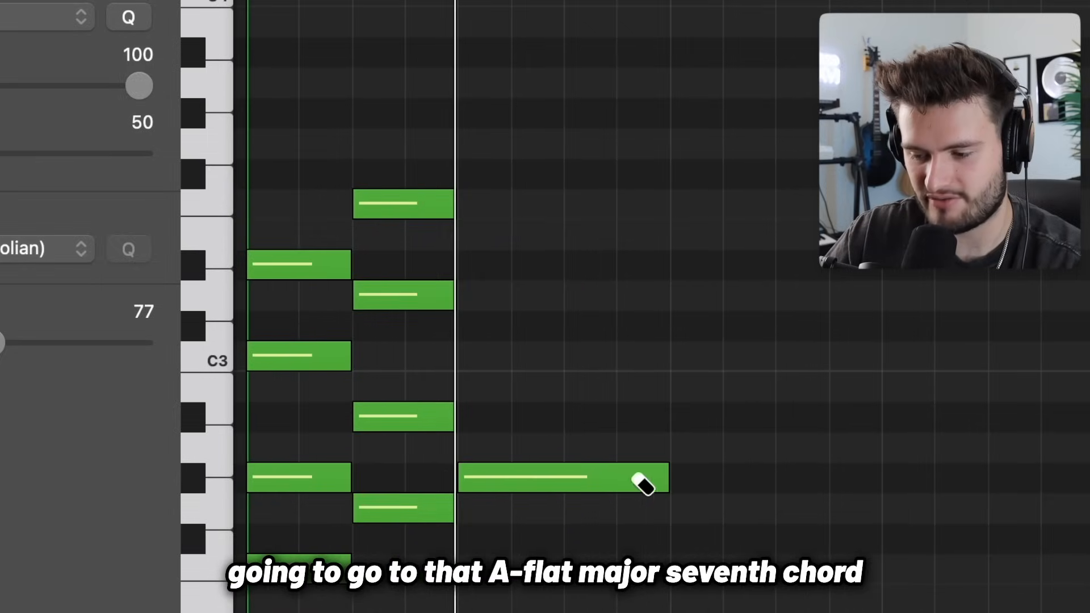
{"action": "left_click", "coordinate": [554, 365]}
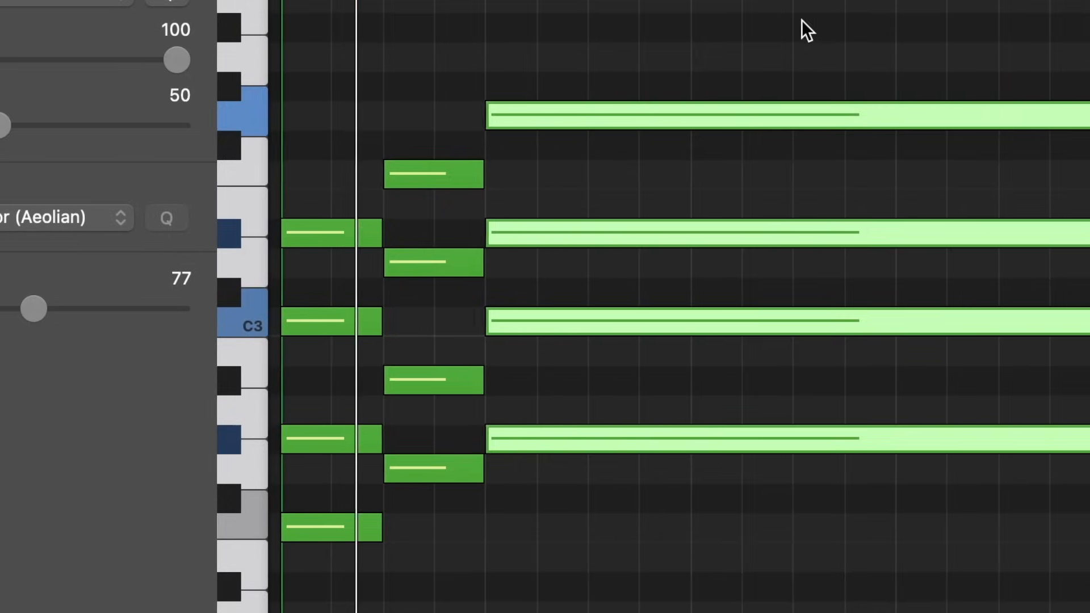
{"action": "left_click", "coordinate": [757, 18]}
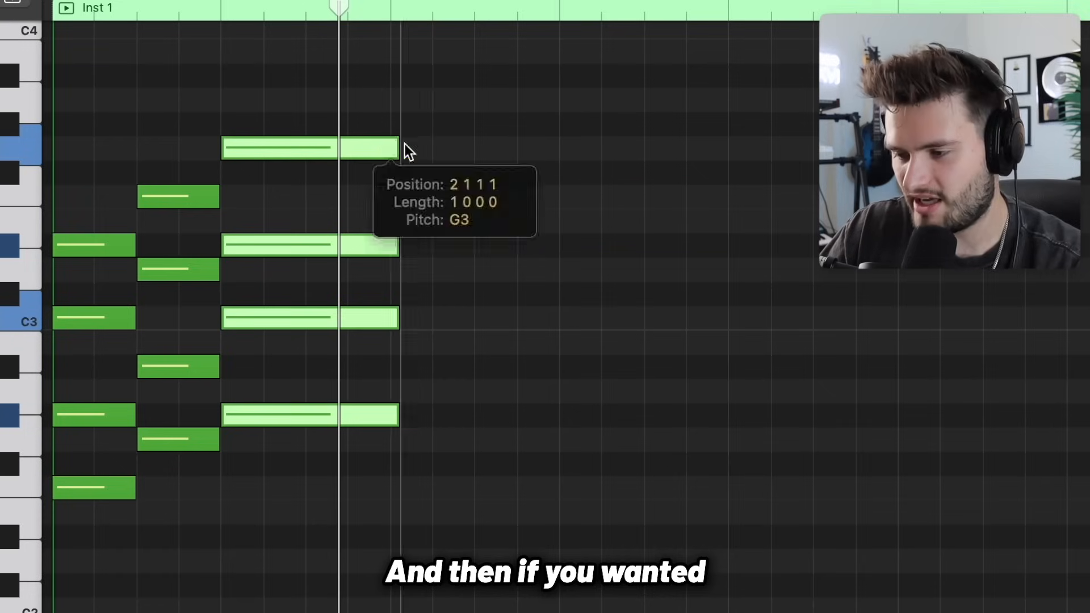
Extend the A♭ major seventh chord to three bars and repeat the whole progression directly after it
{"action": "left_click_drag", "start_coordinate": [403, 149], "coordinate": [724, 134]}
{"action": "left_click", "coordinate": [572, 555]}
{"action": "key", "text": "super+a"}
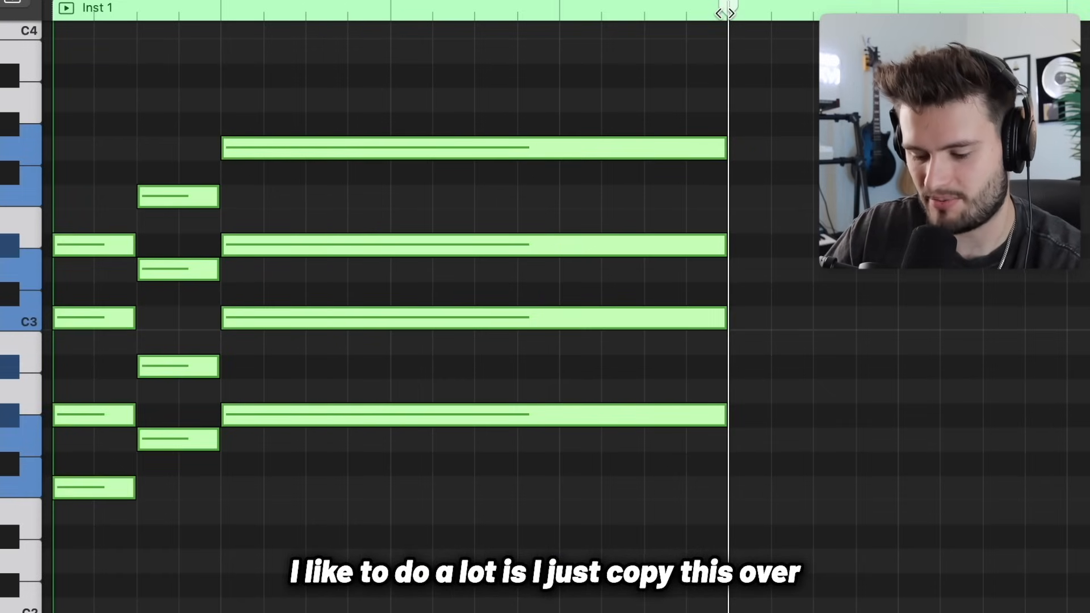
{"action": "key", "text": "super+r"}
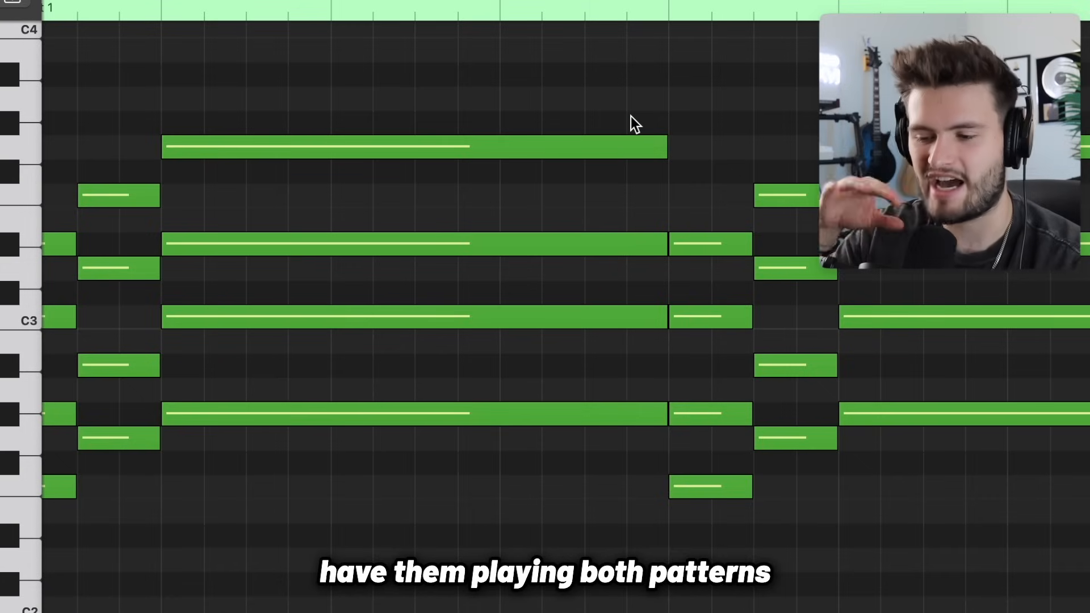
{"action": "scroll", "coordinate": [631, 117], "scroll_direction": "left", "scroll_amount": 2}
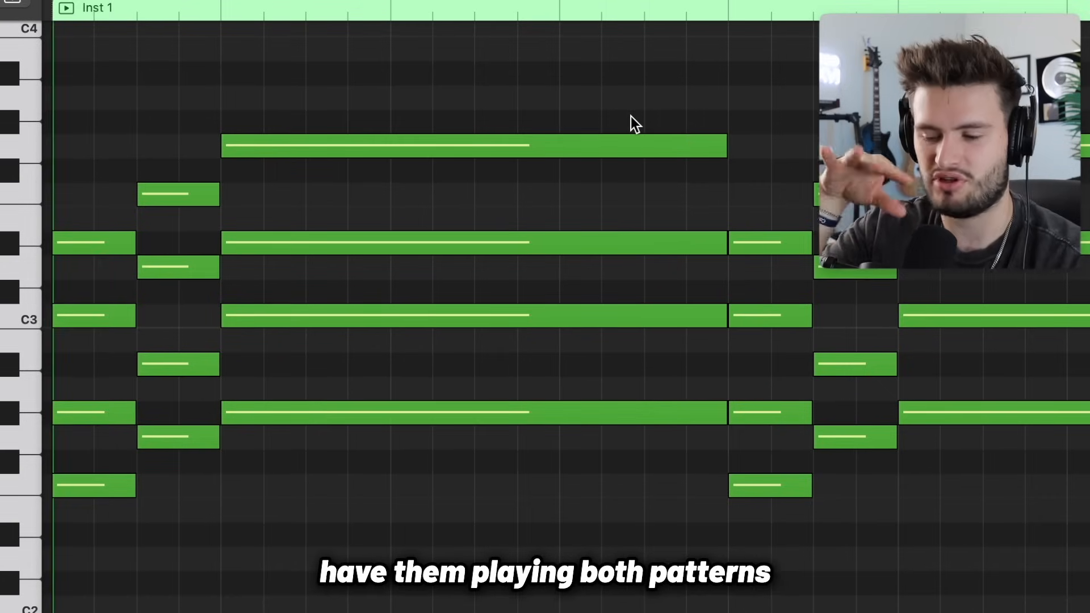
Reverse the repeated progression's chord order: half-bar A♭ major seventh, half-bar G minor seventh, then a three-bar F minor seventh
{"action": "left_click_drag", "start_coordinate": [749, 169], "coordinate": [753, 600]}
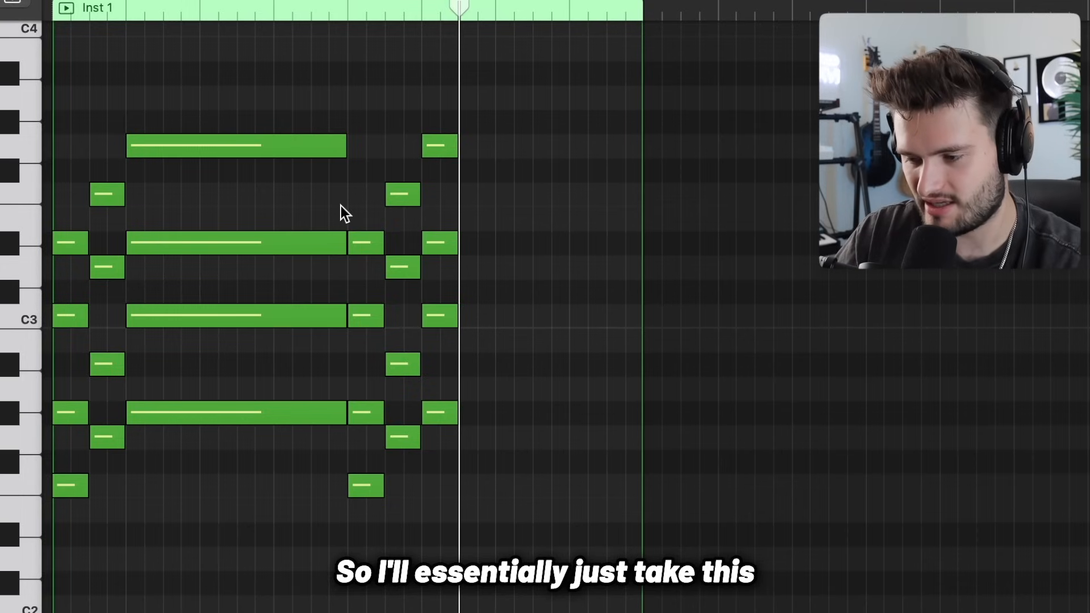
{"action": "left_click_drag", "start_coordinate": [402, 170], "coordinate": [403, 446]}
{"action": "left_click_drag", "start_coordinate": [401, 433], "coordinate": [475, 433]}
{"action": "left_click_drag", "start_coordinate": [368, 514], "coordinate": [370, 335]}
{"action": "left_click_drag", "start_coordinate": [360, 234], "coordinate": [508, 251]}
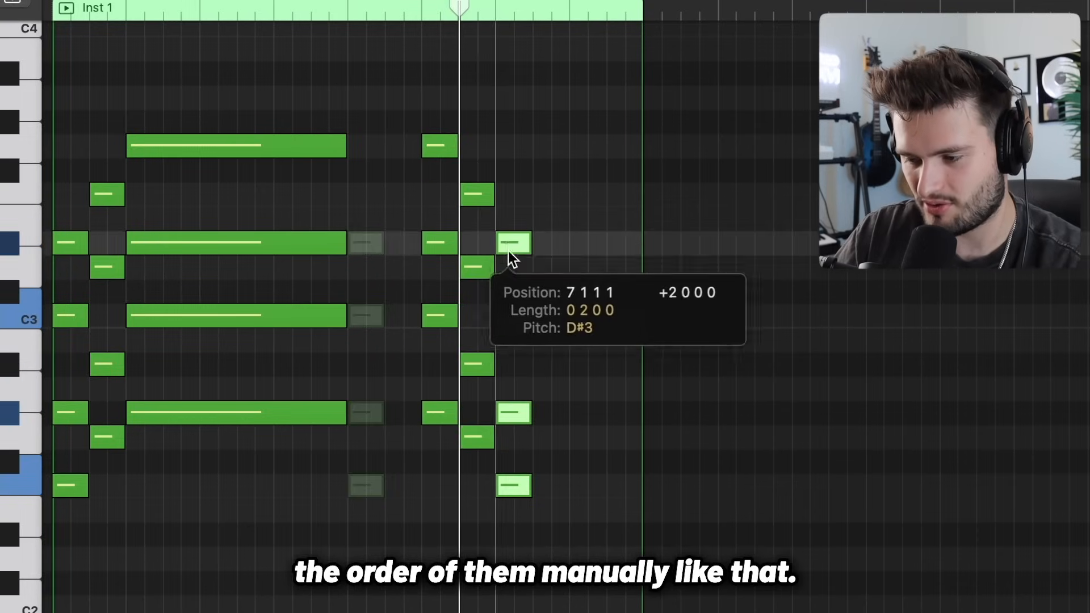
{"action": "left_click_drag", "start_coordinate": [584, 525], "coordinate": [448, 138]}
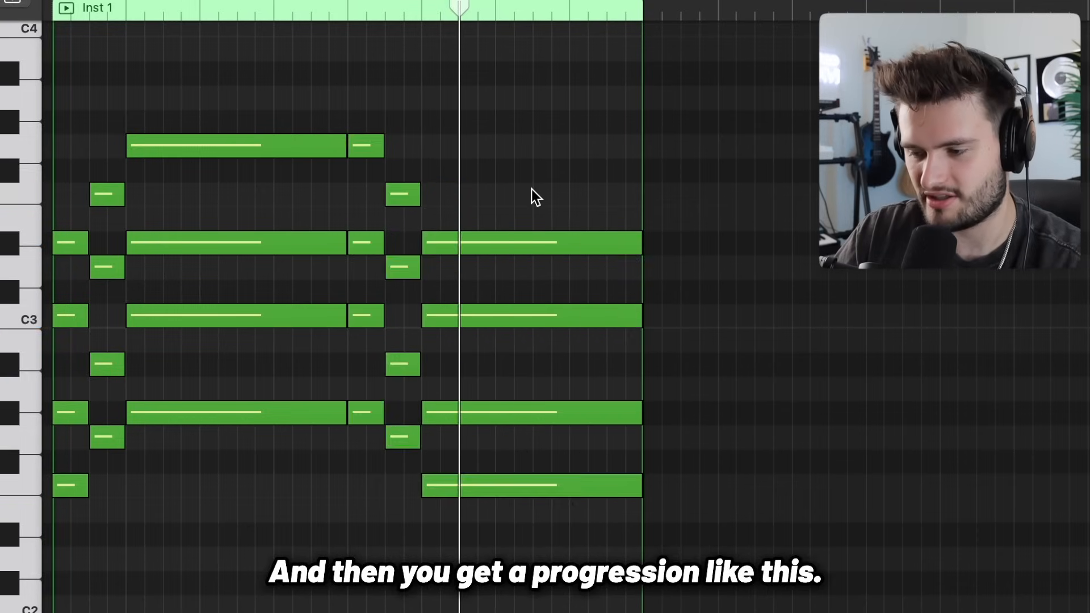
{"action": "scroll", "coordinate": [531, 189], "scroll_direction": "down", "scroll_amount": 1}
Delete the long A♭ major seventh chord and paste a copy of the half-bar G minor seventh chord in its place
{"action": "key", "text": "super+Right"}
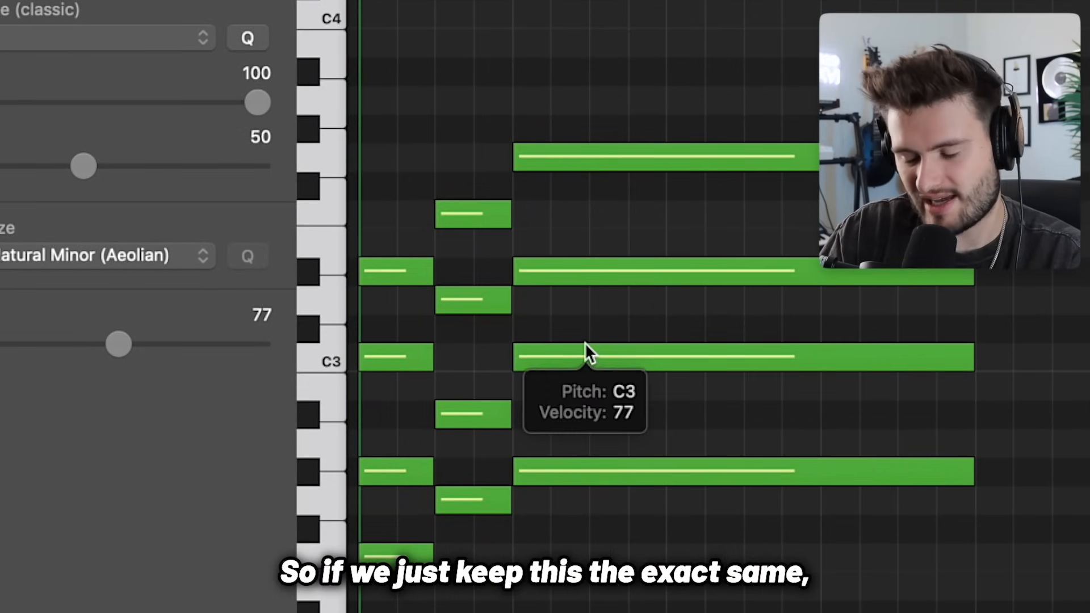
{"action": "key", "text": "Delete"}
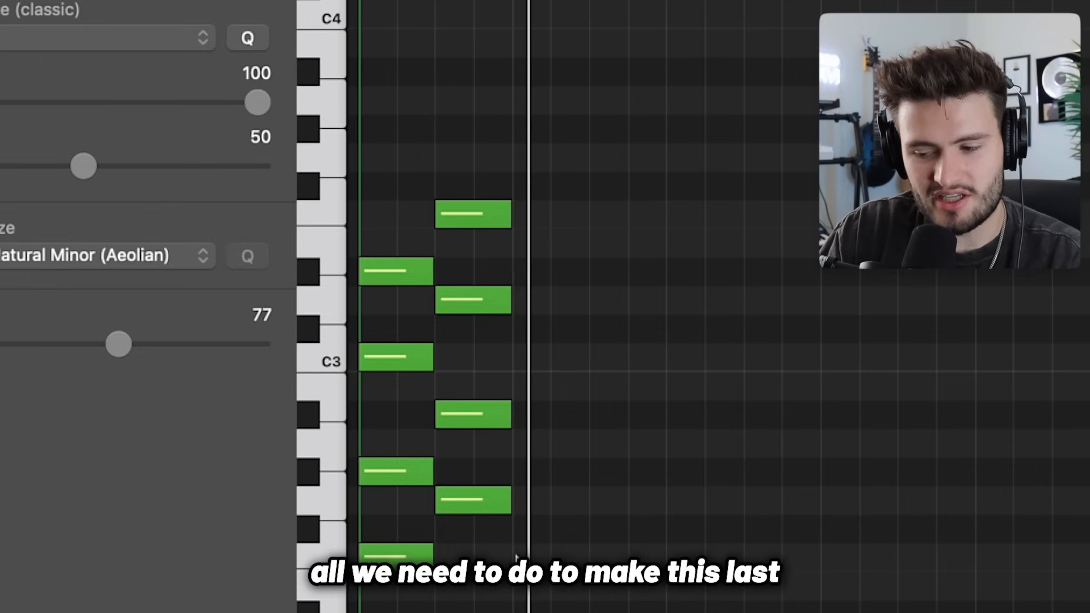
{"action": "left_click_drag", "start_coordinate": [501, 585], "coordinate": [482, 90]}
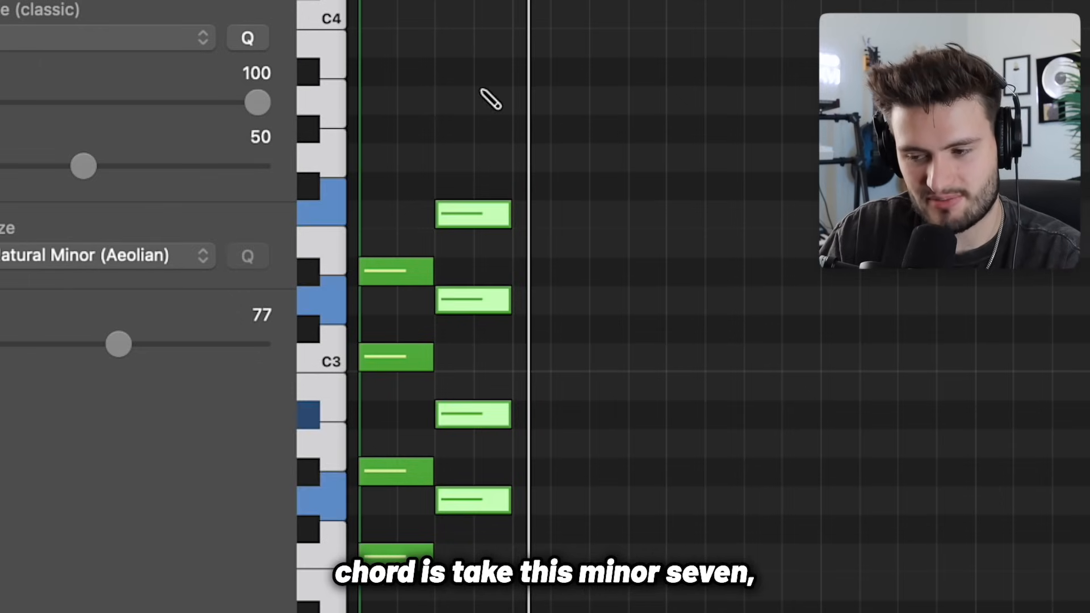
{"action": "left_click", "coordinate": [512, 0]}
{"action": "key", "text": "super+v"}
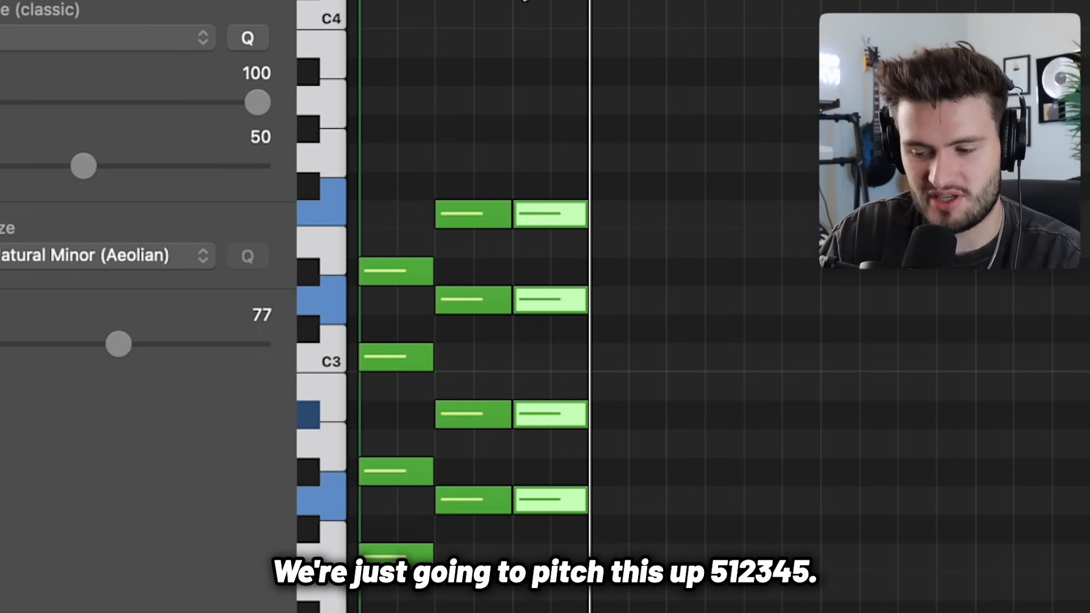
Transpose the copied last chord up five semitones
{"action": "key", "text": "alt+Up"}
{"action": "key", "text": "alt+Up"}
{"action": "key", "text": "alt+Up"}
{"action": "key", "text": "alt+Up"}
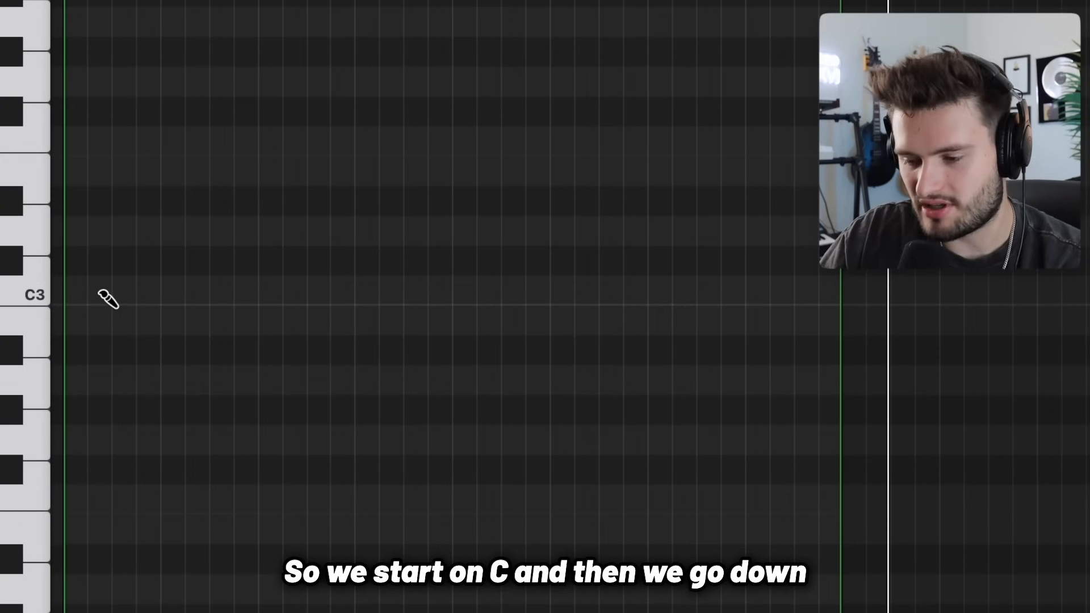
Draw a descending root line of four two-bar notes: C3, B♭2, A♭2 and G2
{"action": "left_click", "coordinate": [102, 294]}
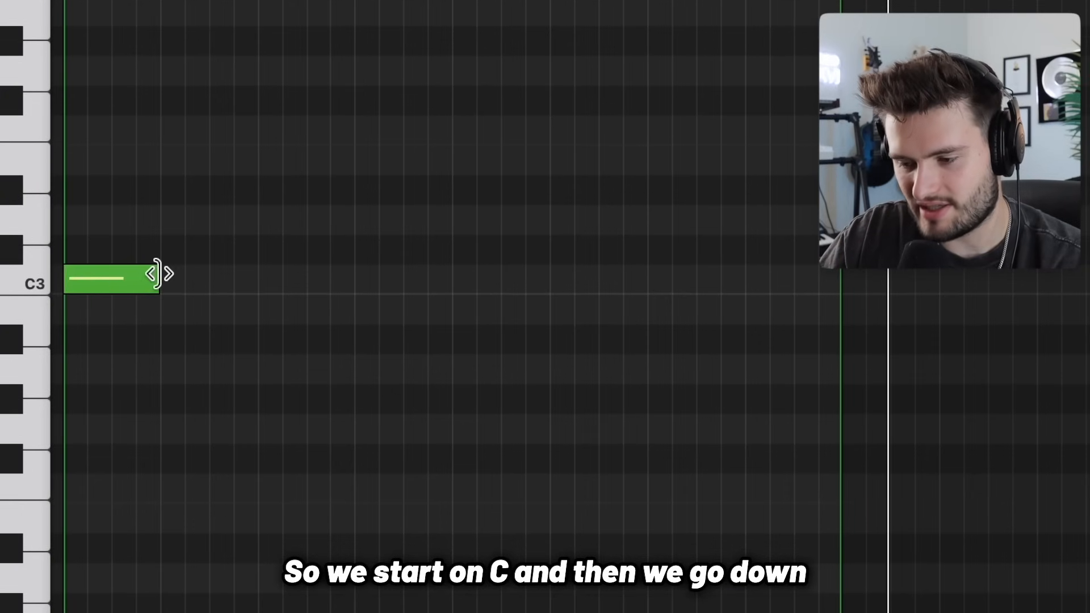
{"action": "left_click_drag", "start_coordinate": [159, 275], "coordinate": [187, 276]}
{"action": "left_click_drag", "start_coordinate": [187, 276], "coordinate": [258, 277]}
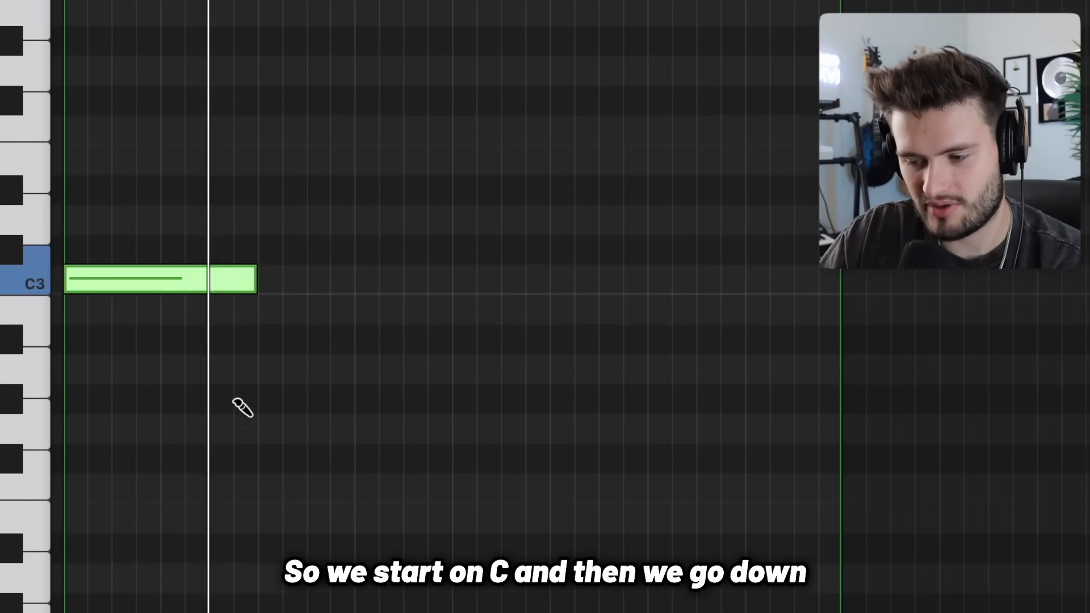
{"action": "left_click", "coordinate": [292, 340]}
{"action": "mouse_move", "coordinate": [350, 339]}
{"action": "left_mouse_down"}
{"action": "mouse_move", "coordinate": [449, 346]}
{"action": "mouse_move", "coordinate": [489, 400]}
{"action": "mouse_move", "coordinate": [645, 394]}
{"action": "left_mouse_up"}
{"action": "left_click", "coordinate": [494, 339]}
{"action": "left_click", "coordinate": [673, 426]}
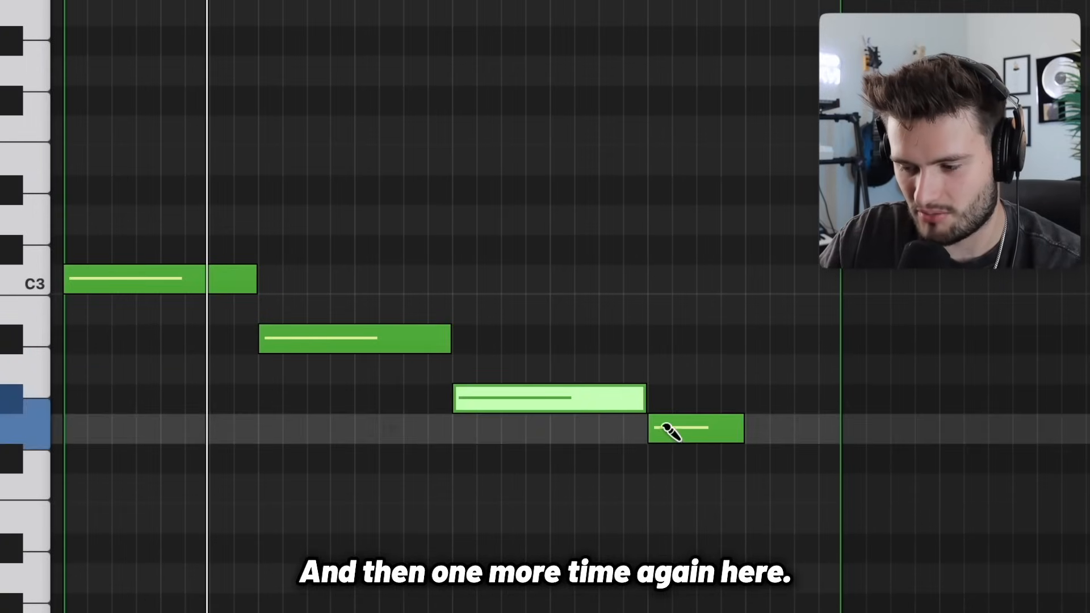
{"action": "left_click_drag", "start_coordinate": [737, 428], "coordinate": [871, 438]}
{"action": "left_click_drag", "start_coordinate": [871, 438], "coordinate": [838, 438]}
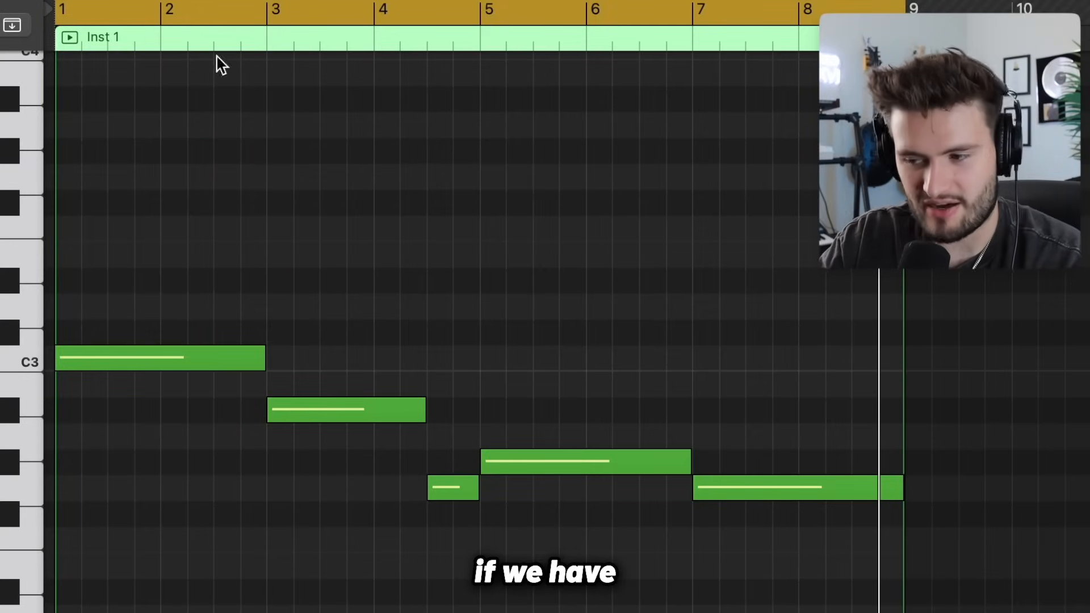
Stack E♭3, G3 and B♭3 over the C3 root and D3, F3 and A♭3 over the B♭2 root, matching the root lengths
{"action": "mouse_move", "coordinate": [60, 297]}
{"action": "left_mouse_down"}
{"action": "mouse_move", "coordinate": [97, 312]}
{"action": "mouse_move", "coordinate": [110, 281]}
{"action": "mouse_move", "coordinate": [97, 219]}
{"action": "mouse_move", "coordinate": [114, 182]}
{"action": "left_mouse_up"}
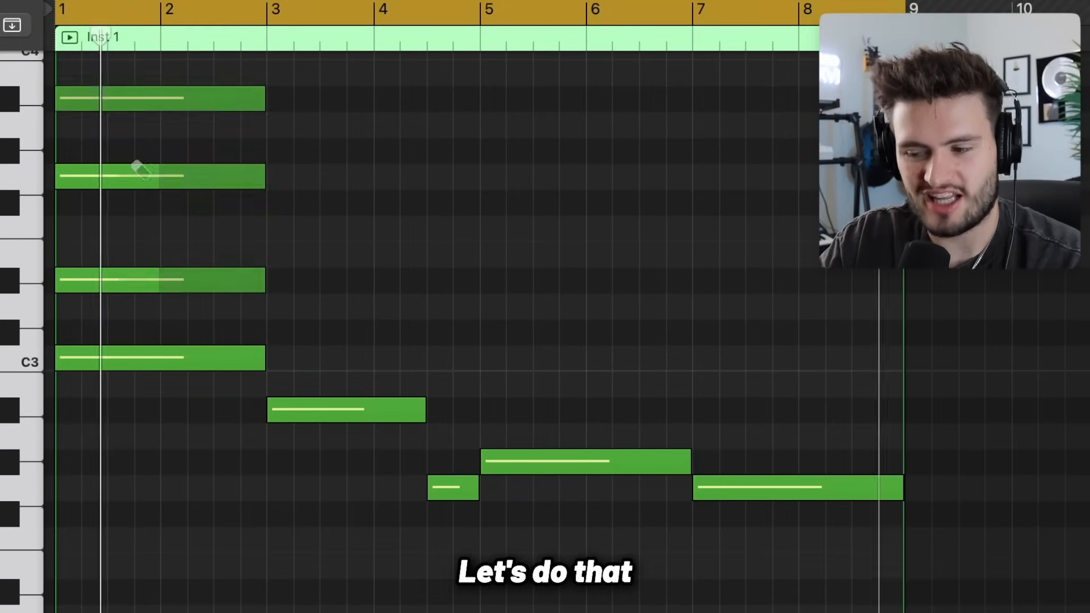
{"action": "key", "text": "t"}
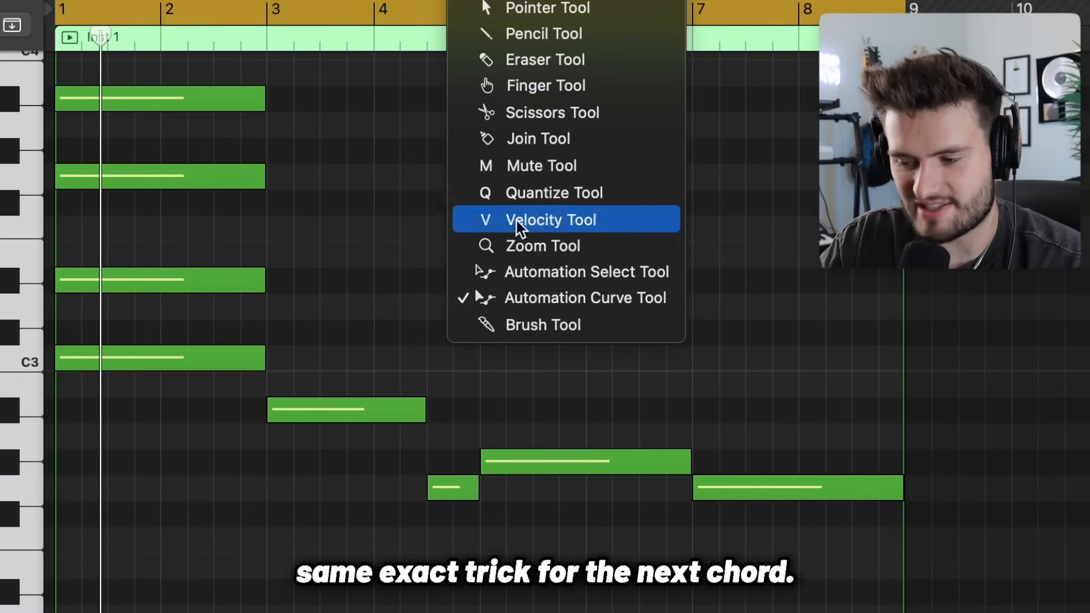
{"action": "left_click", "coordinate": [500, 327]}
{"action": "key", "text": "t"}
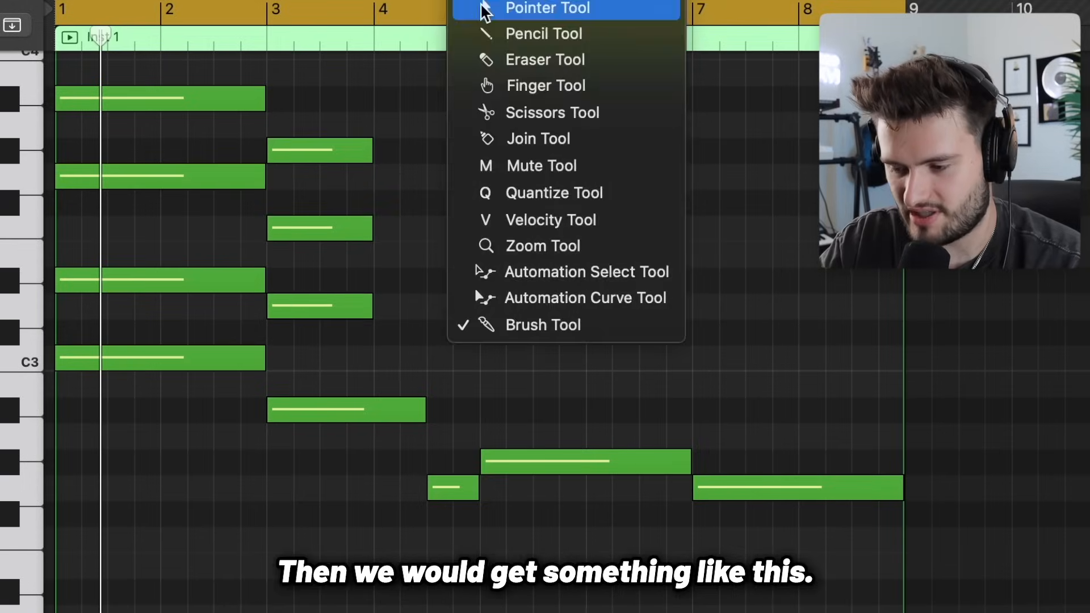
{"action": "left_click", "coordinate": [494, 8]}
{"action": "left_click_drag", "start_coordinate": [410, 367], "coordinate": [396, 146]}
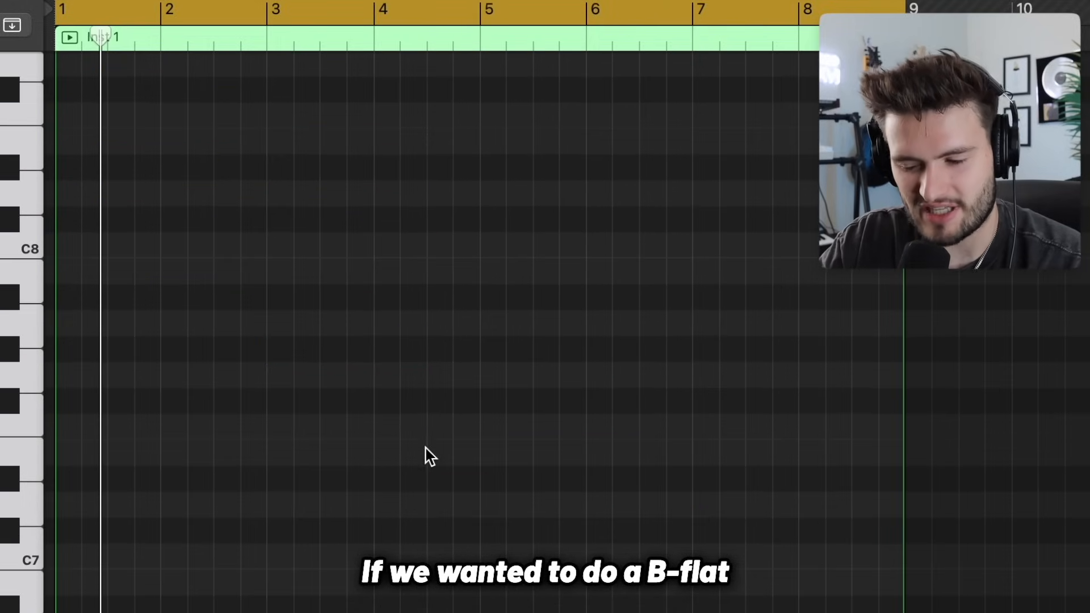
{"action": "scroll", "coordinate": [426, 448], "scroll_direction": "down", "scroll_amount": 20}
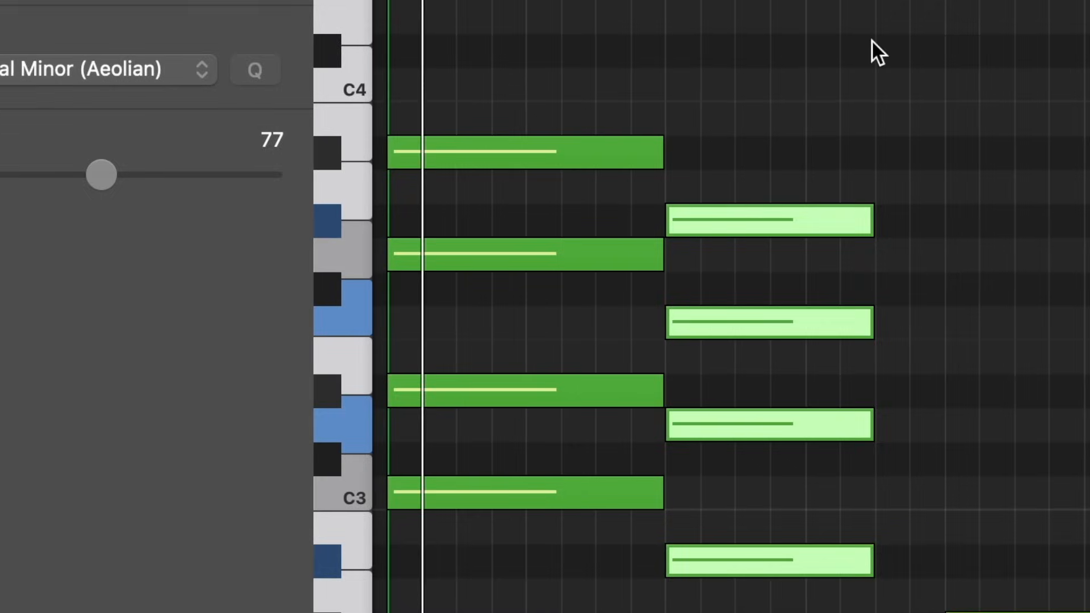
{"action": "left_click", "coordinate": [871, 34]}
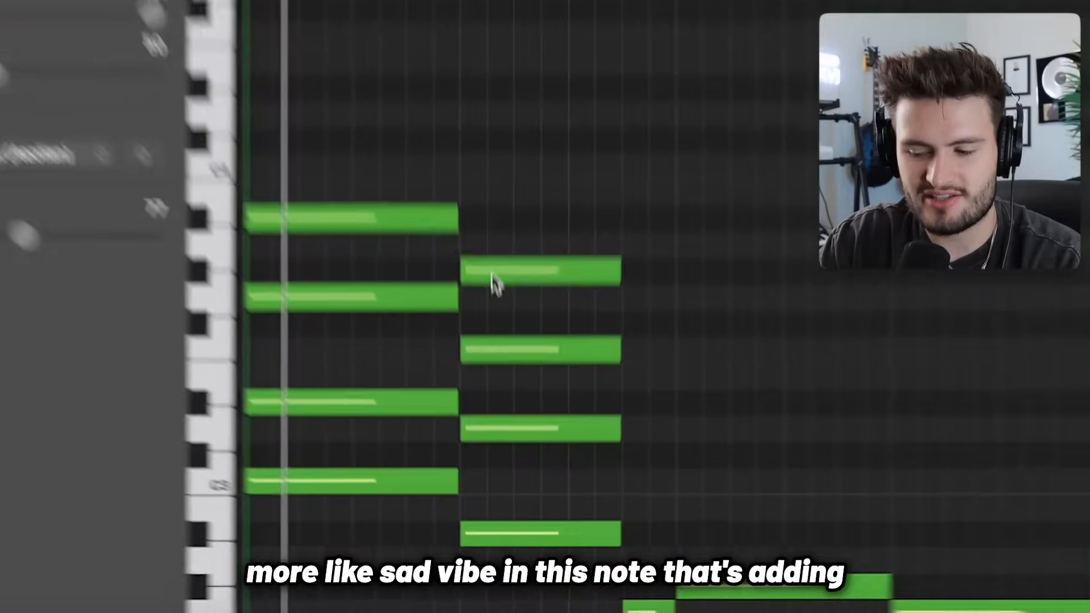
Raise the B♭ chord's top note to B♭3 and play back the opening chords
{"action": "left_click", "coordinate": [492, 273]}
{"action": "left_click", "coordinate": [503, 203]}
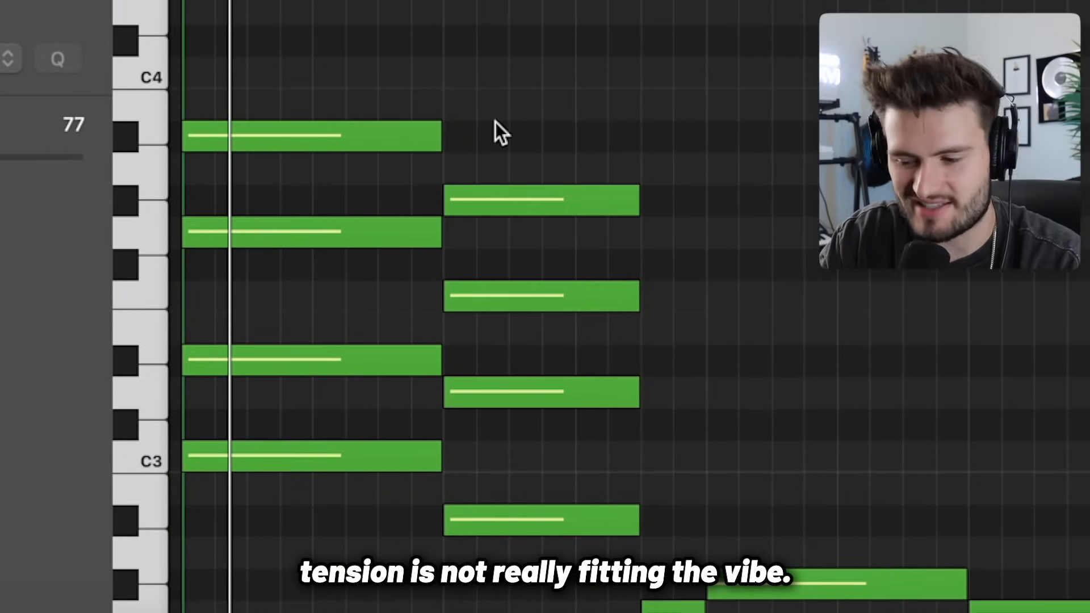
{"action": "left_click", "coordinate": [509, 196]}
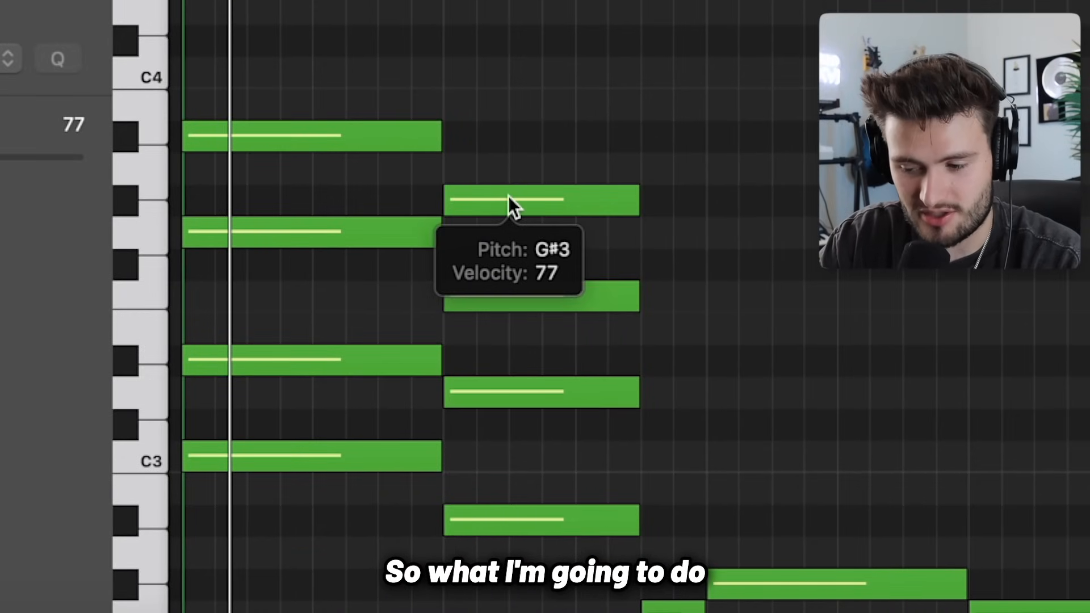
{"action": "left_click_drag", "start_coordinate": [509, 196], "coordinate": [507, 141]}
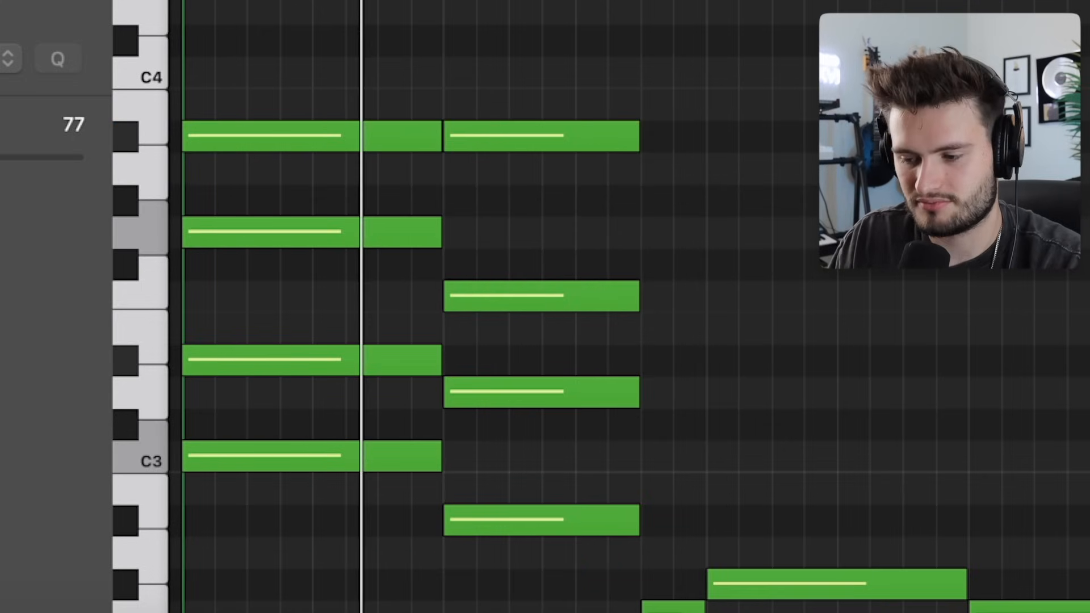
{"action": "scroll", "coordinate": [499, 11], "scroll_direction": "down", "scroll_amount": 4}
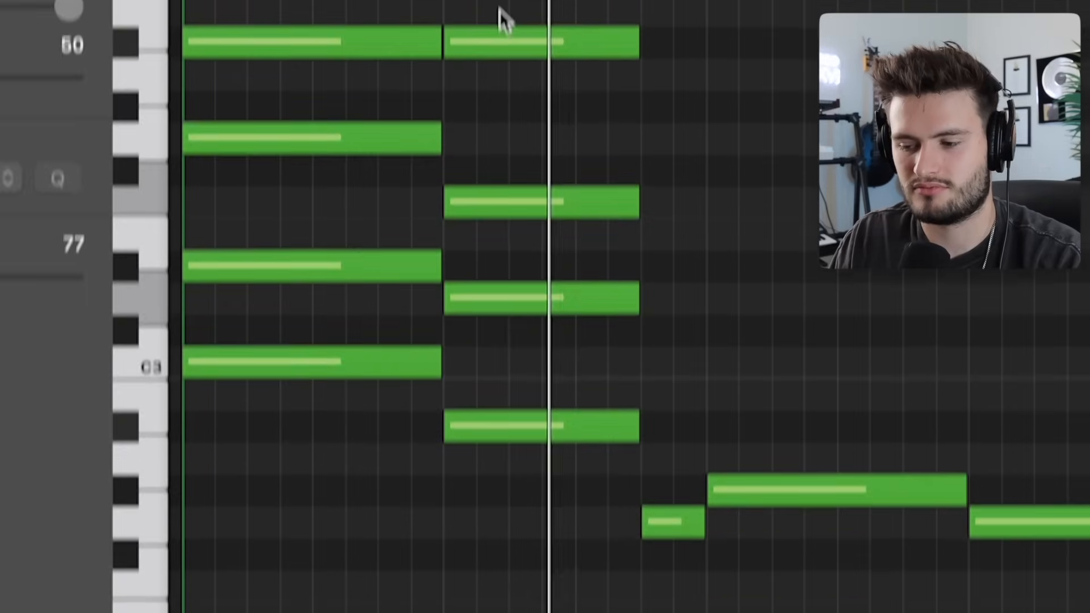
{"action": "key", "text": "space"}
{"action": "key", "text": "t"}
{"action": "left_click", "coordinate": [753, 318]}
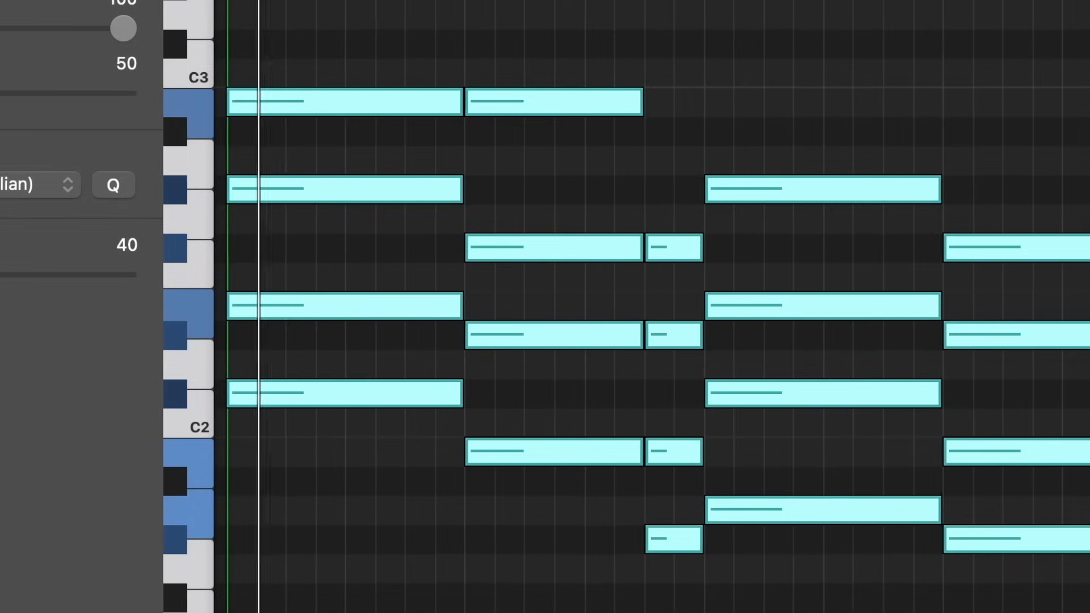
{"action": "left_click", "coordinate": [382, 73]}
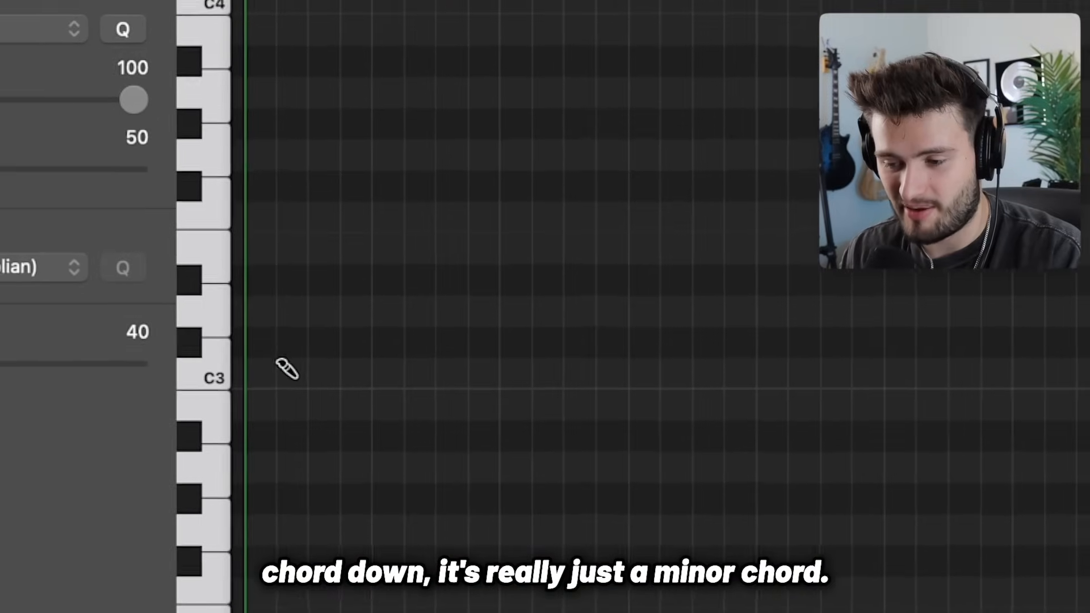
Draw a two-bar C minor triad of C3, E♭3 and G3 at the start of the empty region
{"action": "left_click", "coordinate": [272, 372]}
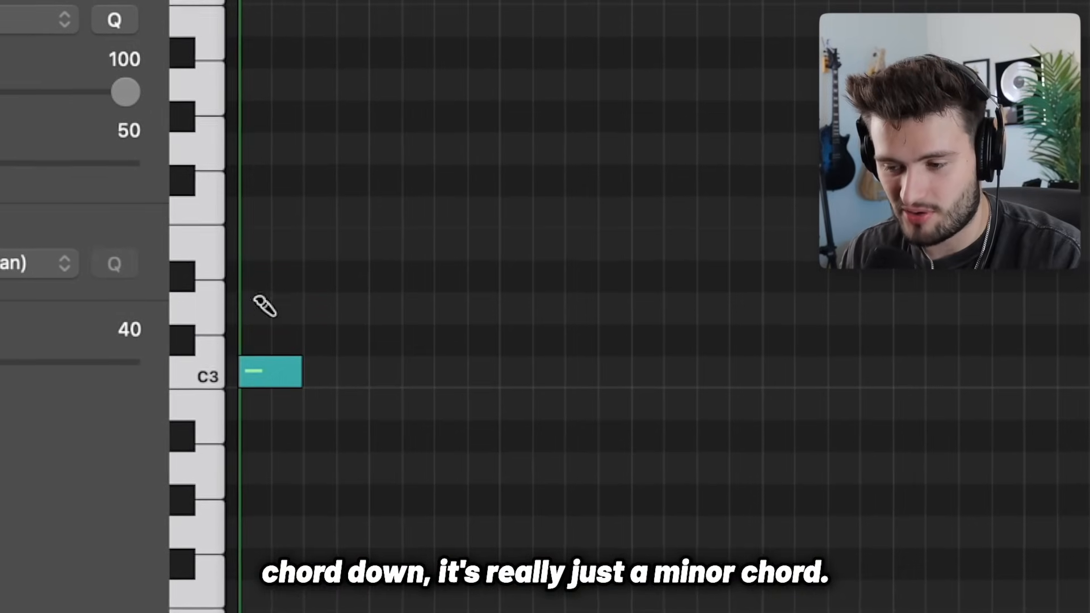
{"action": "left_click", "coordinate": [267, 275]}
{"action": "left_click", "coordinate": [282, 147]}
{"action": "left_click_drag", "start_coordinate": [276, 142], "coordinate": [483, 76]}
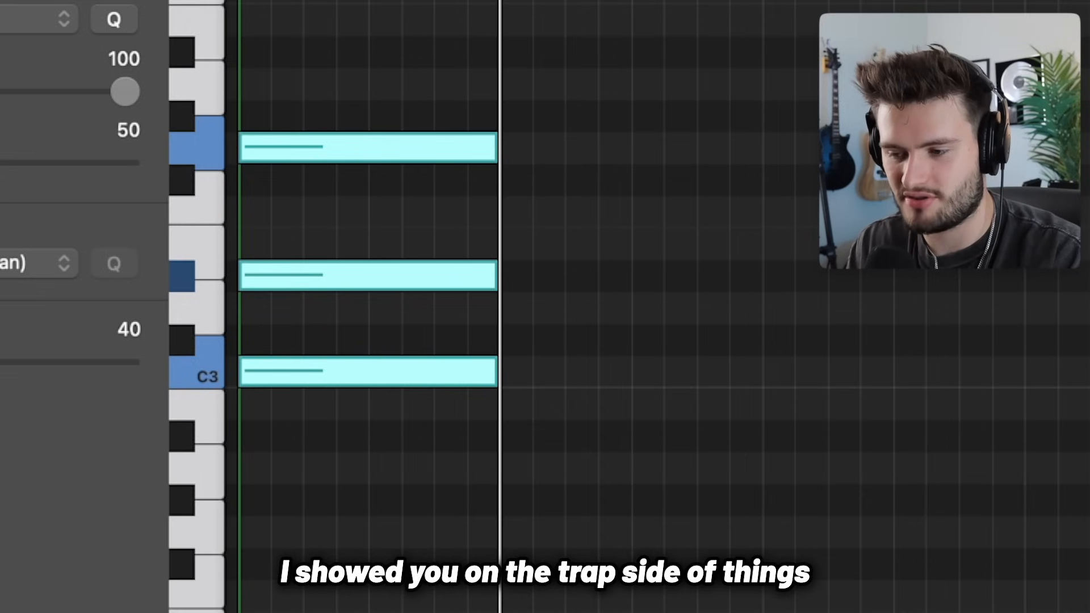
Paste a copy of the C minor triad directly after it and transpose the copy down five semitones
{"action": "key", "text": "super+v"}
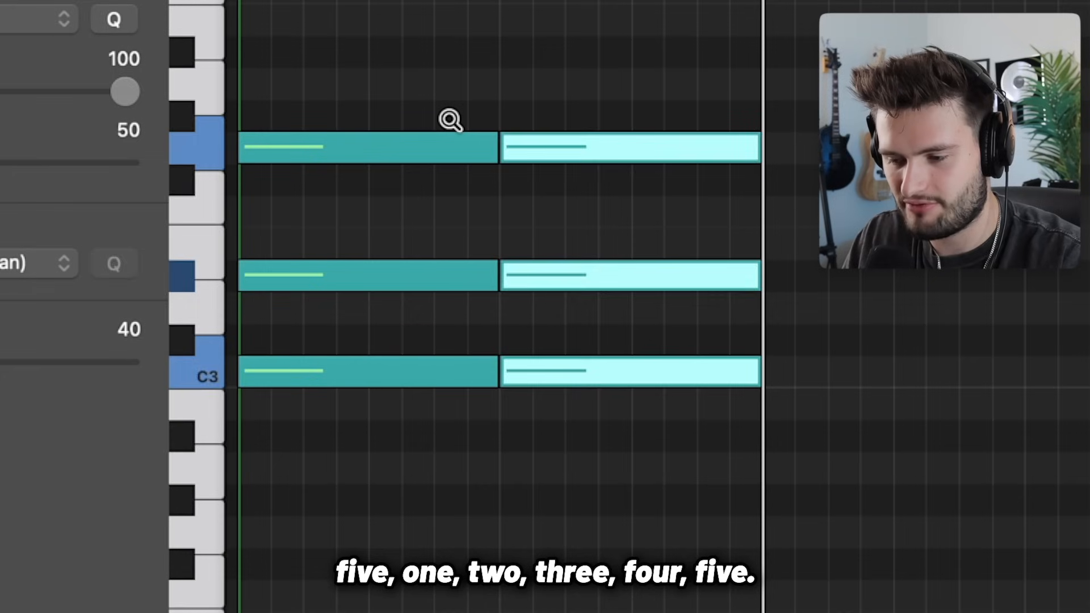
{"action": "key", "text": "alt+Down"}
{"action": "key", "text": "alt+Down"}
{"action": "key", "text": "alt+Down"}
{"action": "key", "text": "alt+Down"}
{"action": "key", "text": "alt+Down"}
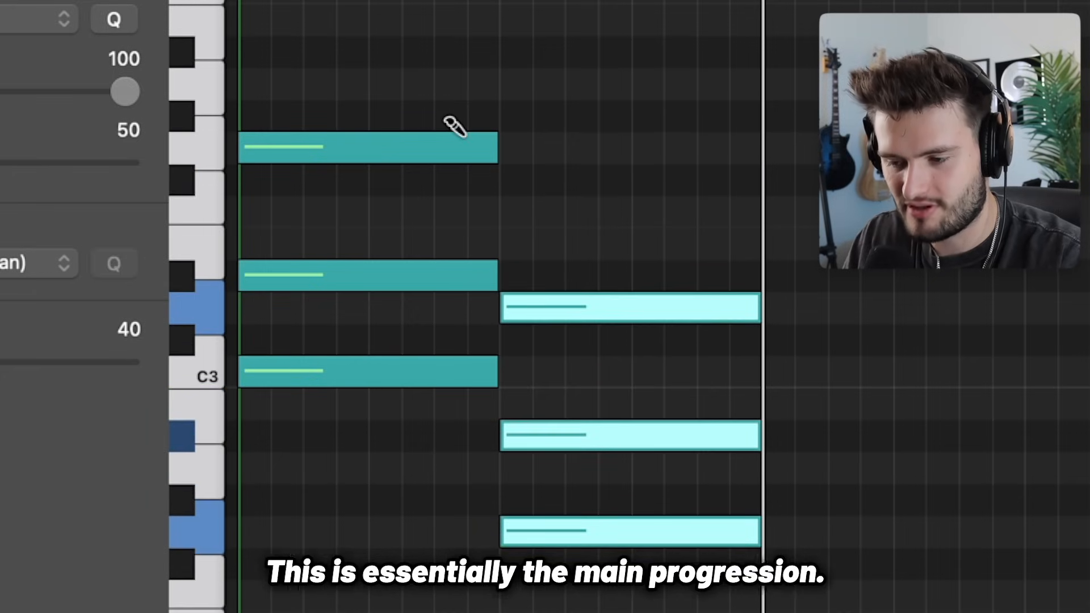
Set the velocity of both triads to 63 and play back the progression
{"action": "left_click_drag", "start_coordinate": [50, 336], "coordinate": [99, 335]}
{"action": "key", "text": "space"}
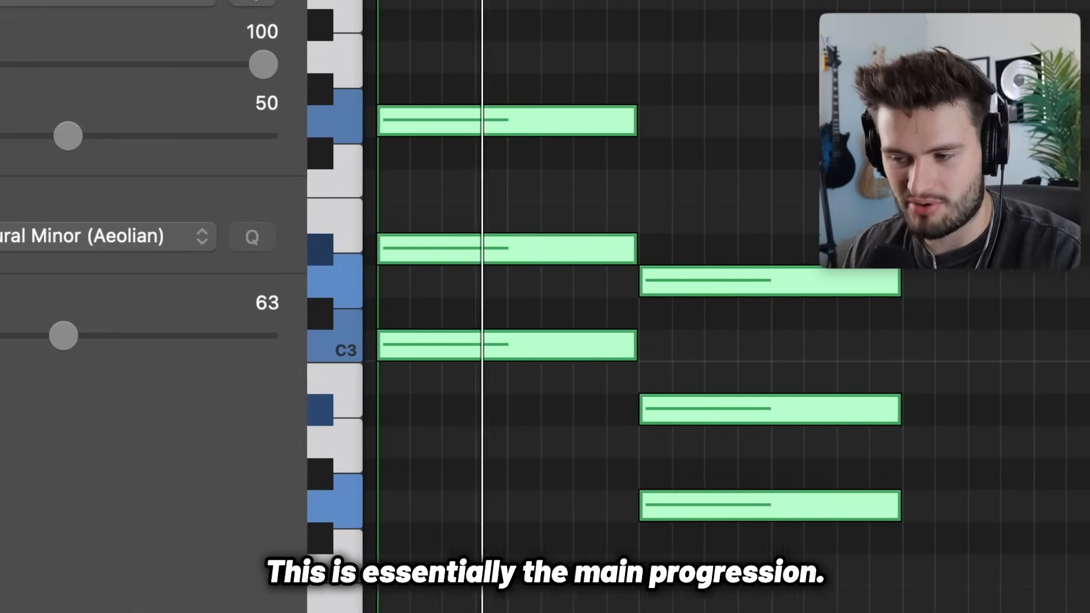
{"action": "key", "text": "t"}
{"action": "left_click", "coordinate": [823, 42]}
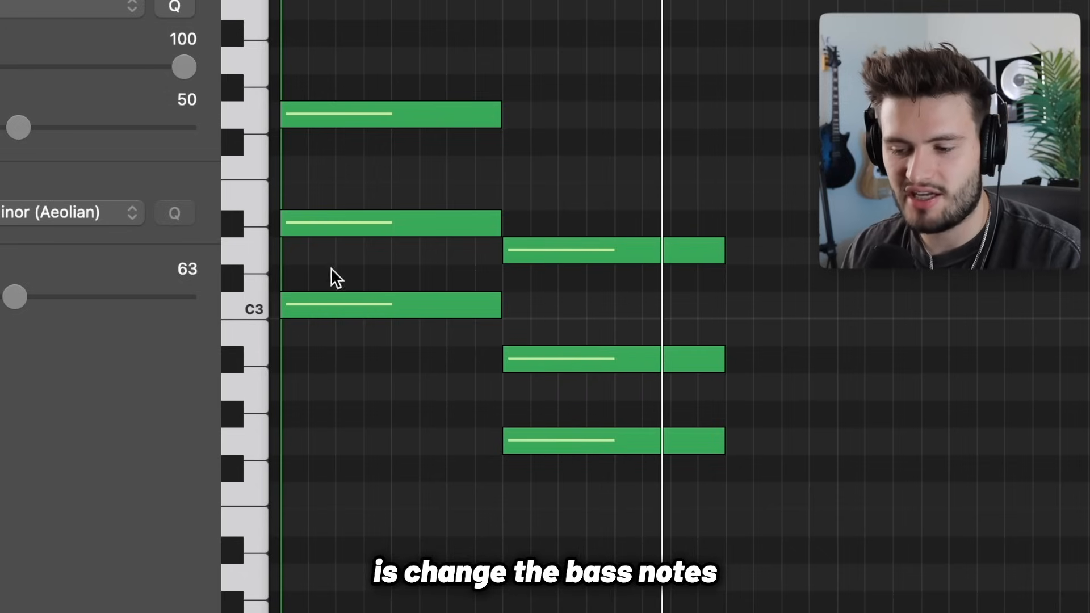
Duplicate the lowest note of each triad and transpose the copies down seven semitones to F2 and C2
{"action": "left_click", "coordinate": [430, 301]}
{"action": "left_click", "coordinate": [440, 343]}
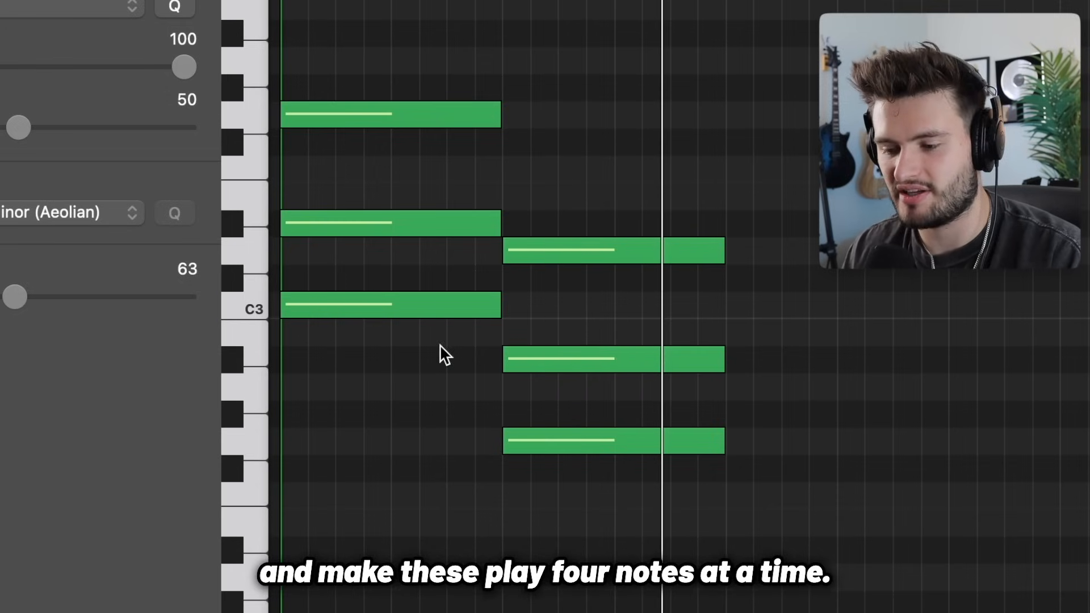
{"action": "left_click", "coordinate": [427, 301]}
{"action": "left_click", "coordinate": [541, 432], "text": "shift"}
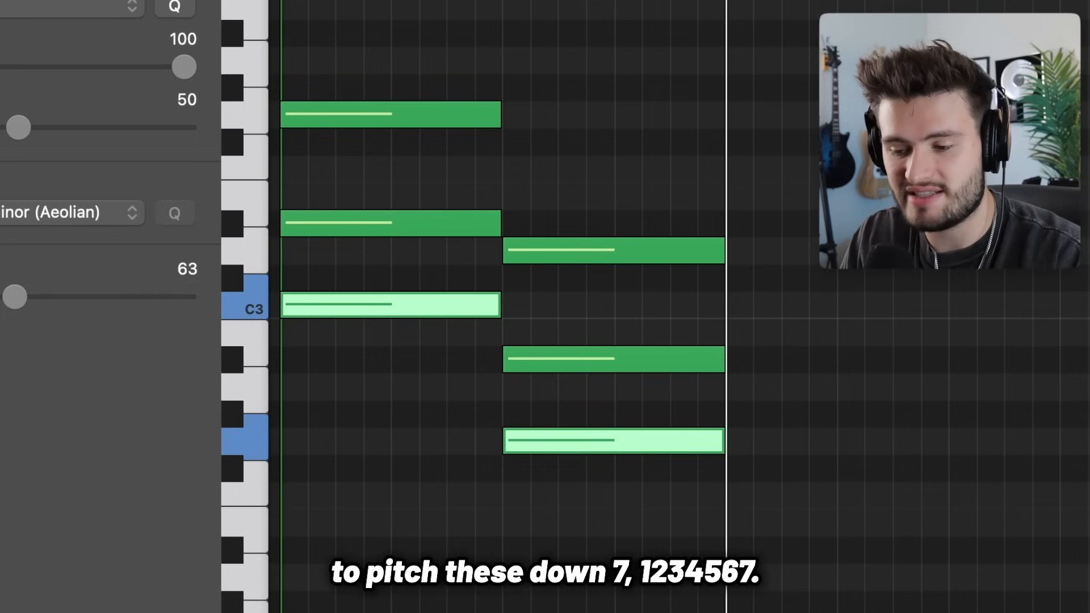
{"action": "key", "text": "alt+Down"}
{"action": "key", "text": "alt+Down"}
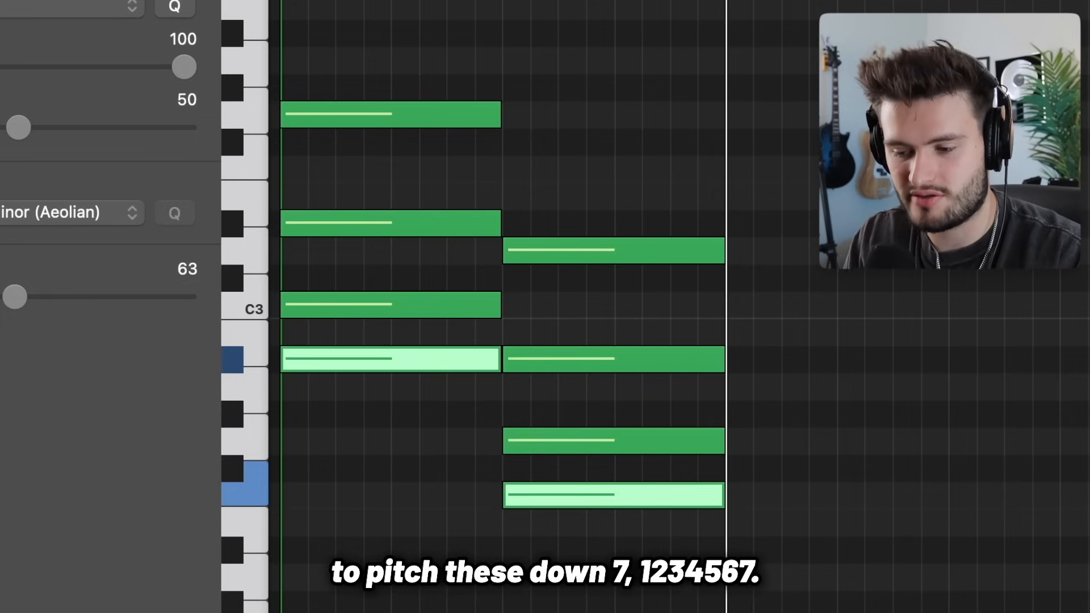
{"action": "key", "text": "alt+Down"}
{"action": "key", "text": "alt+Down"}
{"action": "key", "text": "alt+Down"}
{"action": "key", "text": "alt+Down"}
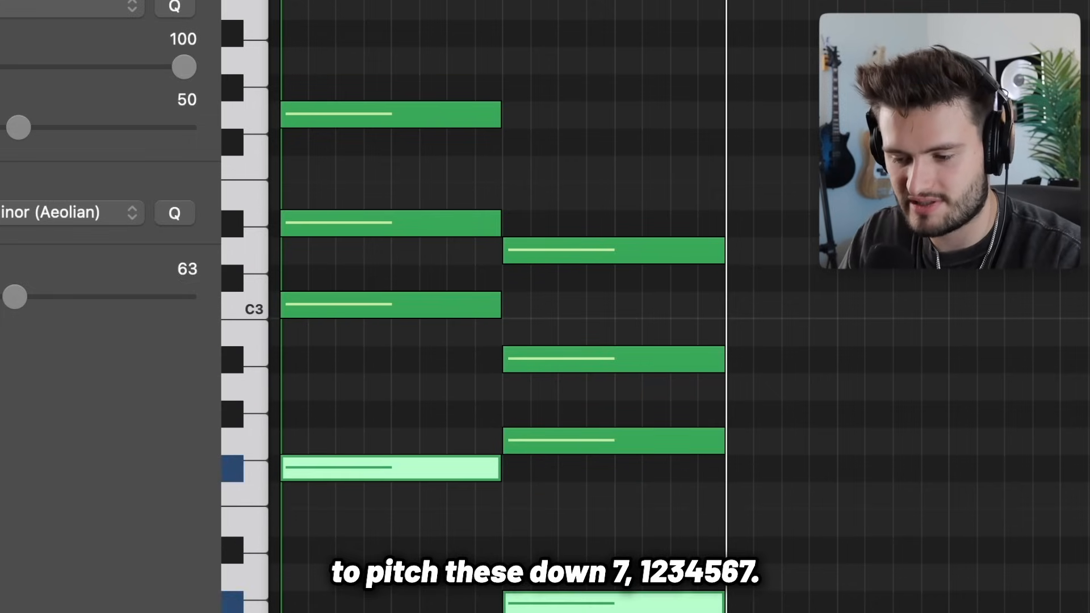
{"action": "key", "text": "alt+Down"}
Audition the new bass notes F2 and C2, then the original chord roots C3 and G2
{"action": "left_click", "coordinate": [400, 437]}
{"action": "scroll", "coordinate": [391, 420], "scroll_direction": "down", "scroll_amount": 3}
{"action": "left_click", "coordinate": [366, 398]}
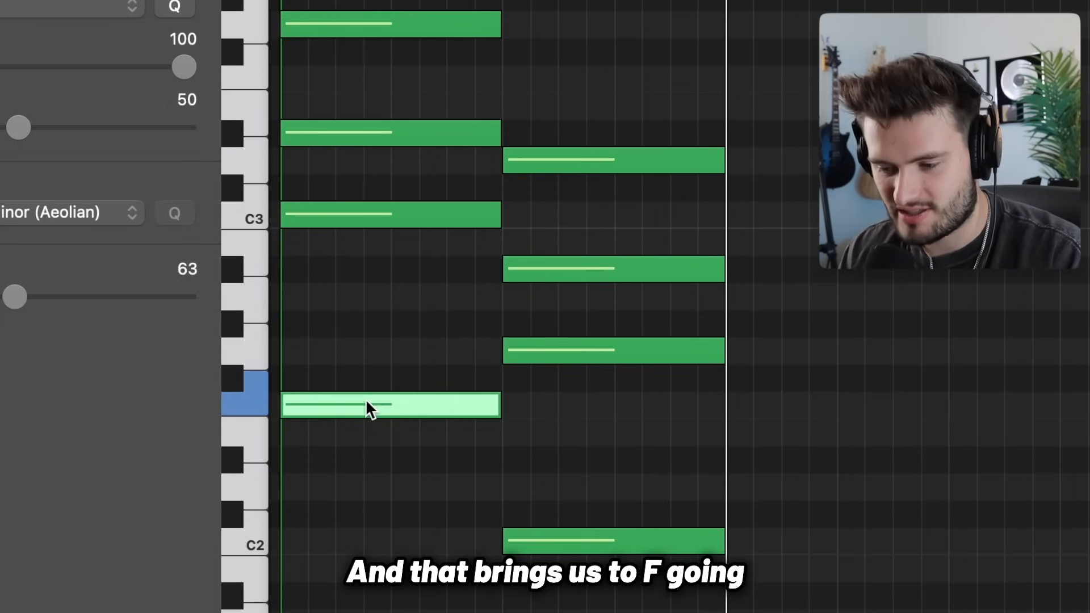
{"action": "left_click", "coordinate": [559, 544]}
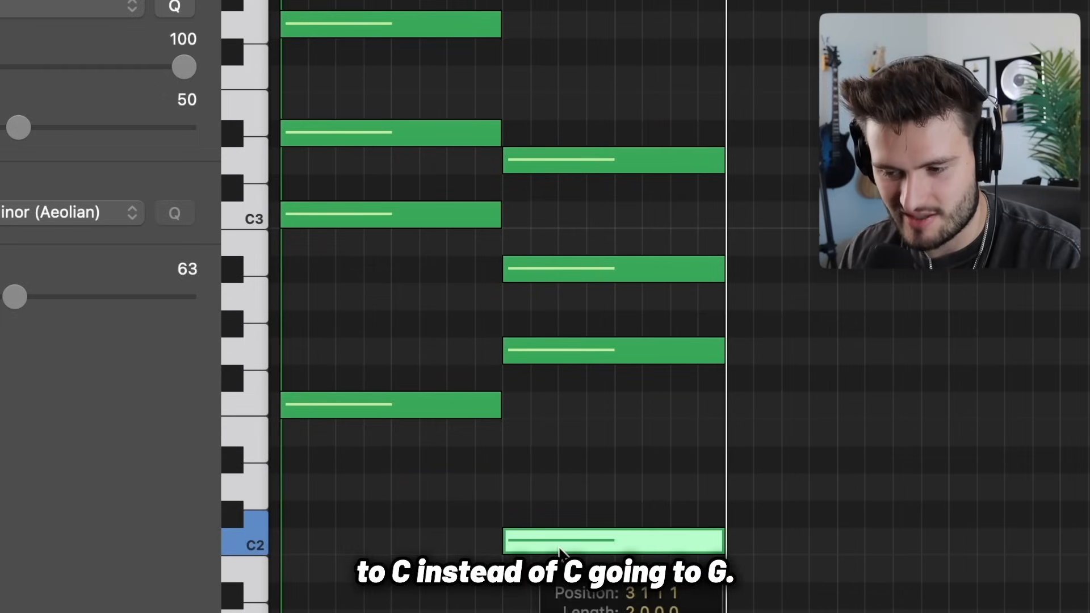
{"action": "left_click", "coordinate": [407, 216]}
{"action": "left_click", "coordinate": [541, 350]}
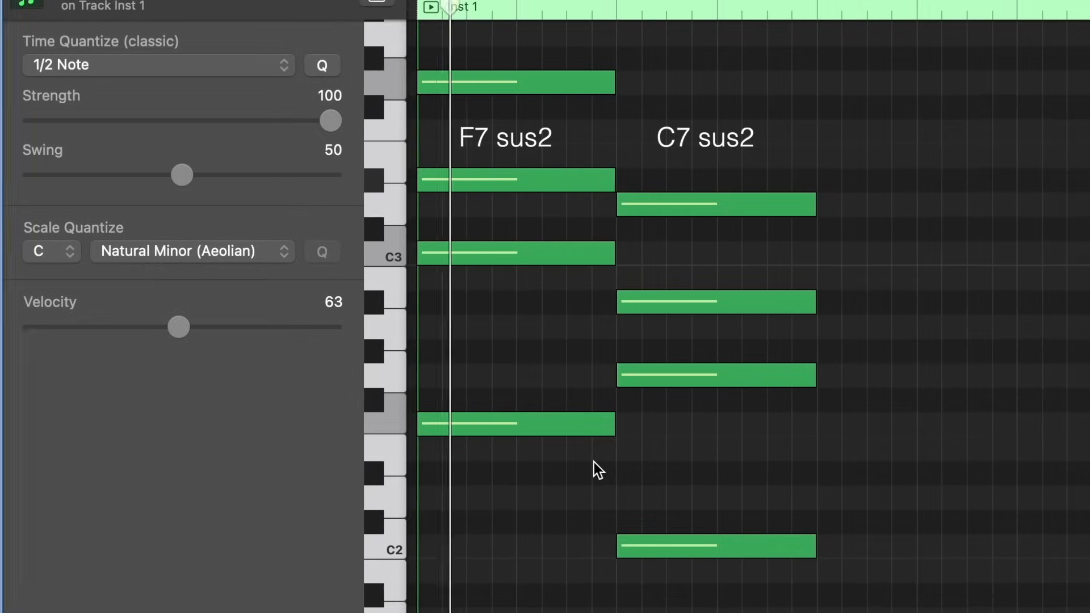
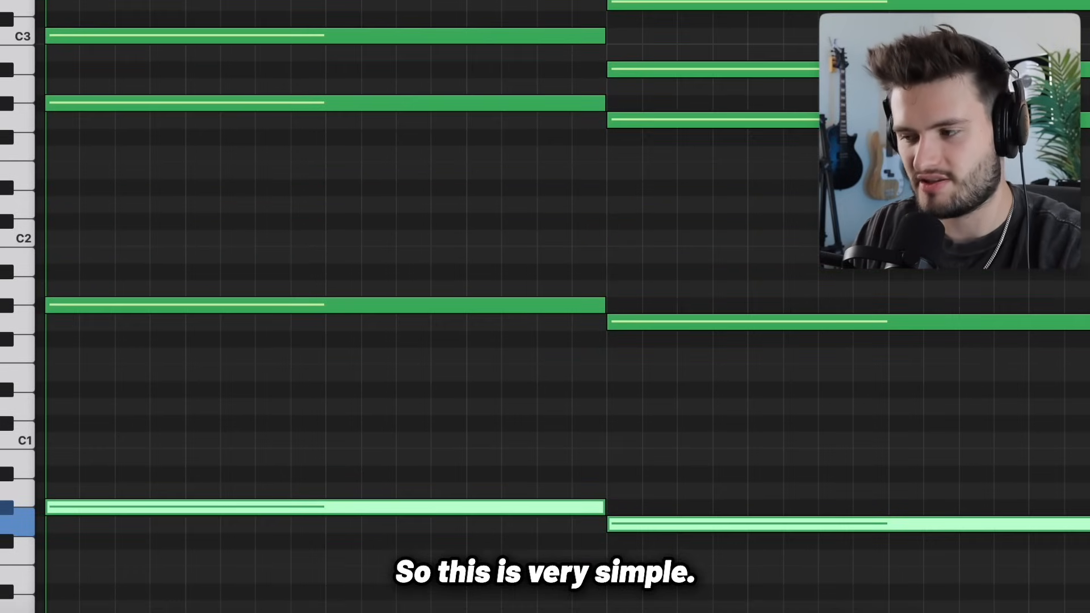
Examine the bass notes doubled in lower octaves under both chords and play back the progression
{"action": "key", "text": "super+Up"}
{"action": "left_click", "coordinate": [515, 301]}
{"action": "scroll", "coordinate": [515, 301], "scroll_direction": "up", "scroll_amount": 4}
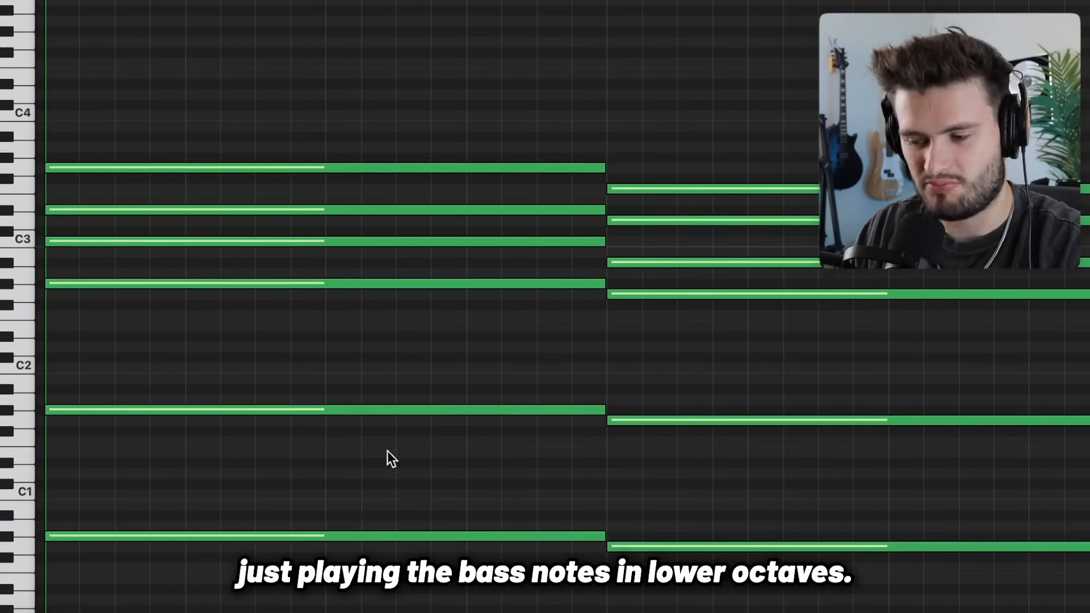
{"action": "left_click_drag", "start_coordinate": [548, 352], "coordinate": [724, 596]}
{"action": "left_click", "coordinate": [625, 485]}
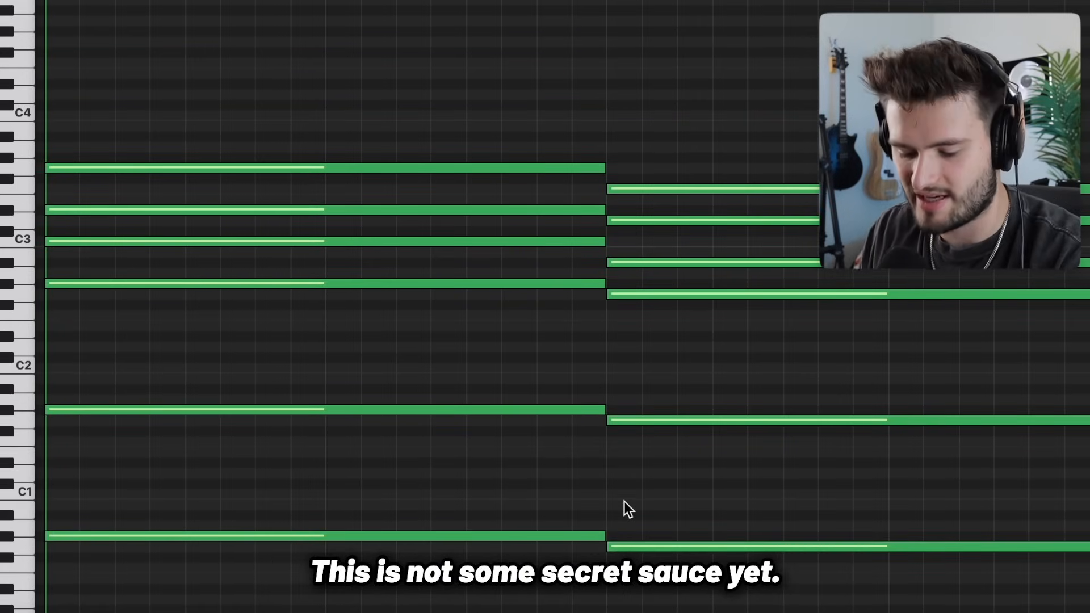
{"action": "key", "text": "space"}
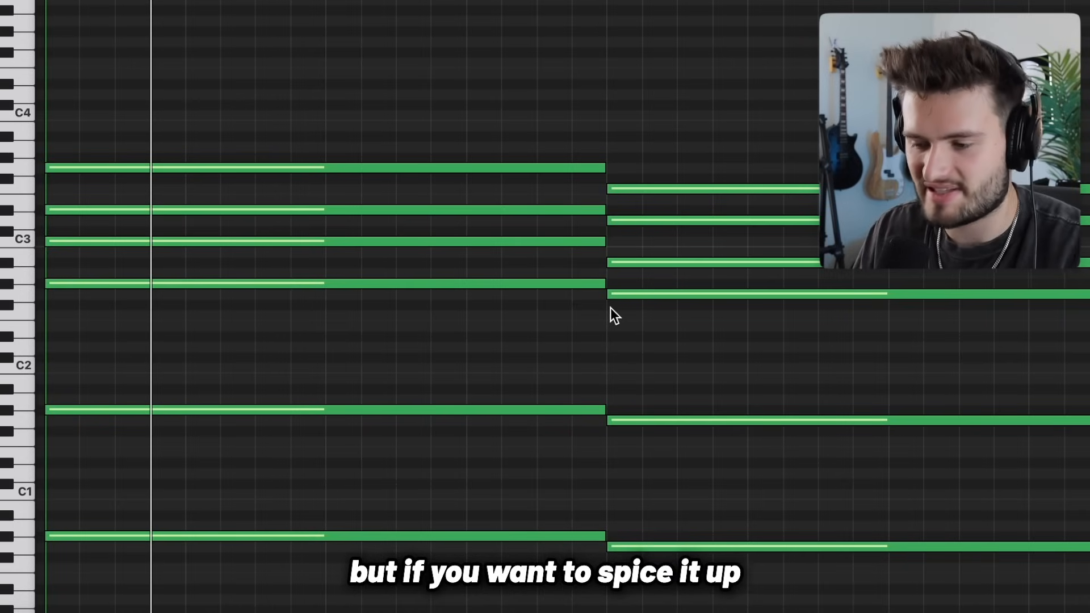
Split the sustained upper chord notes into shorter rhythmic repeats and add a short pause after an opening stab at bar 1
{"action": "left_click_drag", "start_coordinate": [294, 106], "coordinate": [339, 375]}
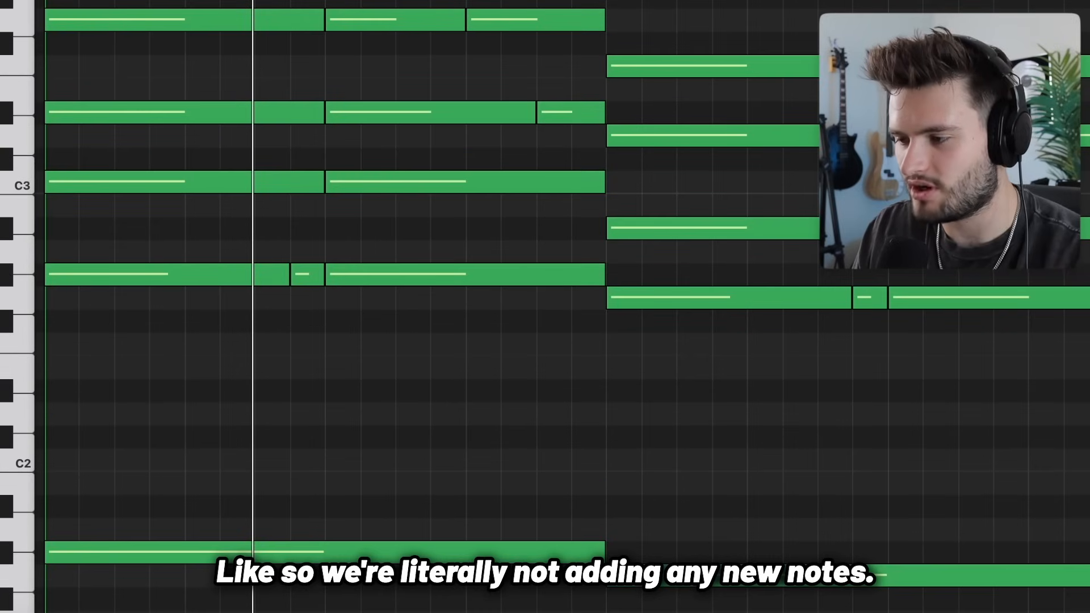
{"action": "key", "text": "super+Up"}
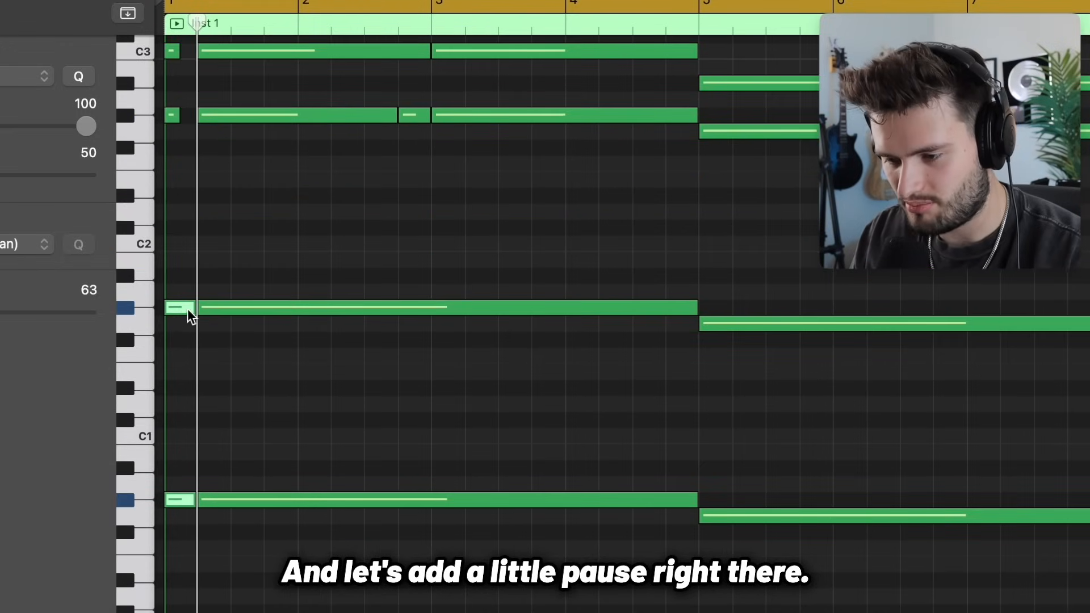
{"action": "left_click", "coordinate": [215, 241]}
{"action": "scroll", "coordinate": [214, 241], "scroll_direction": "up", "scroll_amount": 5}
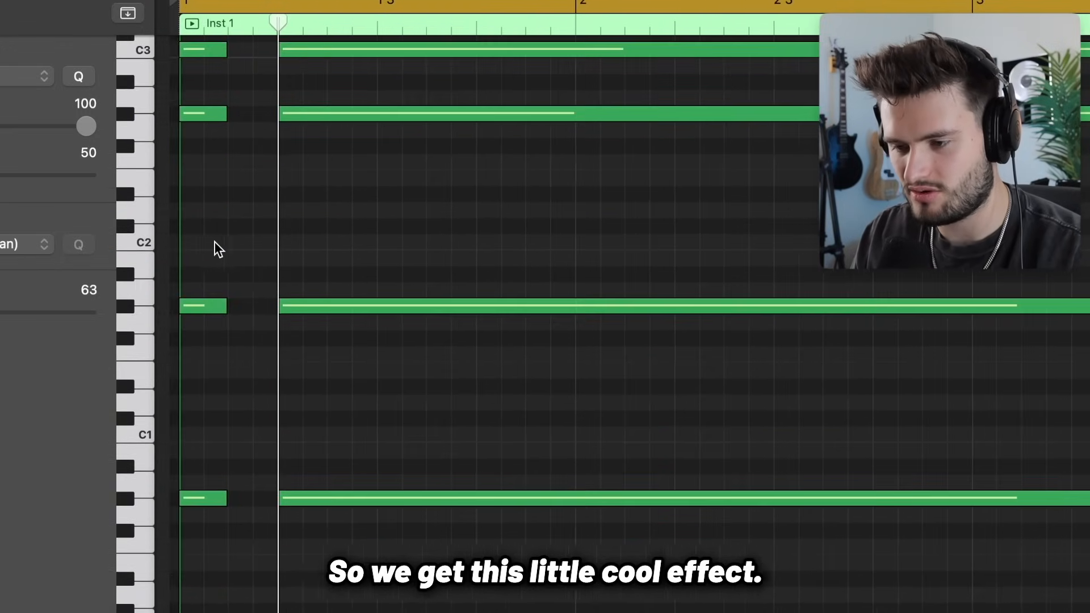
{"action": "scroll", "coordinate": [218, 249], "scroll_direction": "up", "scroll_amount": 4}
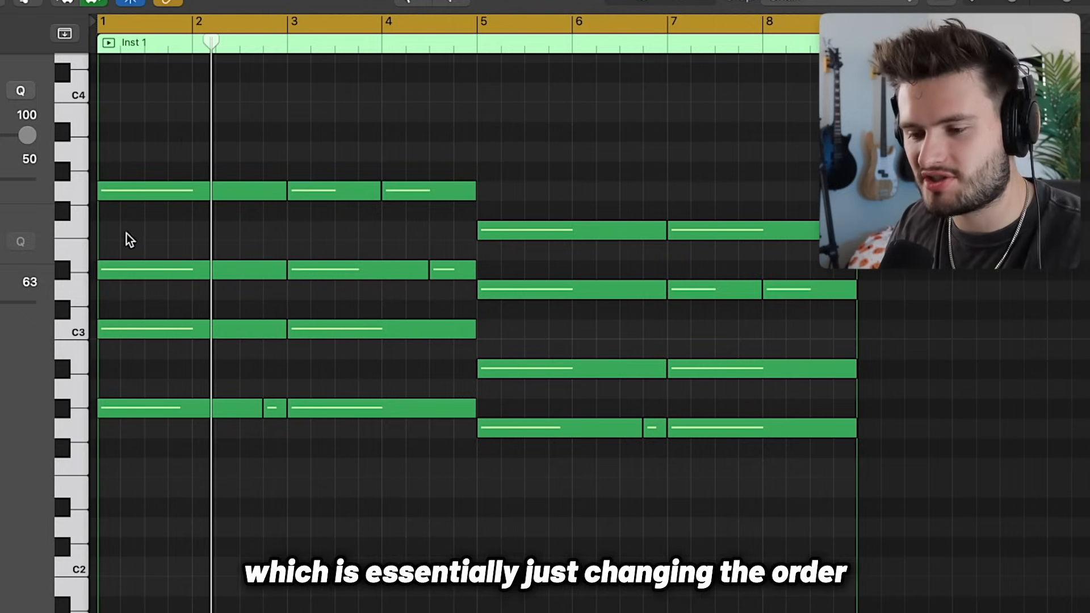
Stagger the starts of the first chord's three upper notes in ascending order and play back the progression
{"action": "scroll", "coordinate": [127, 234], "scroll_direction": "up", "scroll_amount": 5}
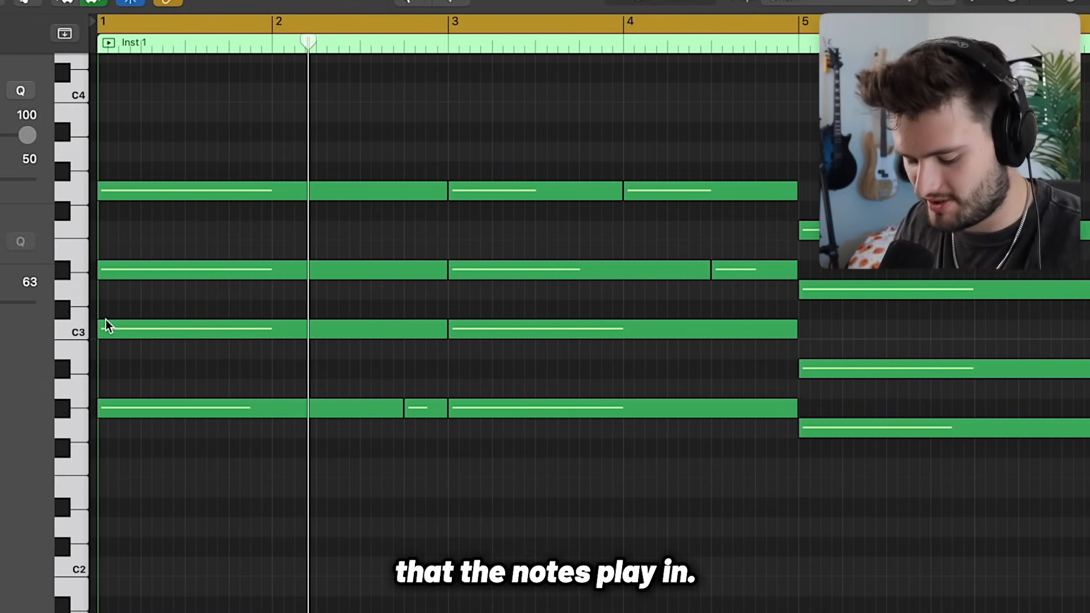
{"action": "mouse_move", "coordinate": [105, 320]}
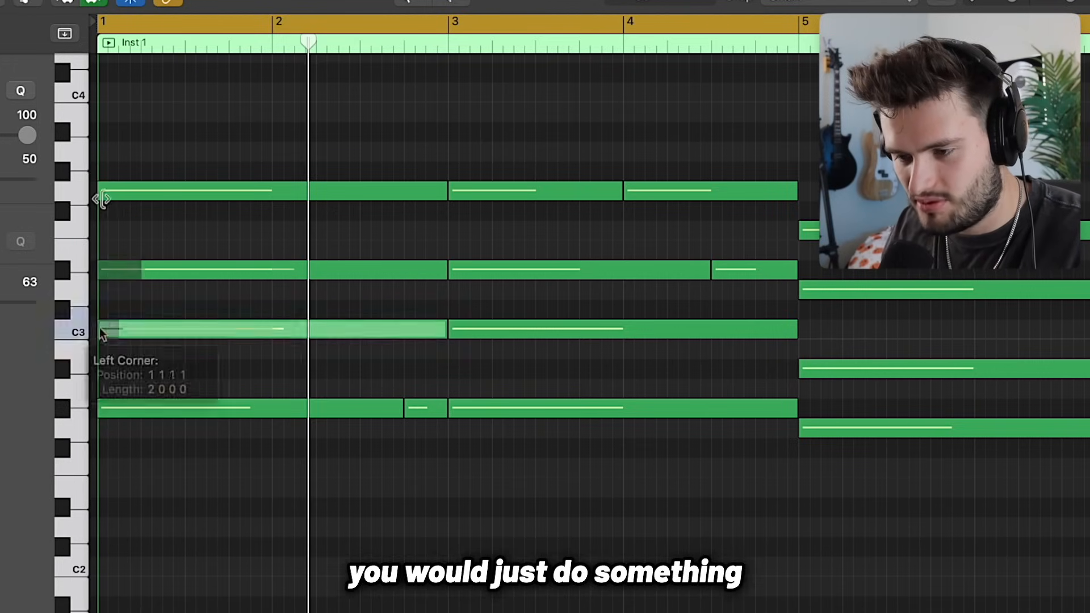
{"action": "left_click_drag", "start_coordinate": [100, 197], "coordinate": [165, 196]}
{"action": "left_click", "coordinate": [210, 138]}
{"action": "key", "text": "space"}
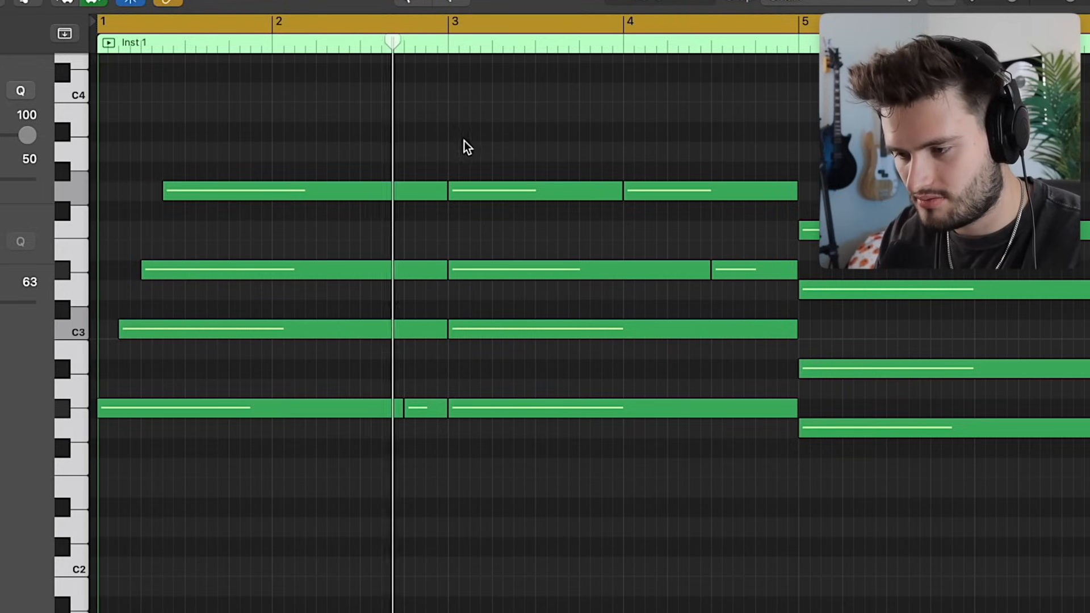
Stagger the upper notes of the chords at bars 3, 5 and 7 in ascending order and play back the result
{"action": "left_click", "coordinate": [451, 332]}
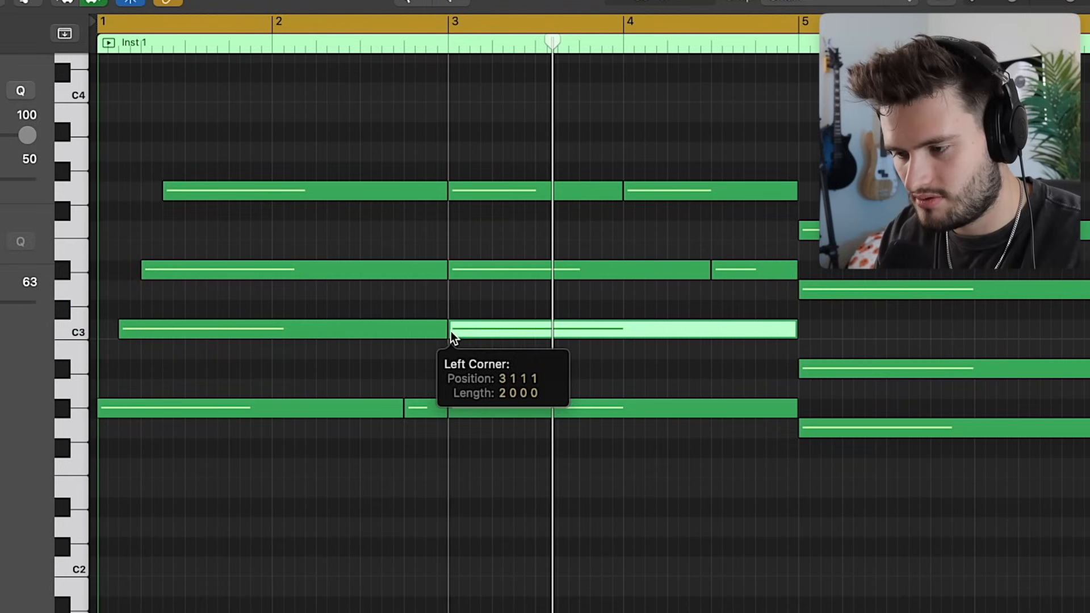
{"action": "left_click_drag", "start_coordinate": [452, 269], "coordinate": [470, 270]}
{"action": "left_click_drag", "start_coordinate": [454, 184], "coordinate": [492, 189]}
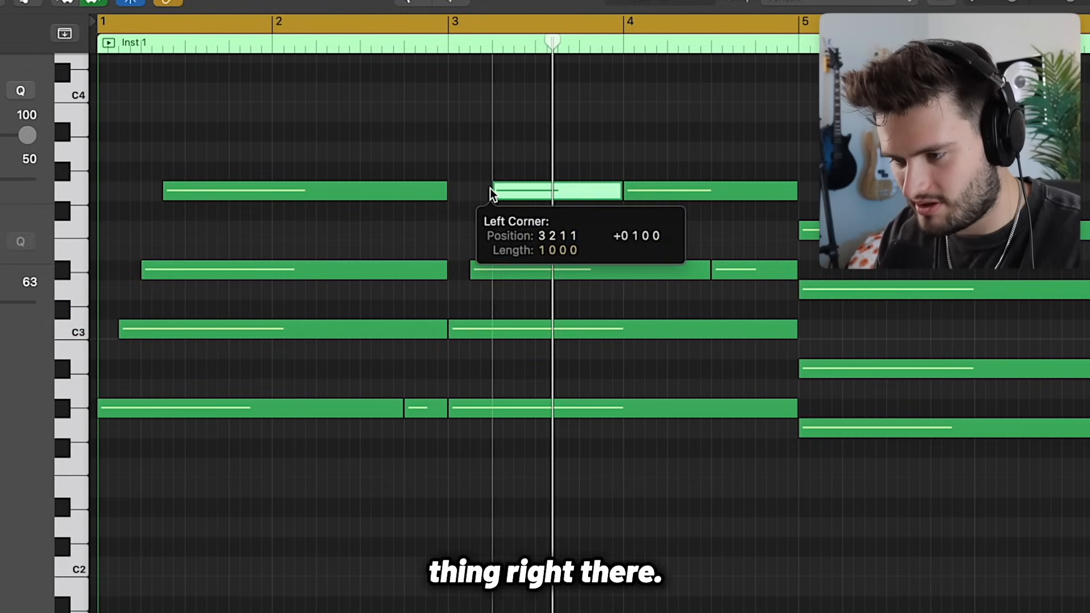
{"action": "key", "text": "space"}
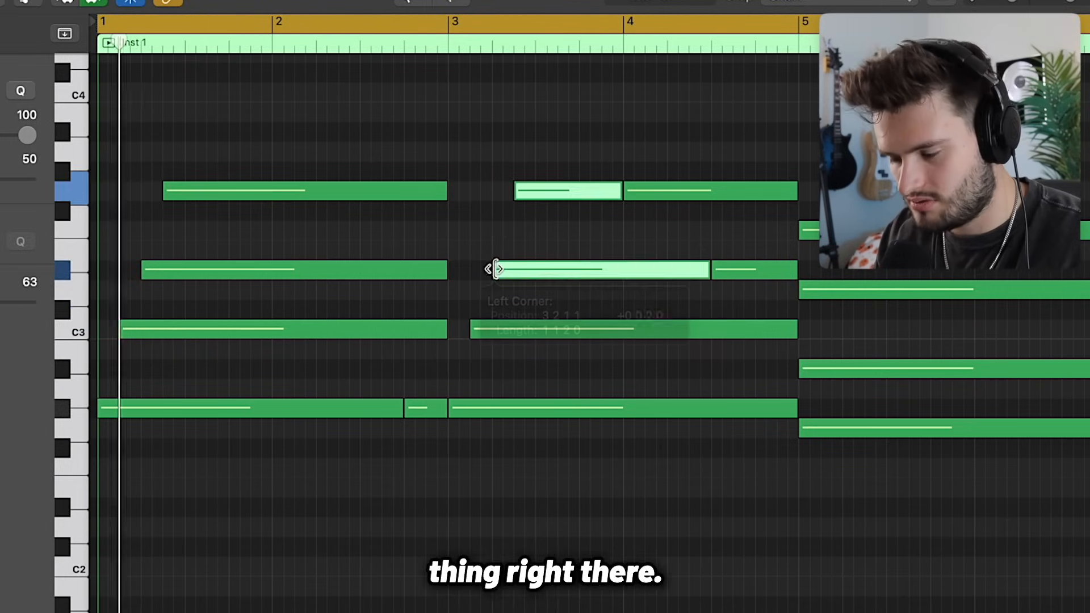
{"action": "left_click", "coordinate": [510, 228]}
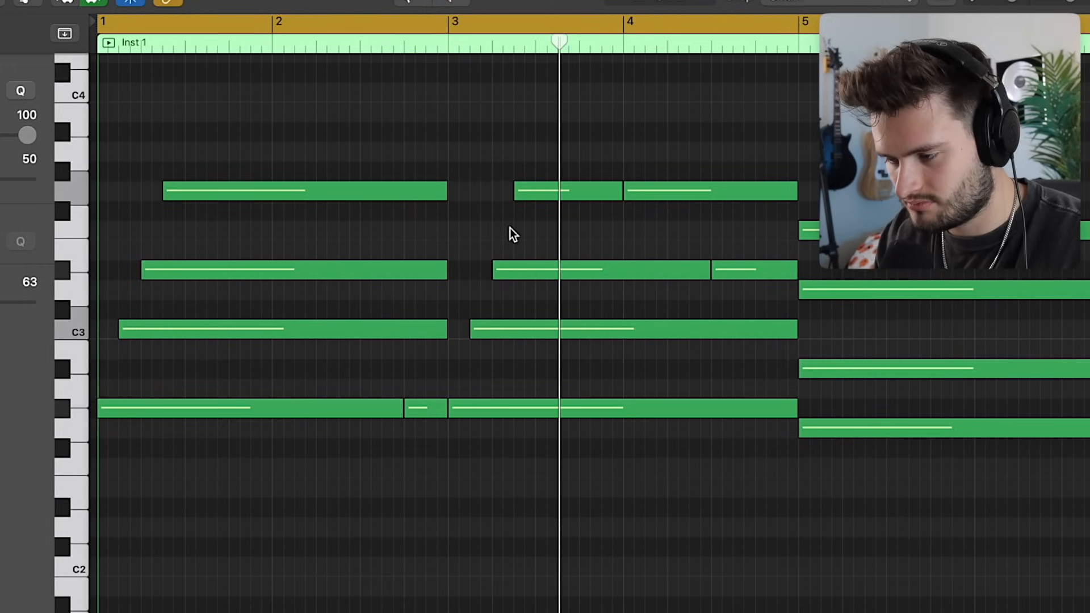
{"action": "scroll", "coordinate": [507, 226], "scroll_direction": "down", "scroll_amount": 5}
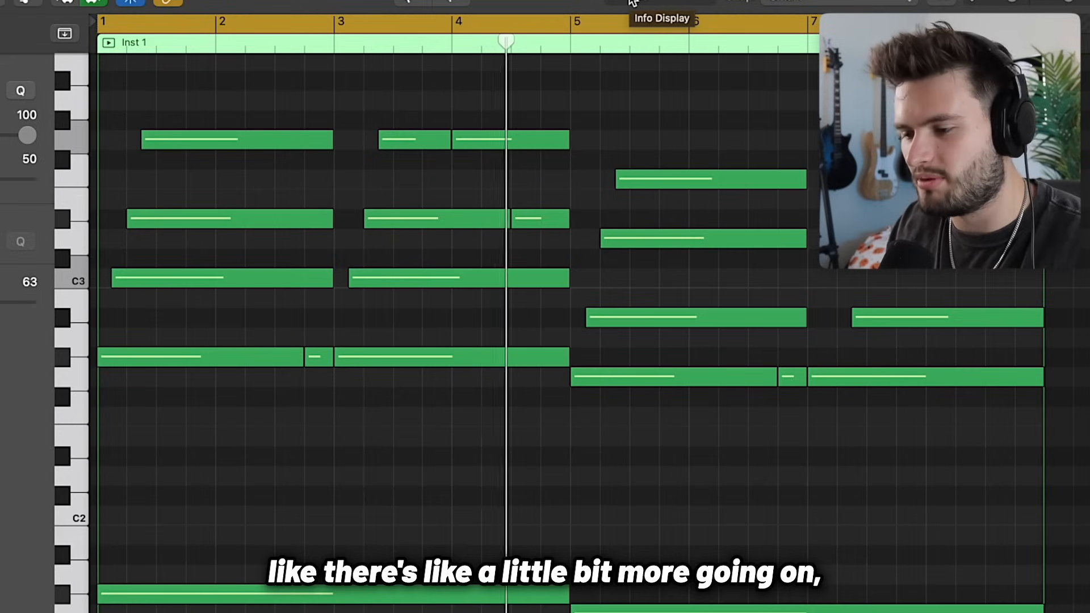
{"action": "key", "text": "super+a"}
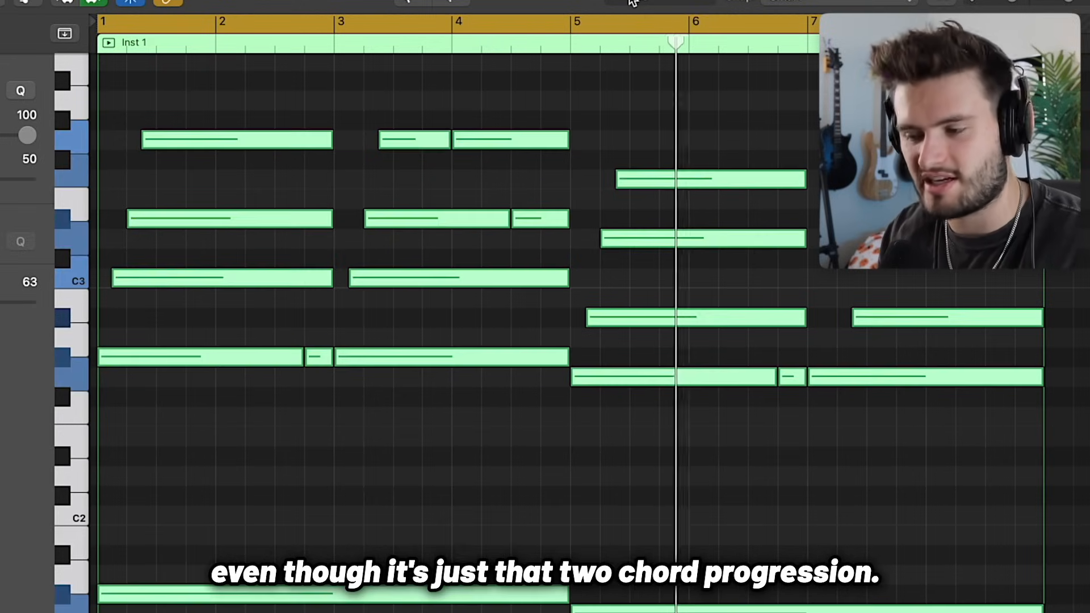
{"action": "left_click", "coordinate": [632, 101]}
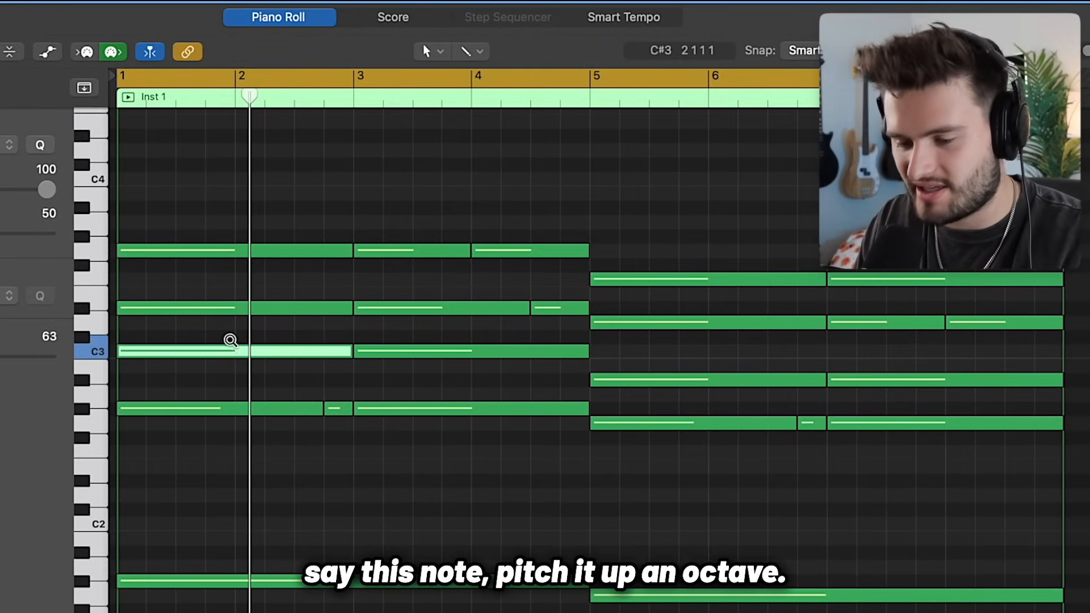
Try chord inversions by raising individual notes an octave, such as C3 to C4 and A#2 to A#3
{"action": "key", "text": "shift+alt+Up"}
{"action": "left_click", "coordinate": [442, 348]}
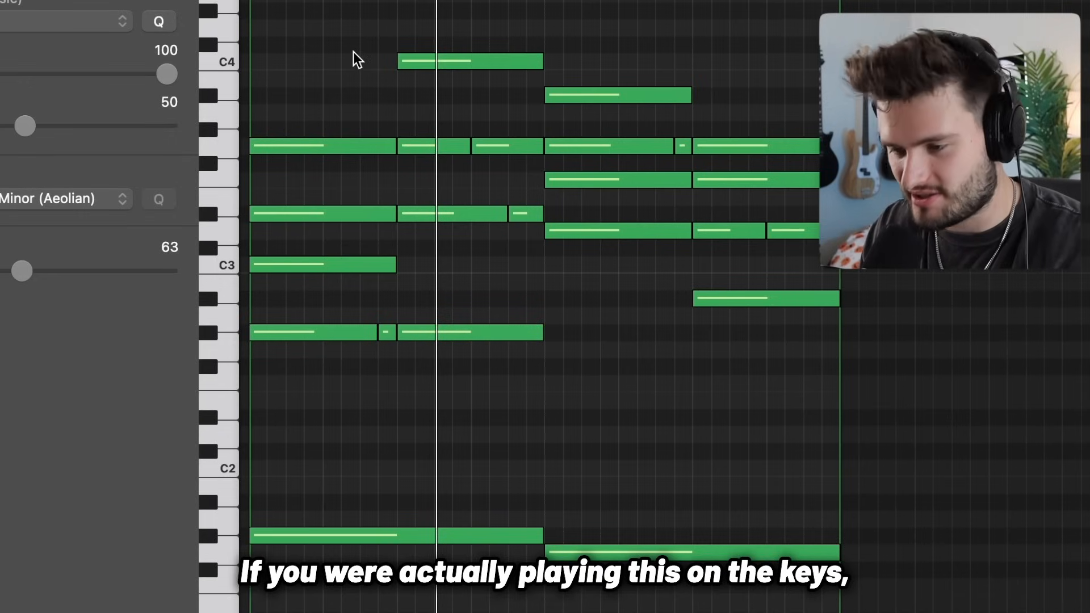
{"action": "left_click", "coordinate": [340, 145]}
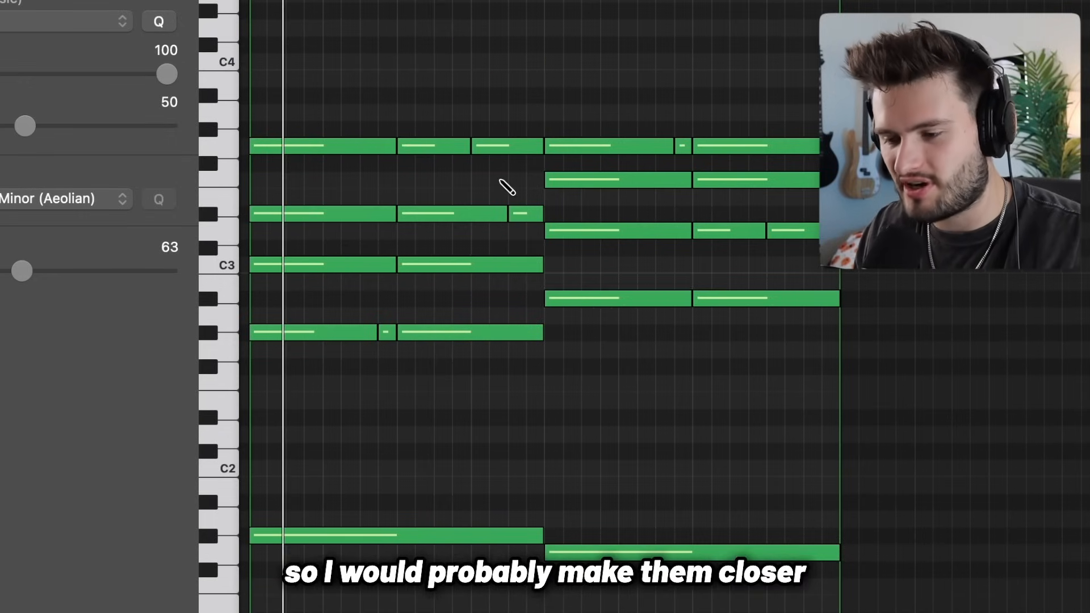
{"action": "key", "text": "super+z"}
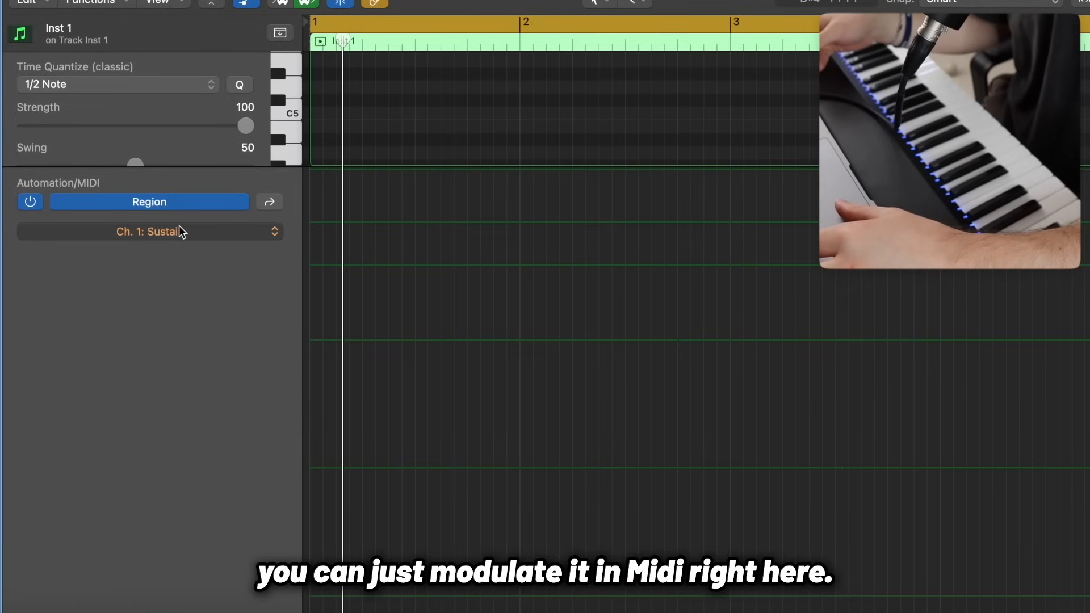
Display the region's Sustain controller data and draw a rise to 127 just after the start of bar 1
{"action": "left_click", "coordinate": [179, 227]}
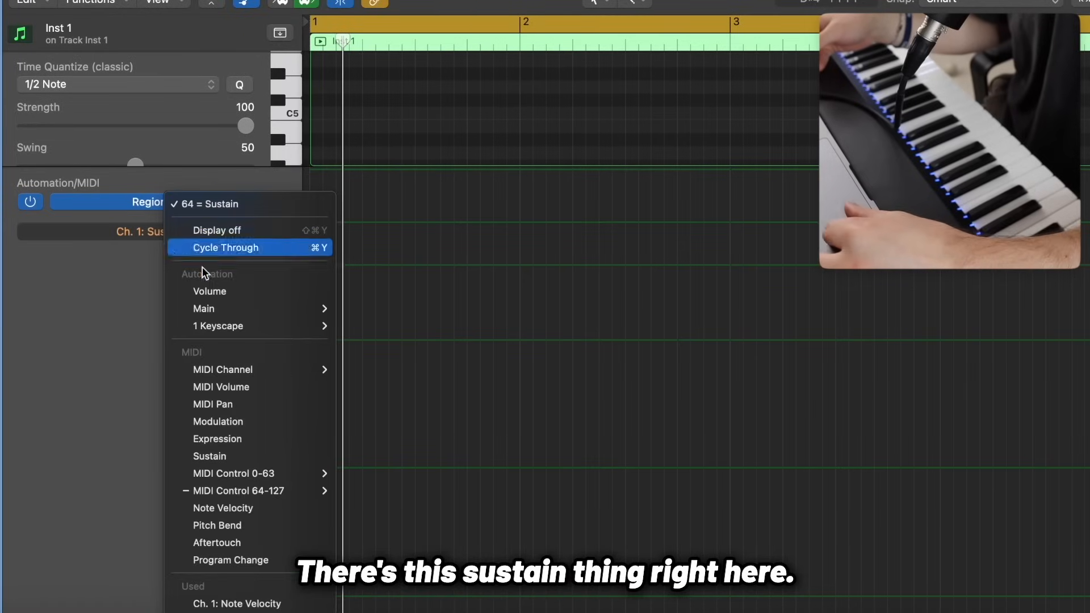
{"action": "left_click", "coordinate": [218, 457]}
{"action": "left_click_drag", "start_coordinate": [345, 192], "coordinate": [310, 434]}
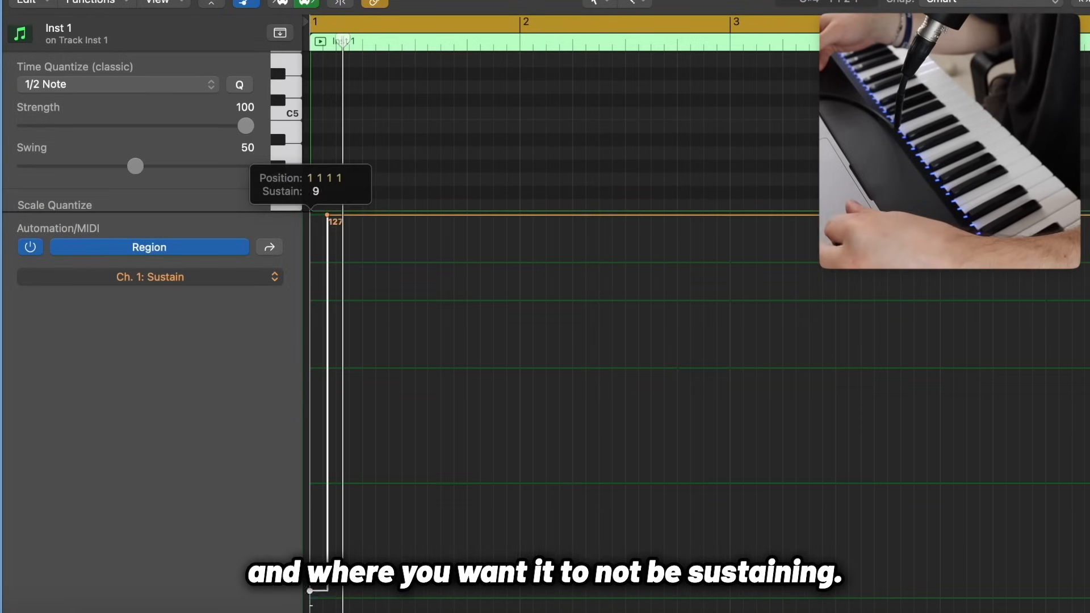
Drop the sustain to 0 at the chord change at bar 5 and return it to 127 shortly after
{"action": "scroll", "coordinate": [423, 160], "scroll_direction": "down", "scroll_amount": 5}
{"action": "scroll", "coordinate": [423, 161], "scroll_direction": "down", "scroll_amount": 3}
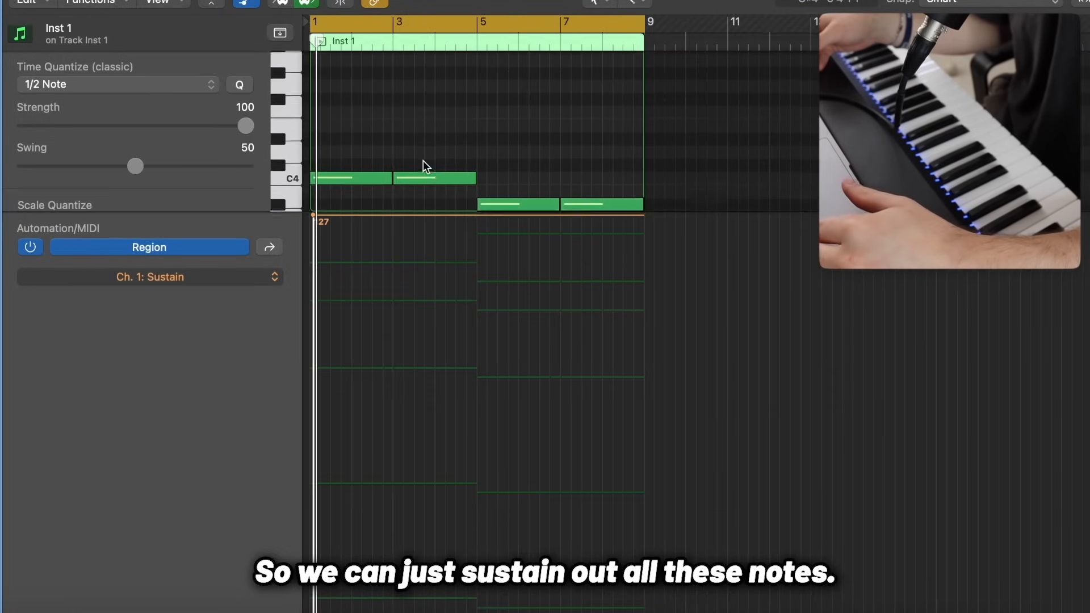
{"action": "scroll", "coordinate": [423, 161], "scroll_direction": "down", "scroll_amount": 1}
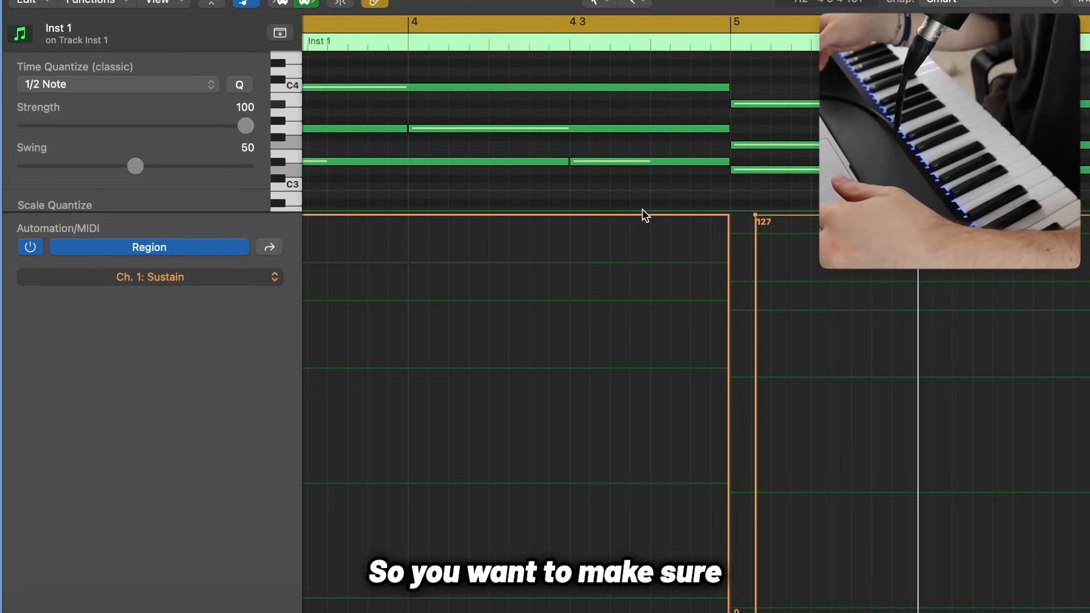
Move the sustain drop past the bar 5 chord change and play back the transition
{"action": "key", "text": "space"}
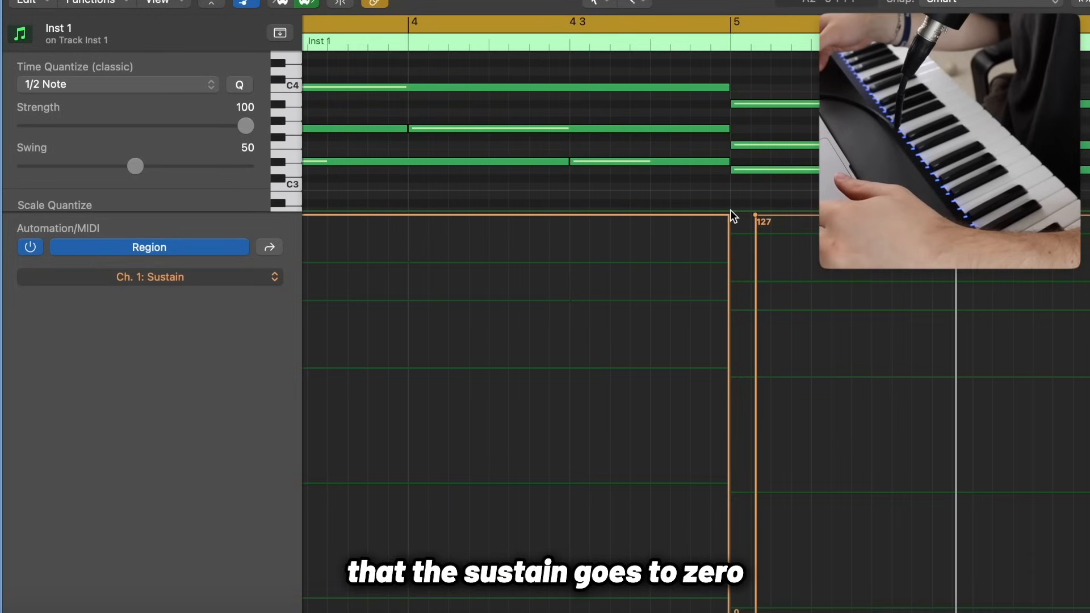
{"action": "key", "text": "super+Right"}
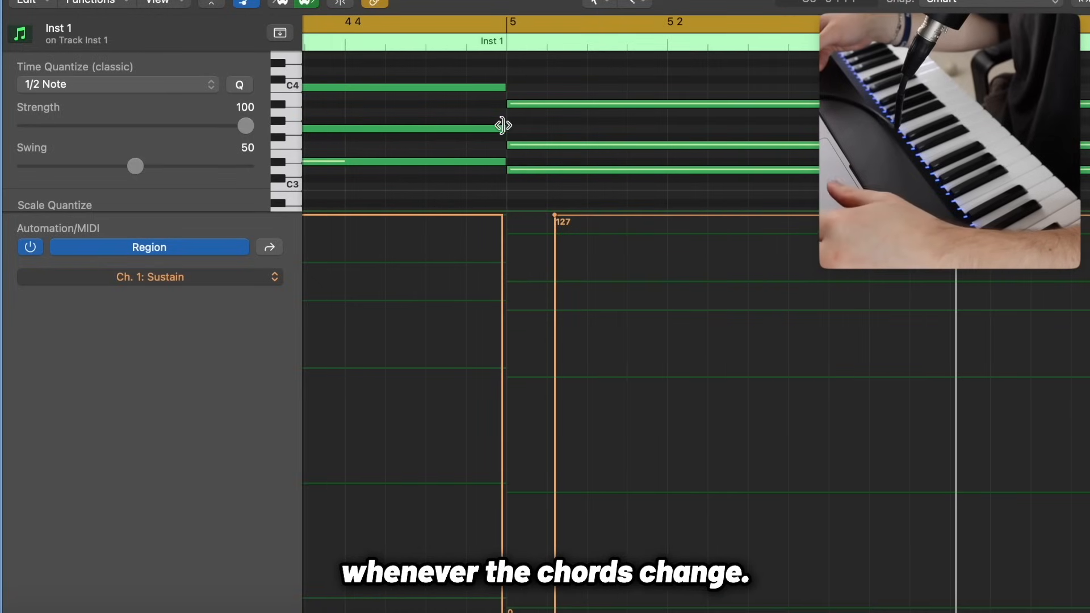
{"action": "left_click_drag", "start_coordinate": [501, 229], "coordinate": [827, 228]}
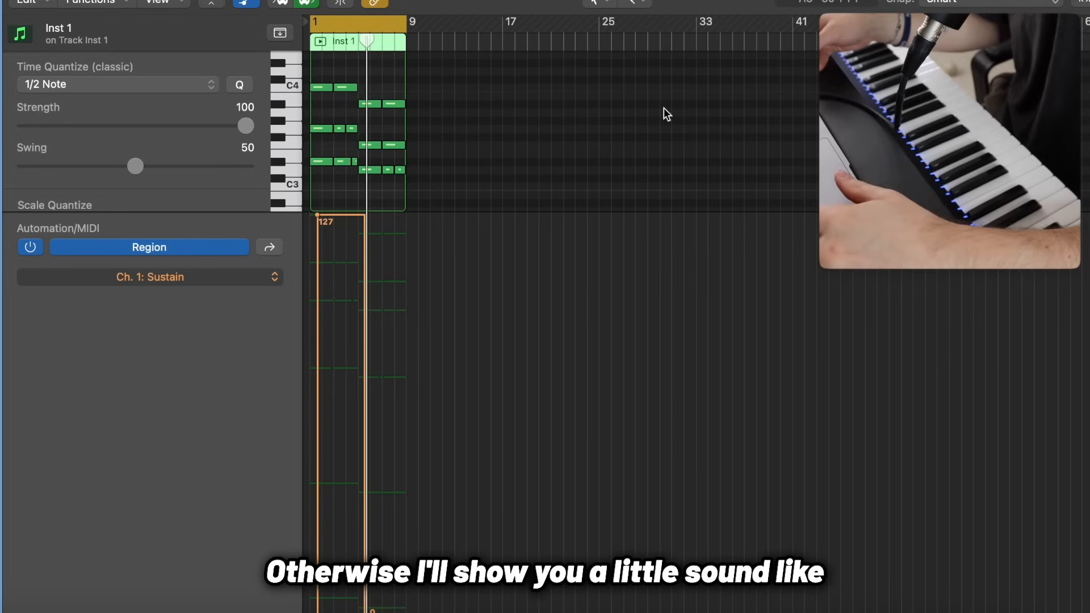
{"action": "key", "text": "space"}
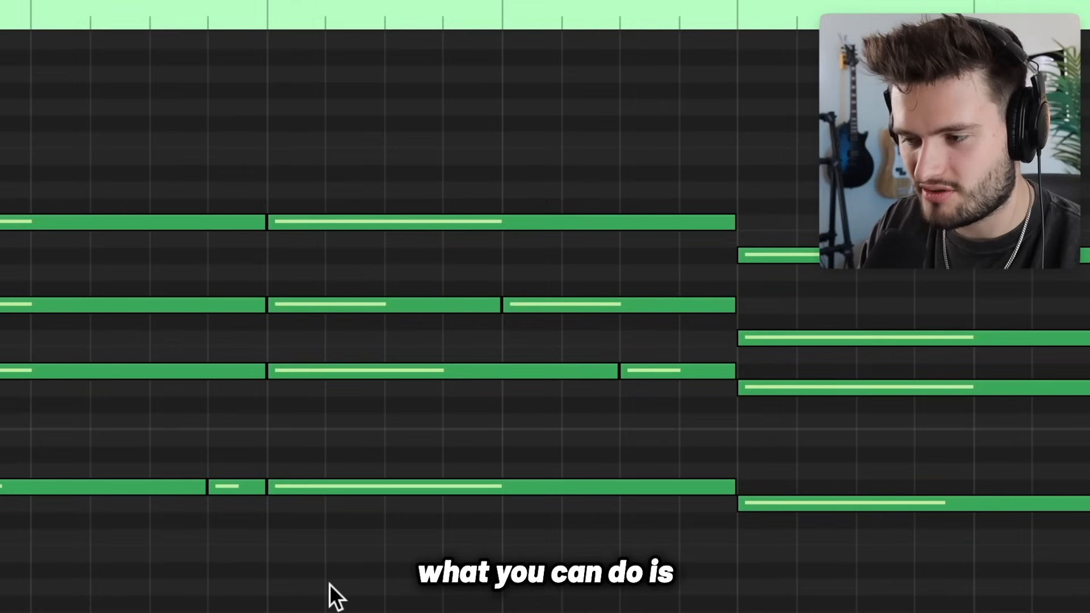
Transpose the four chord notes starting at bar 3 and the three upper notes starting at bar 7 up one octave
{"action": "left_click_drag", "start_coordinate": [329, 584], "coordinate": [305, 104]}
{"action": "key", "text": "alt+shift+Up"}
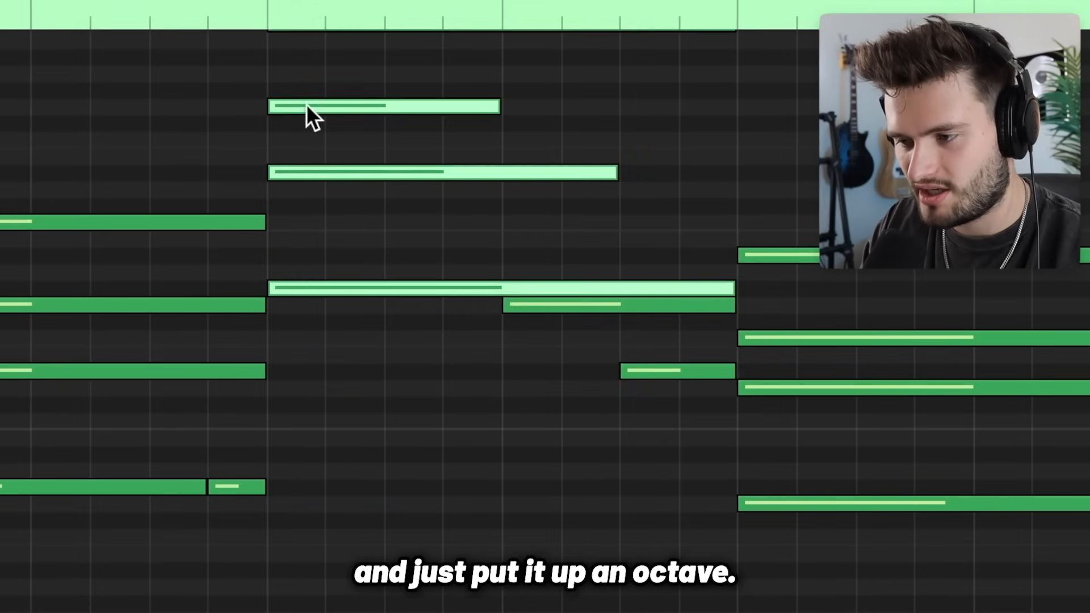
{"action": "scroll", "coordinate": [305, 104], "scroll_direction": "up", "scroll_amount": 3}
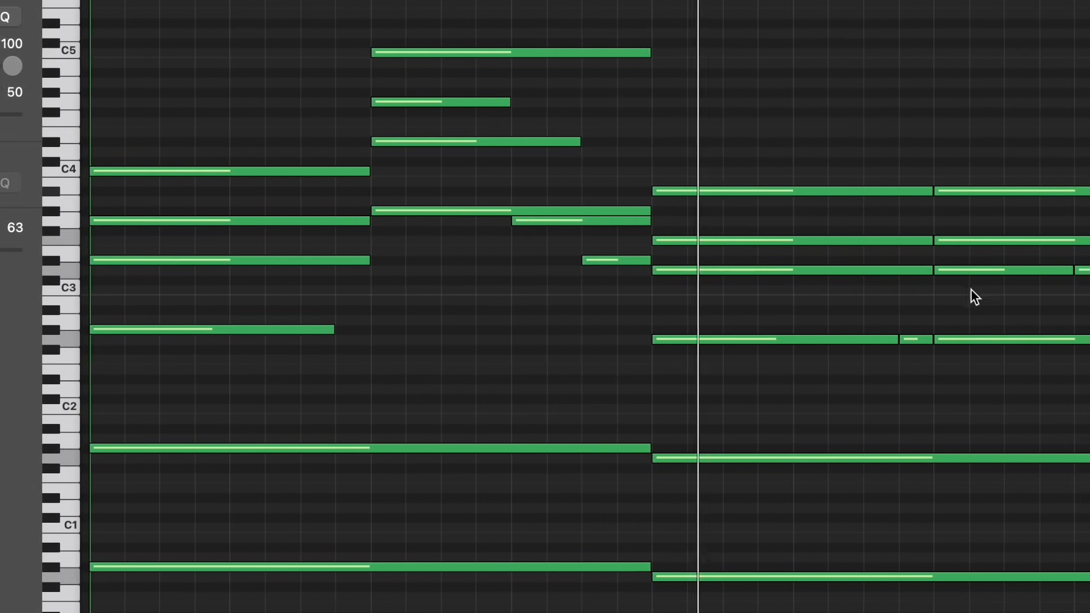
{"action": "left_click_drag", "start_coordinate": [971, 288], "coordinate": [963, 152]}
{"action": "key", "text": "alt+shift+Up"}
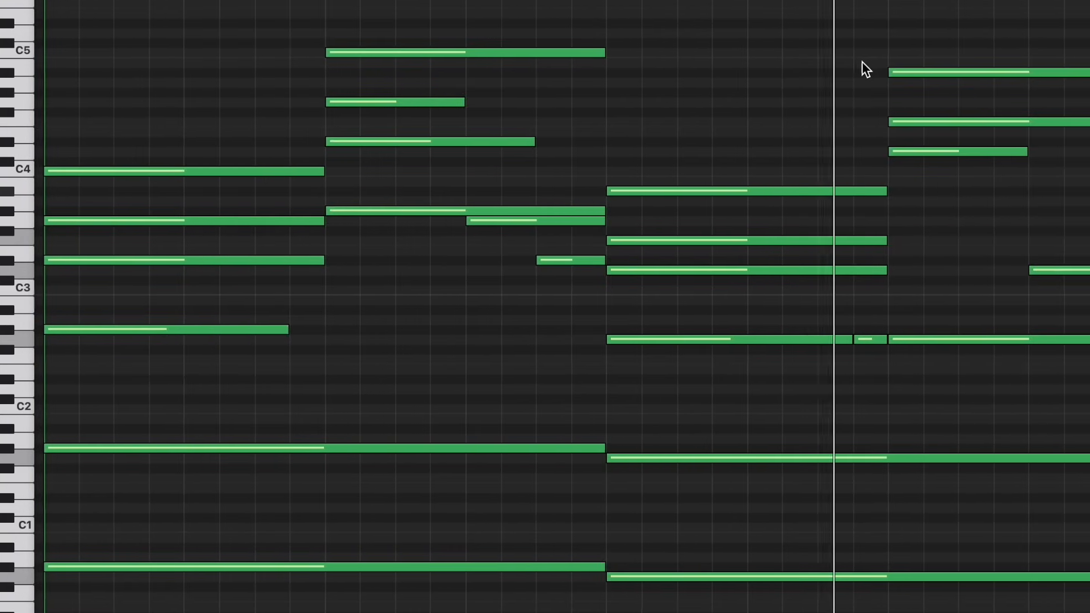
Lower the top notes of the chords at bars 3 and 7 by one octave to C4 and A#3
{"action": "left_click", "coordinate": [950, 72]}
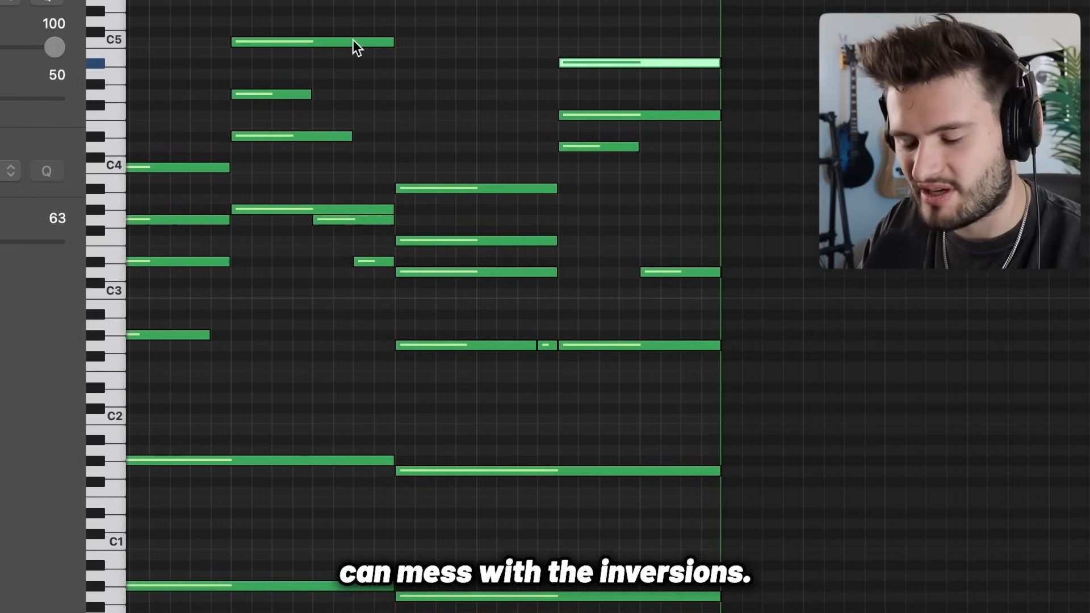
{"action": "mouse_move", "coordinate": [352, 40]}
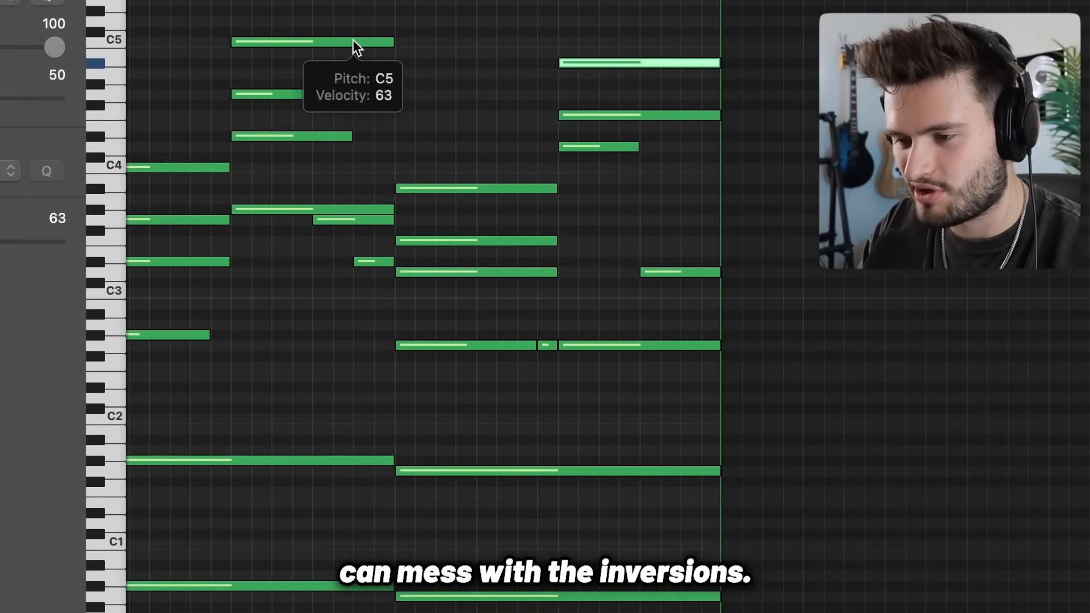
{"action": "mouse_move", "coordinate": [245, 9]}
{"action": "left_mouse_down"}
{"action": "mouse_move", "coordinate": [328, 8]}
{"action": "mouse_move", "coordinate": [630, 70]}
{"action": "left_mouse_up"}
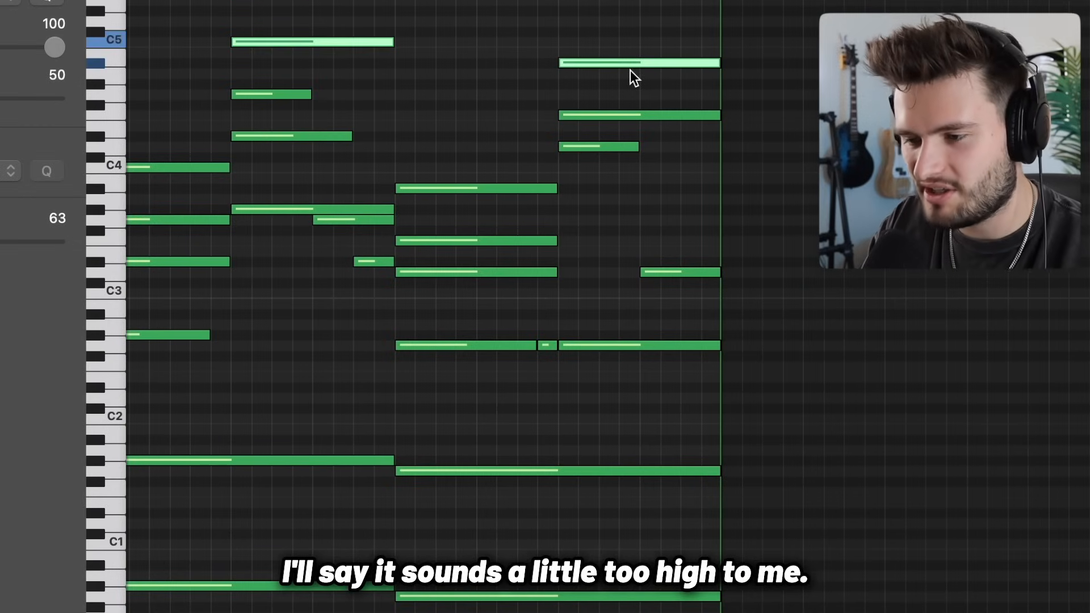
{"action": "key", "text": "alt+shift+Down"}
{"action": "key", "text": "alt+shift+Up"}
{"action": "key", "text": "alt+shift+Down"}
{"action": "key", "text": "alt+shift+Up"}
{"action": "key", "text": "alt+shift+Down"}
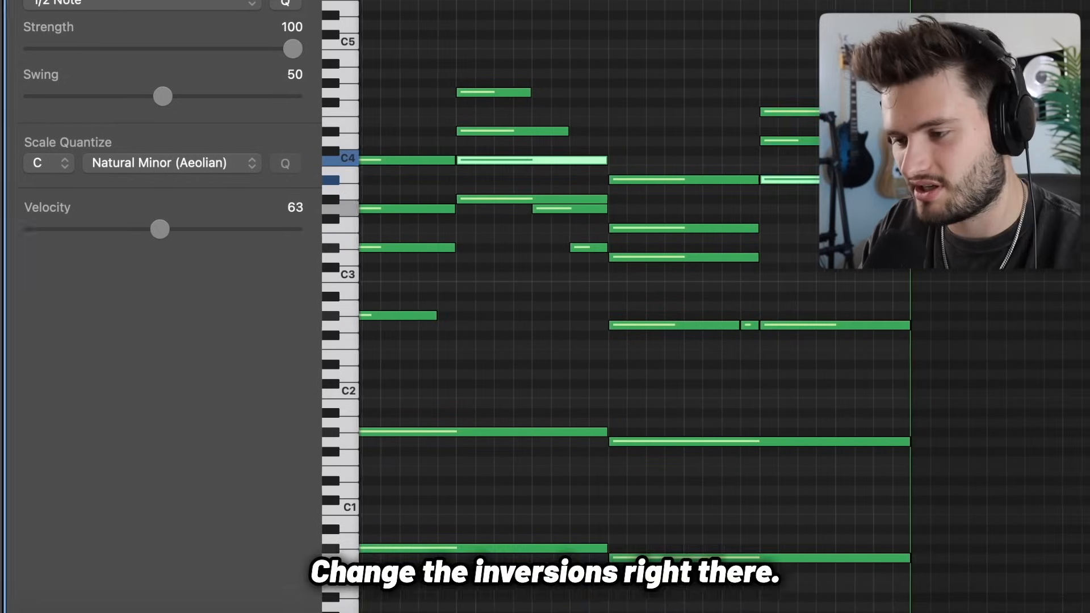
Play back the progression with the new inversions at bars 3 and 7
{"action": "key", "text": "space"}
{"action": "left_click", "coordinate": [804, 40]}
{"action": "key", "text": "super+Right"}
{"action": "key", "text": "super+Right"}
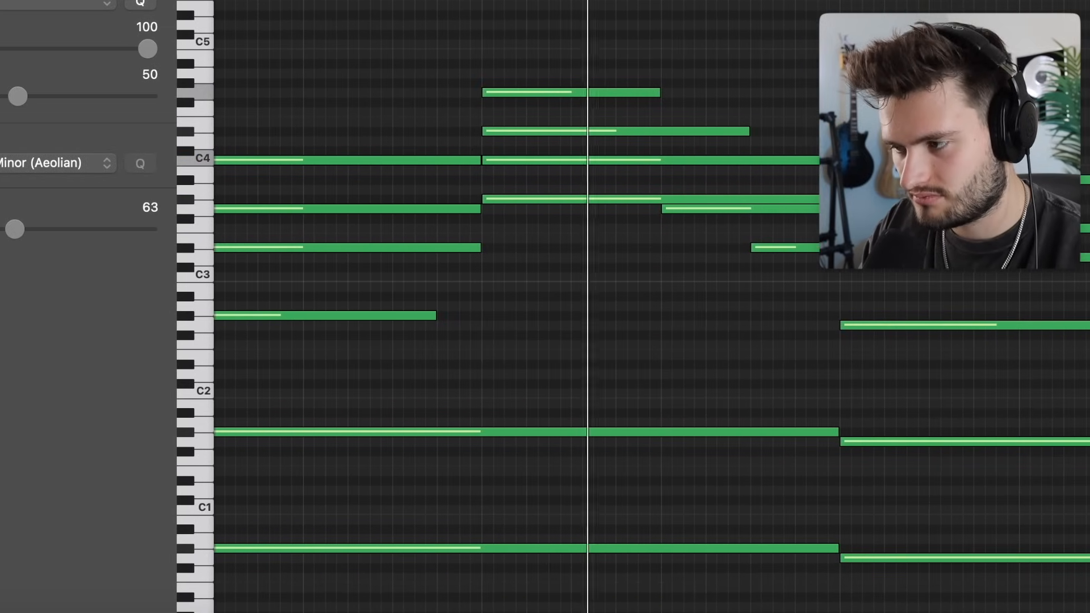
Stagger the bar 3 chord's note starts from low to high: G#3 before the bar, C4, D#4 and G4 progressively later
{"action": "key", "text": "super+Down"}
{"action": "key", "text": "super+Down"}
{"action": "scroll", "coordinate": [815, 52], "scroll_direction": "up", "scroll_amount": 3}
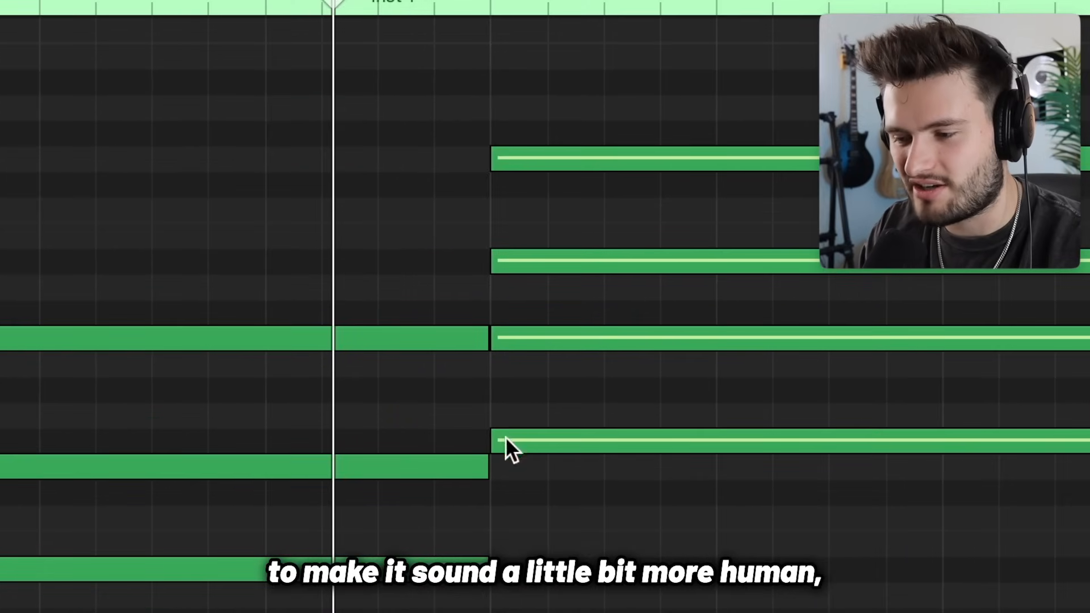
{"action": "left_click_drag", "start_coordinate": [494, 442], "coordinate": [435, 442]}
{"action": "left_click", "coordinate": [501, 340]}
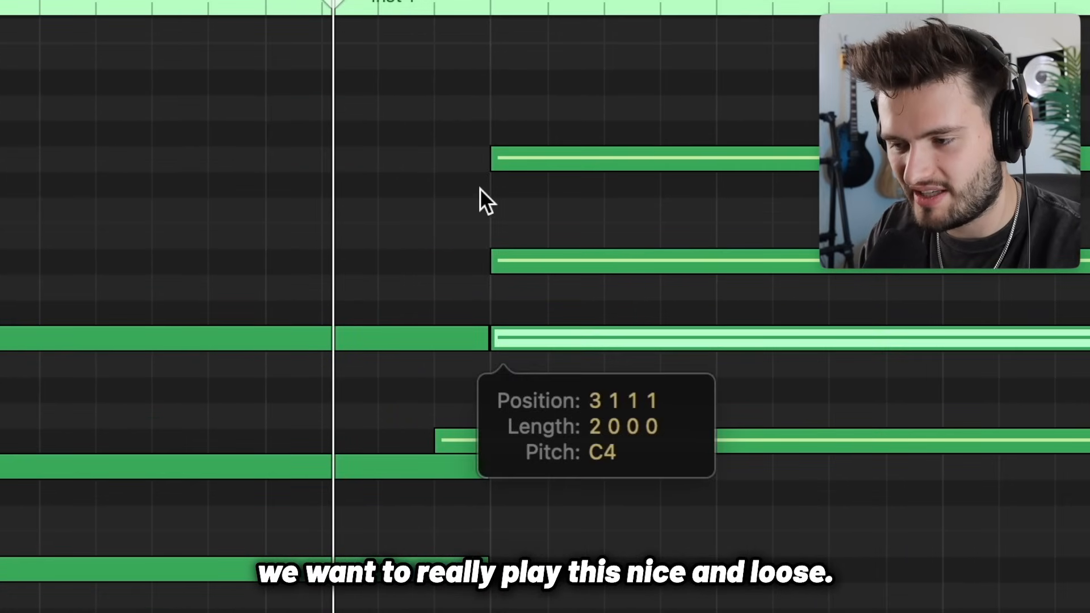
{"action": "left_click_drag", "start_coordinate": [499, 152], "coordinate": [540, 152]}
{"action": "left_click_drag", "start_coordinate": [492, 260], "coordinate": [516, 261]}
{"action": "mouse_move", "coordinate": [503, 339]}
{"action": "left_mouse_down"}
{"action": "mouse_move", "coordinate": [499, 347]}
{"action": "mouse_move", "coordinate": [513, 343]}
{"action": "left_mouse_up"}
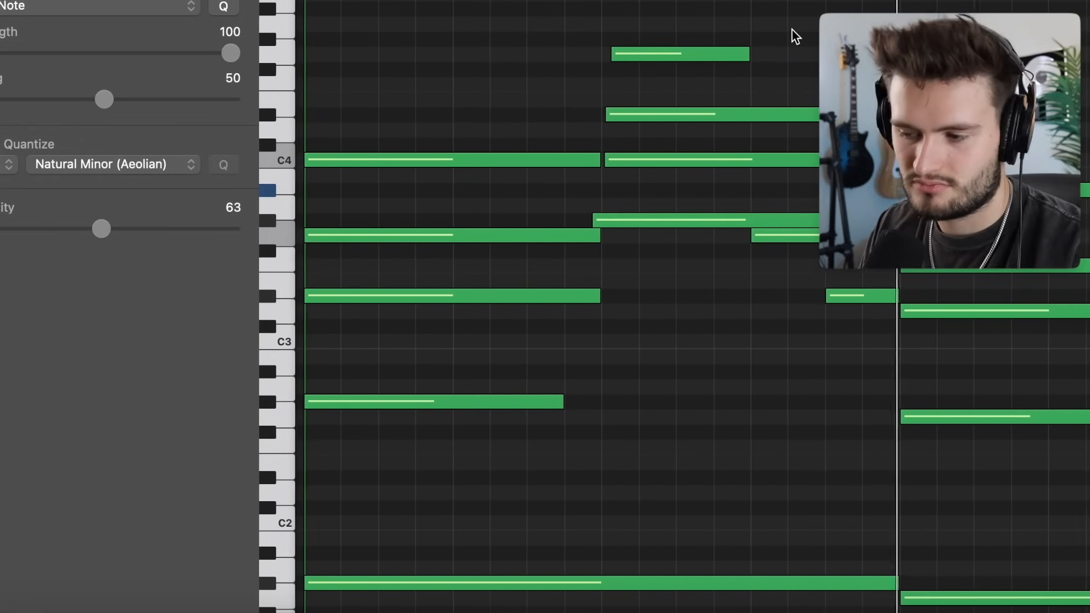
{"action": "scroll", "coordinate": [765, 125], "scroll_direction": "right", "scroll_amount": 10}
{"action": "scroll", "coordinate": [764, 126], "scroll_direction": "down", "scroll_amount": 1}
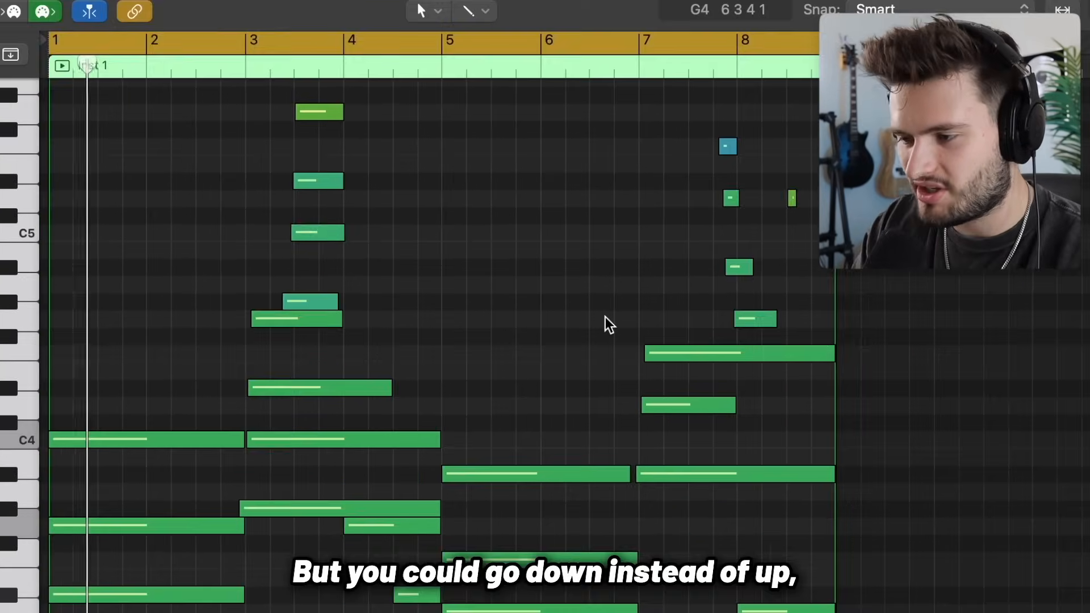
Highlight the backward strum near bar 8, move the four-note high strum from bar 3 to just before bar 4 beat 3, and play it back
{"action": "left_click_drag", "start_coordinate": [649, 100], "coordinate": [810, 338]}
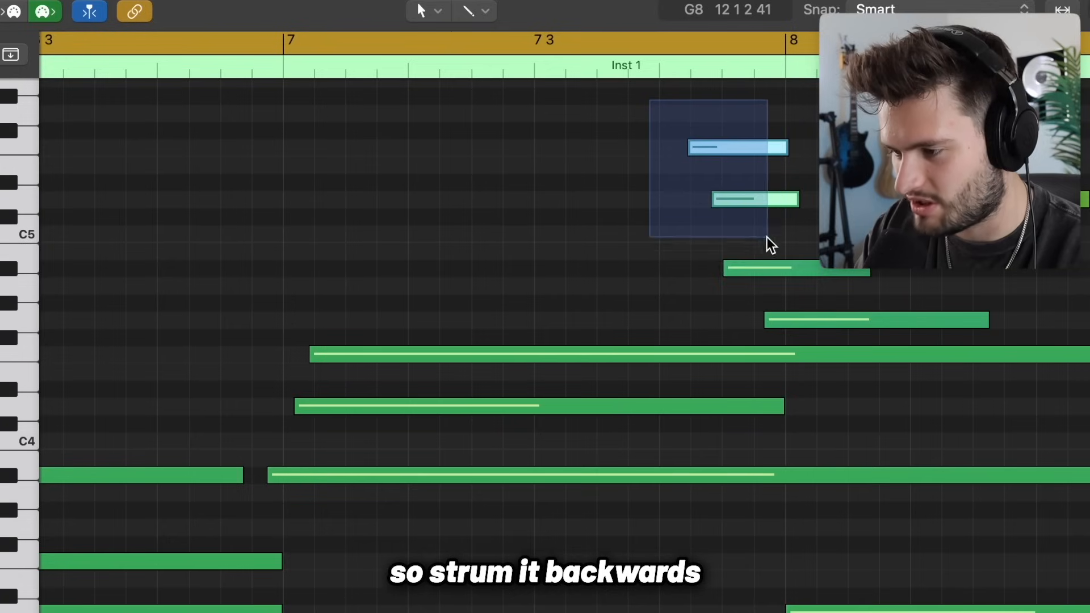
{"action": "left_click", "coordinate": [739, 317]}
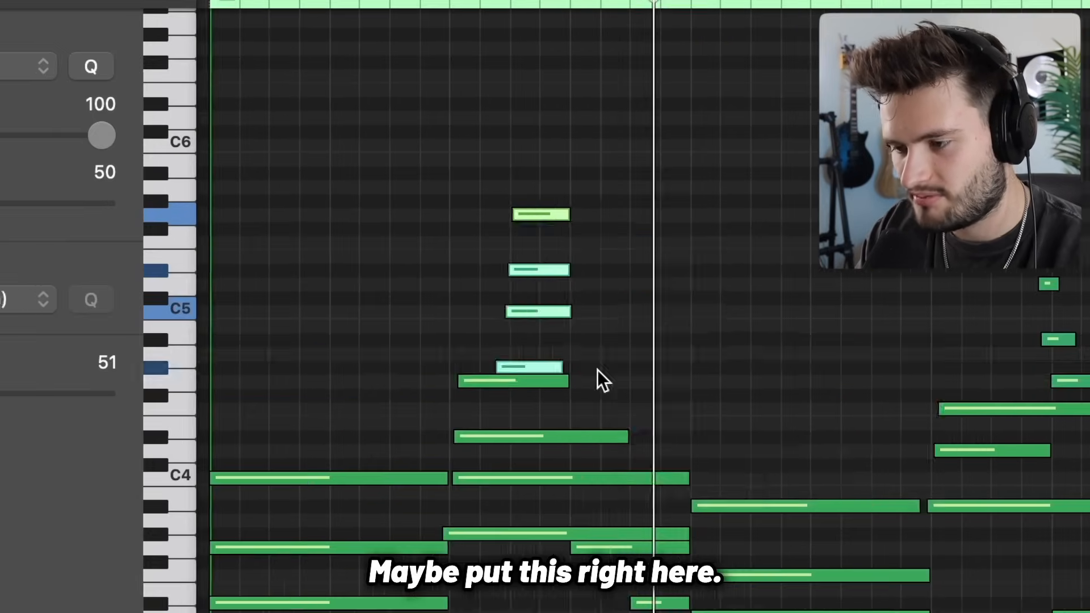
{"action": "left_click_drag", "start_coordinate": [526, 366], "coordinate": [616, 377]}
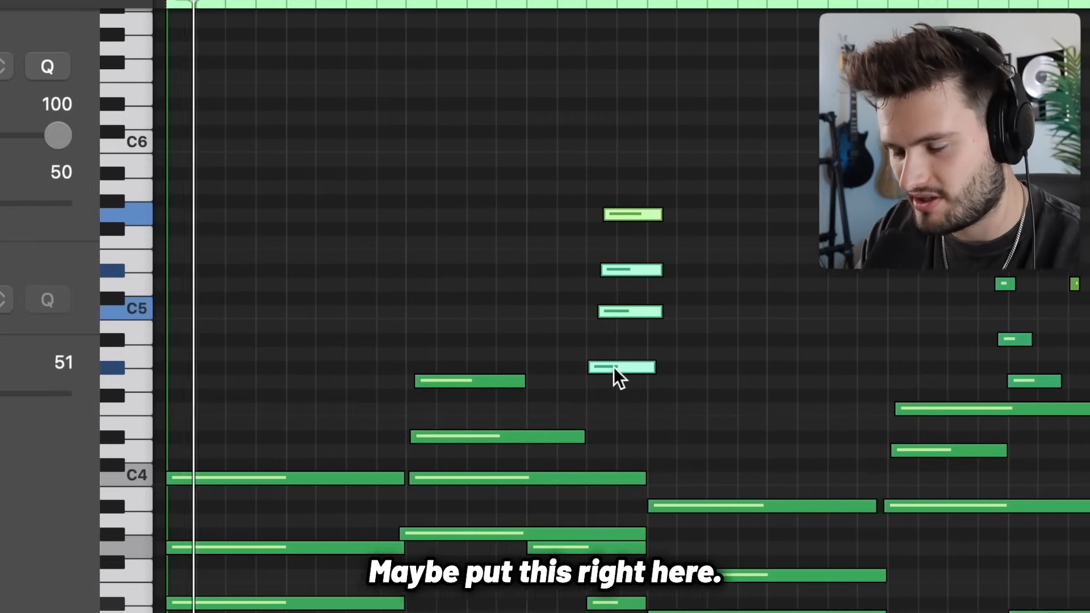
{"action": "key", "text": "super+Right"}
{"action": "key", "text": "super+Right"}
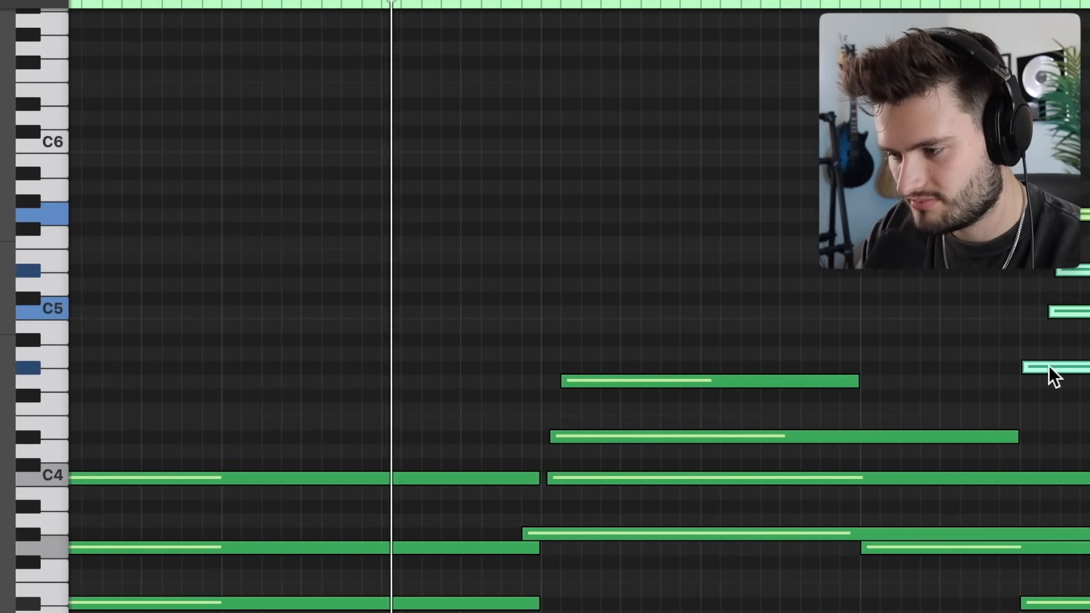
{"action": "left_click_drag", "start_coordinate": [1050, 365], "coordinate": [1011, 365]}
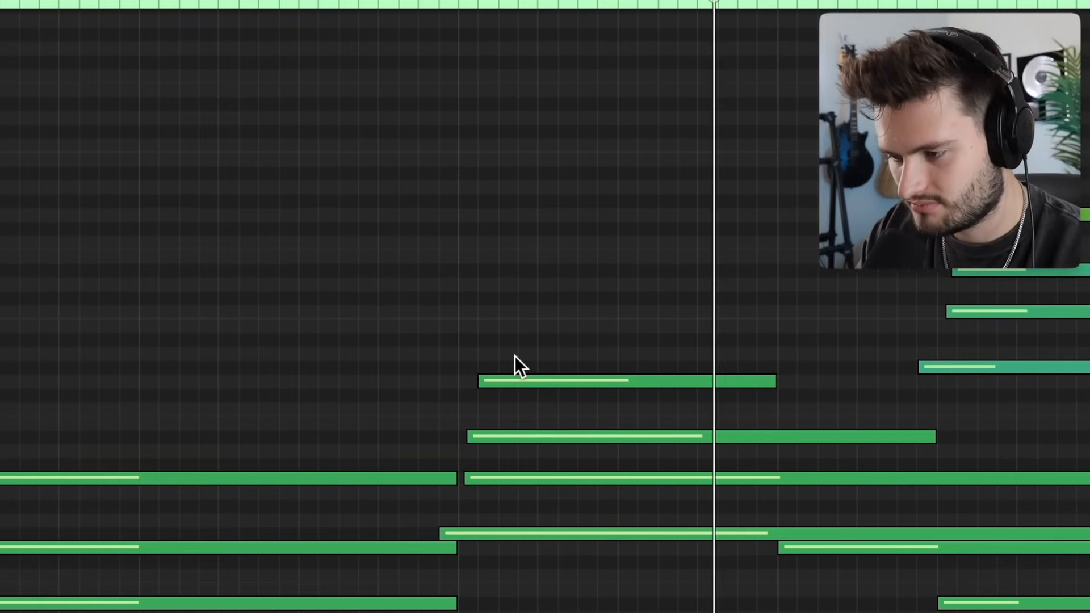
{"action": "key", "text": "super+Left"}
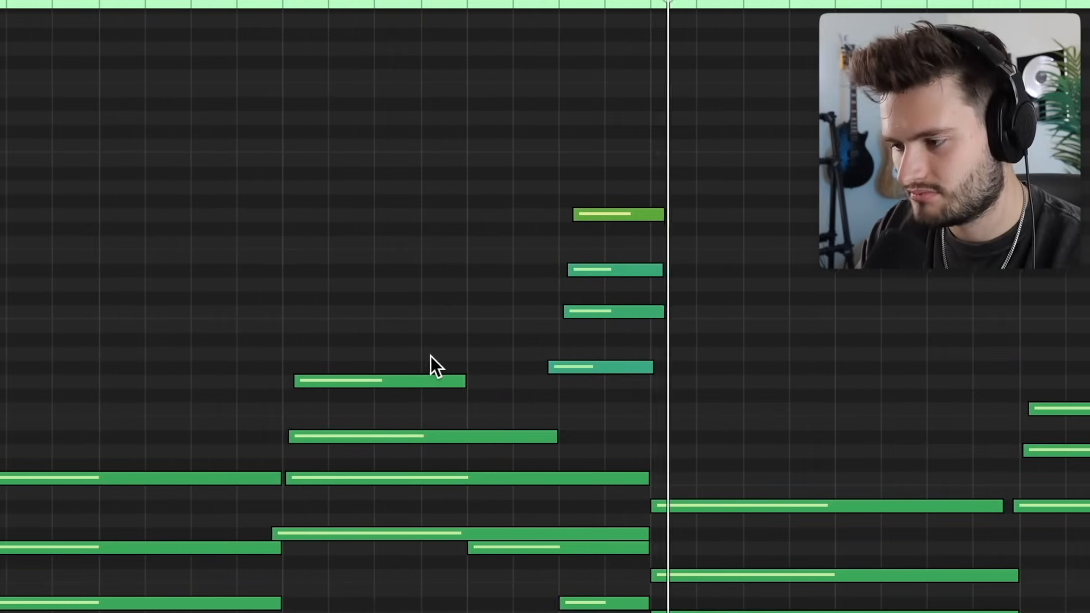
{"action": "key", "text": "super+Left"}
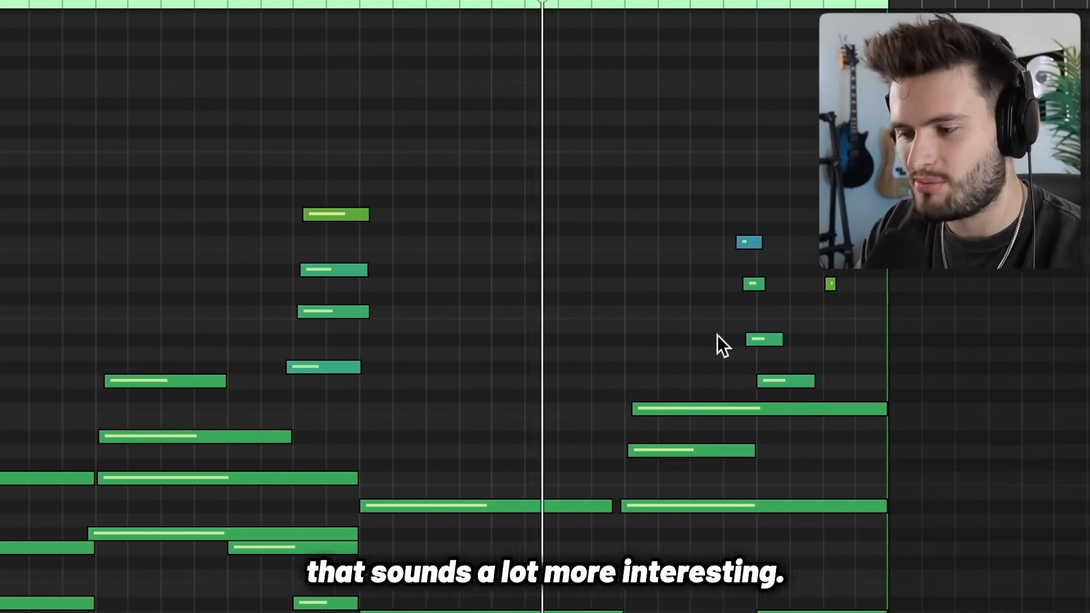
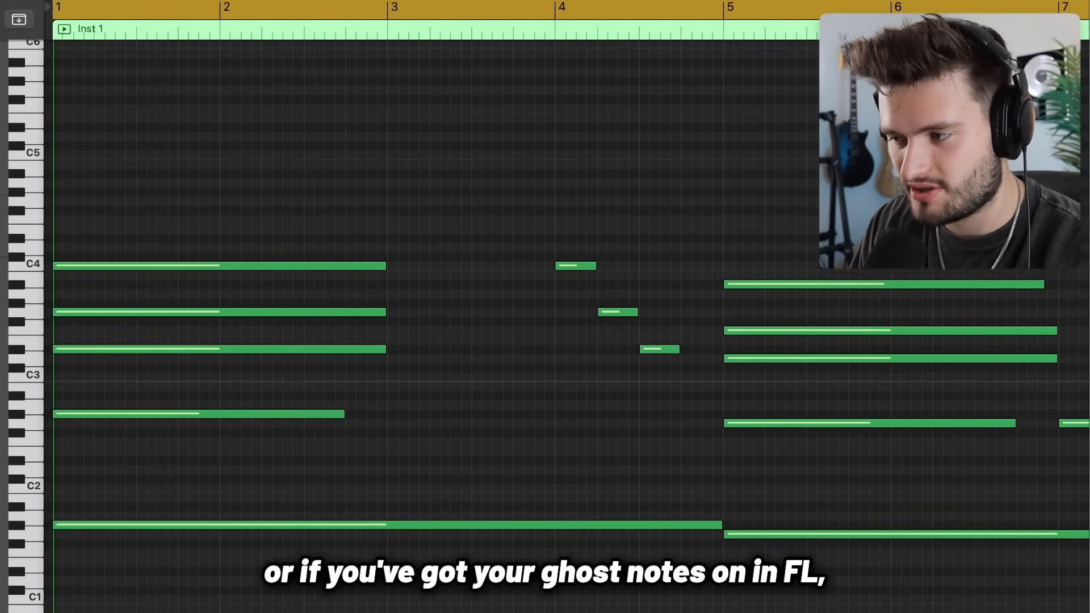
Add faster passing notes: A#3 and a short G#3 leading into bar 5, and short D3 and D#3 notes in bar 8
{"action": "scroll", "coordinate": [737, 143], "scroll_direction": "up", "scroll_amount": 5}
{"action": "scroll", "coordinate": [670, 227], "scroll_direction": "right", "scroll_amount": 3}
{"action": "scroll", "coordinate": [598, 316], "scroll_direction": "up", "scroll_amount": 1}
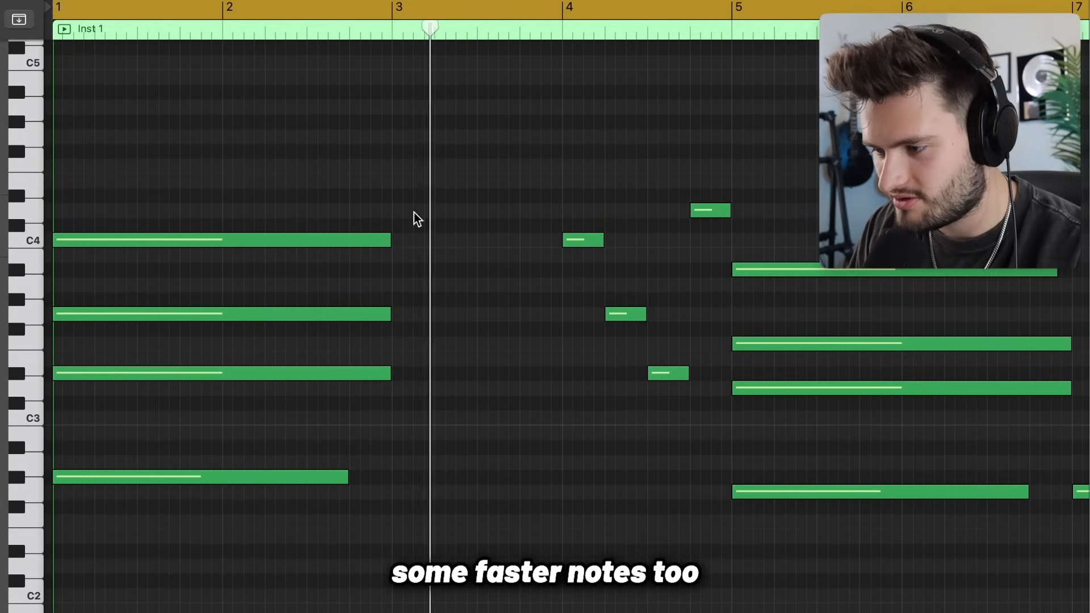
{"action": "left_click_drag", "start_coordinate": [712, 271], "coordinate": [728, 269]}
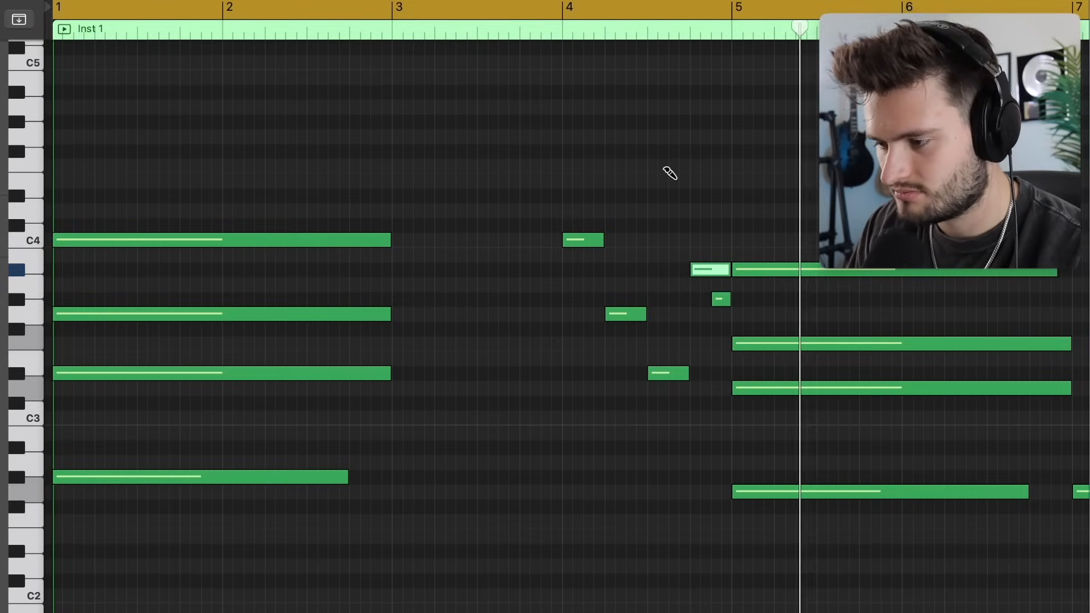
{"action": "left_click", "coordinate": [457, 442]}
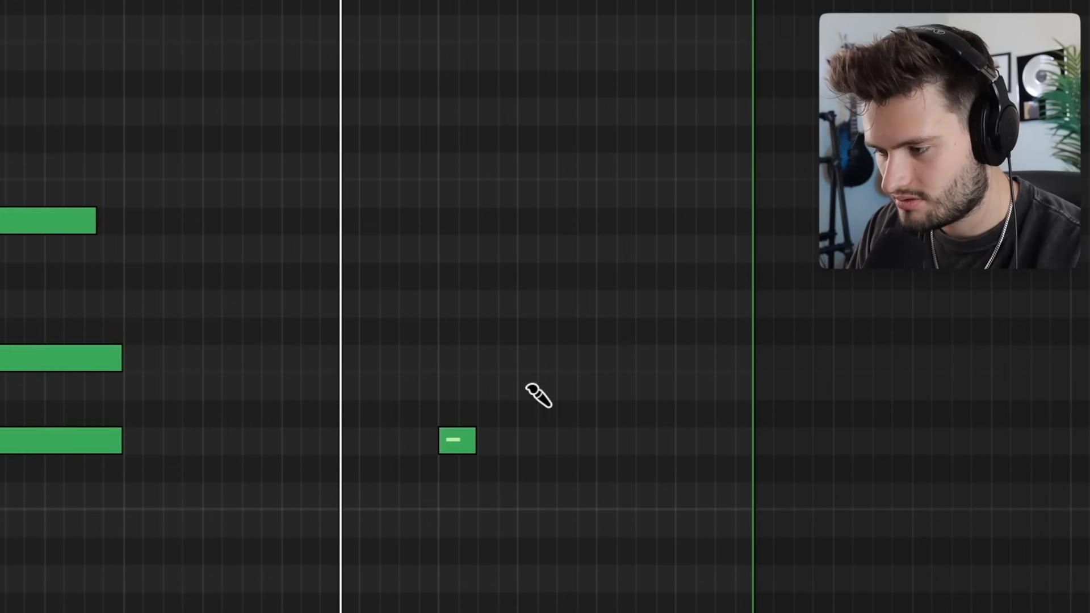
{"action": "left_click", "coordinate": [536, 413]}
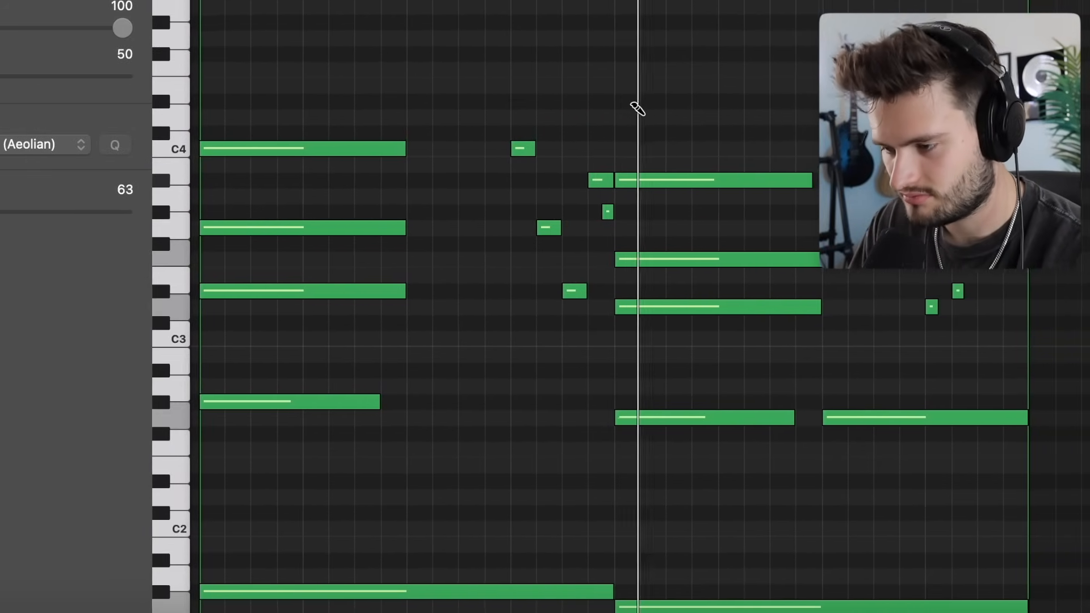
Replace the A#3 and G#3 passing notes leading into bar 5 with short G#3 and G3 notes
{"action": "double_click", "coordinate": [581, 179]}
{"action": "left_click", "coordinate": [582, 211]}
{"action": "double_click", "coordinate": [596, 211]}
{"action": "left_click", "coordinate": [597, 229]}
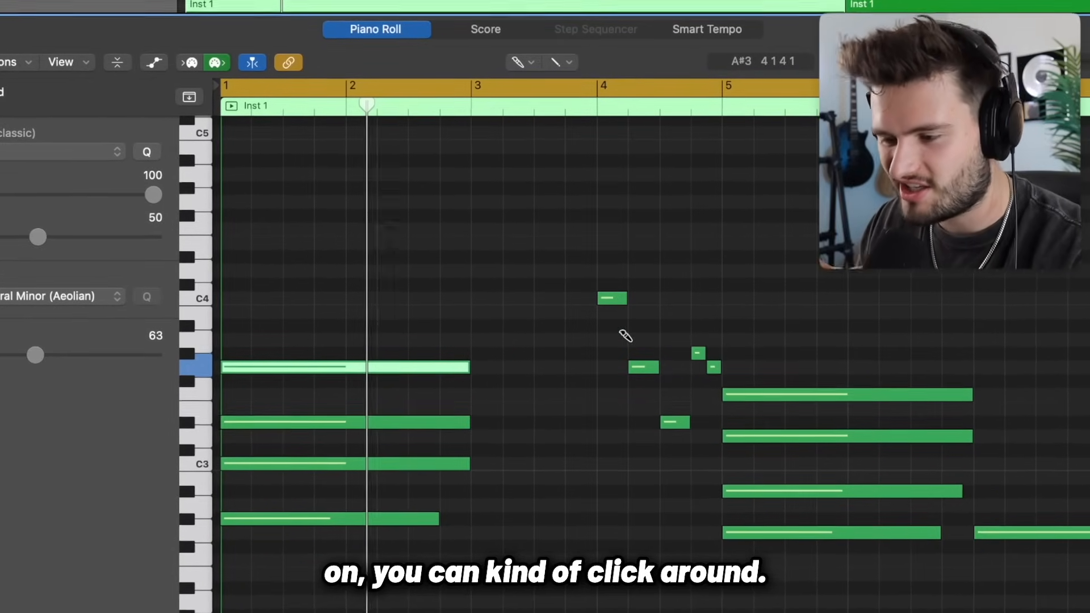
Switch to the Pointer tool and highlight the four notes of the bar 1 chord
{"action": "left_click", "coordinate": [521, 58]}
{"action": "left_click", "coordinate": [526, 78]}
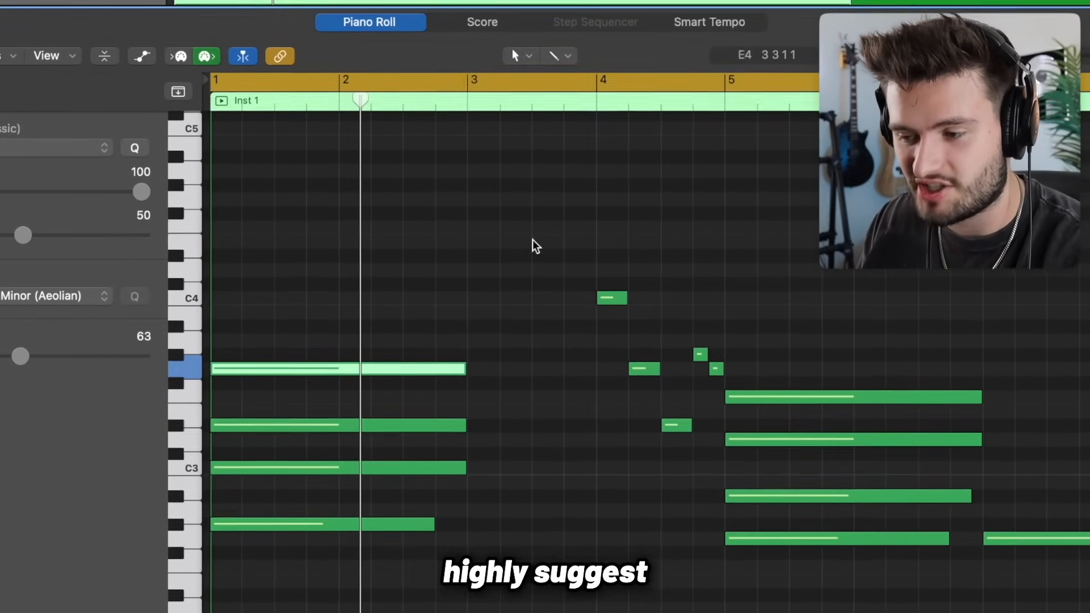
{"action": "left_click_drag", "start_coordinate": [469, 547], "coordinate": [422, 368]}
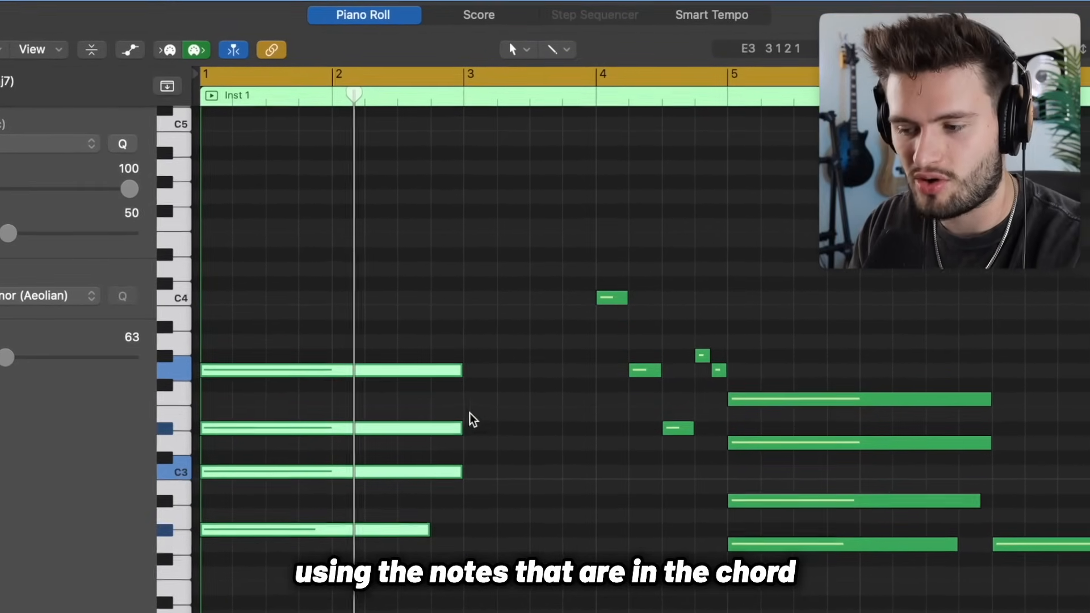
{"action": "left_click", "coordinate": [476, 403]}
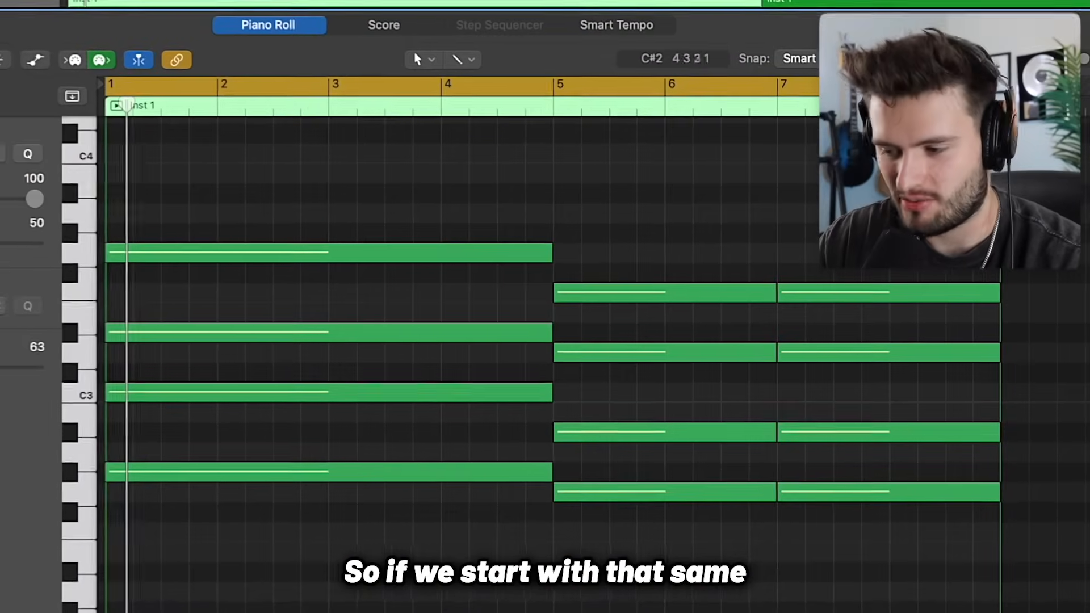
Highlight the two-chord progression and its first chord, and play back the change into bar 5
{"action": "left_click_drag", "start_coordinate": [591, 587], "coordinate": [473, 199]}
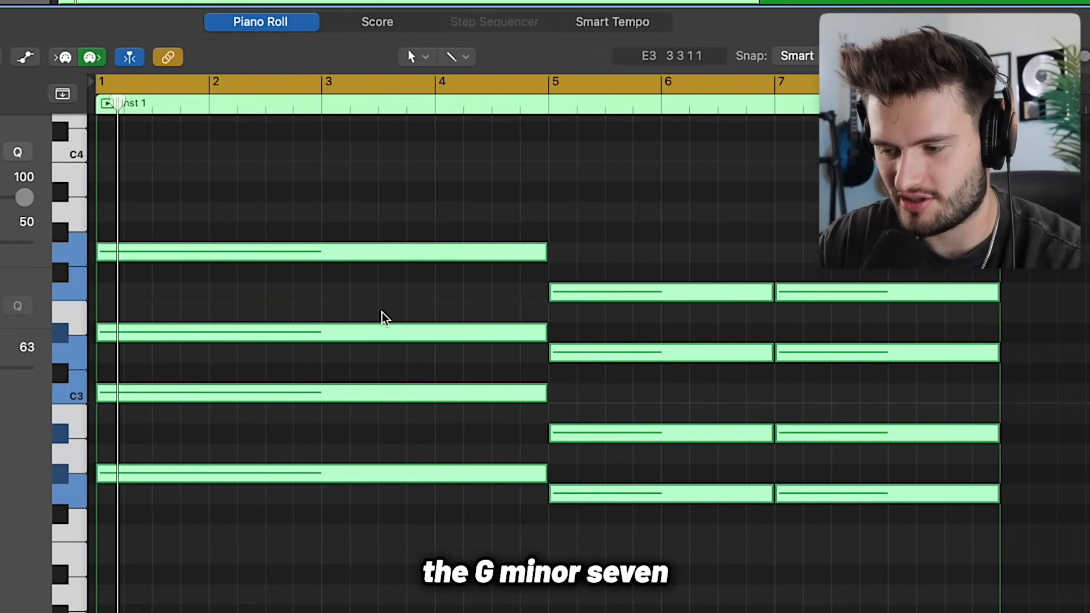
{"action": "left_click", "coordinate": [348, 209]}
{"action": "left_click_drag", "start_coordinate": [302, 187], "coordinate": [377, 478]}
{"action": "left_click", "coordinate": [517, 607]}
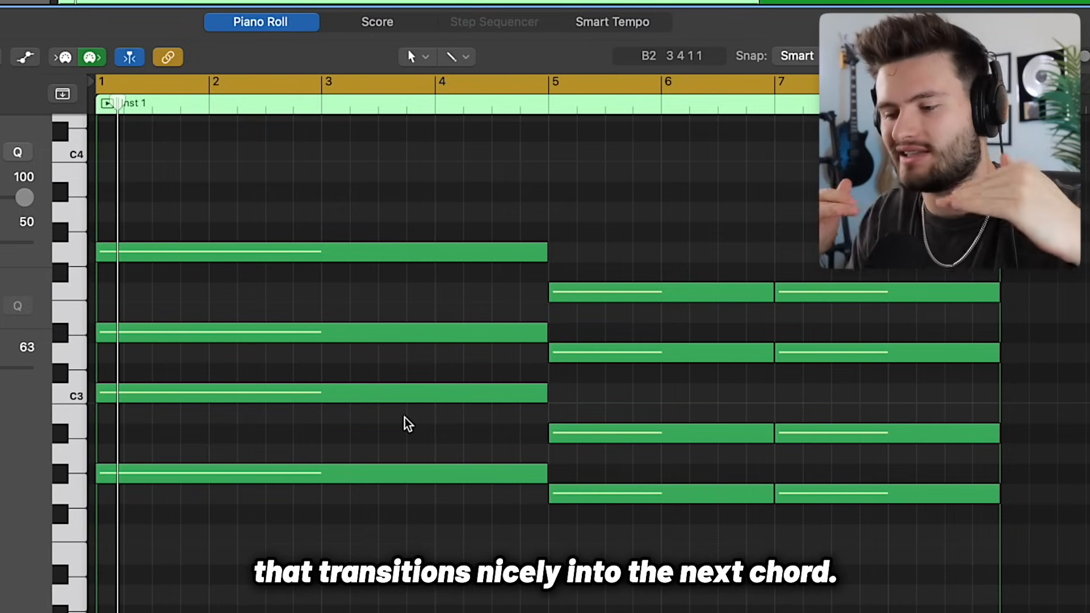
{"action": "key", "text": "space"}
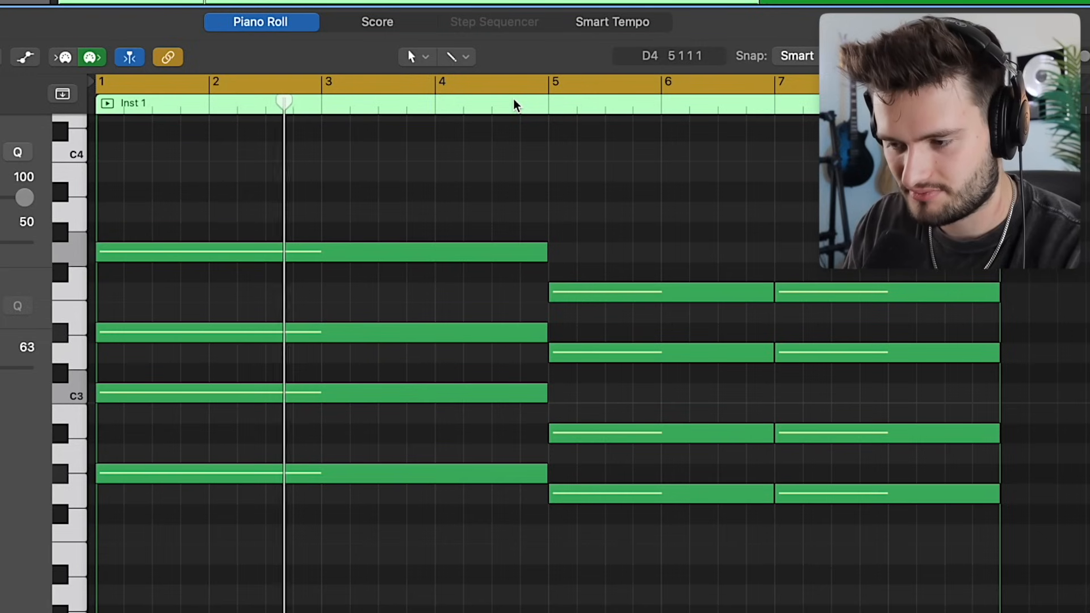
{"action": "left_click", "coordinate": [543, 104]}
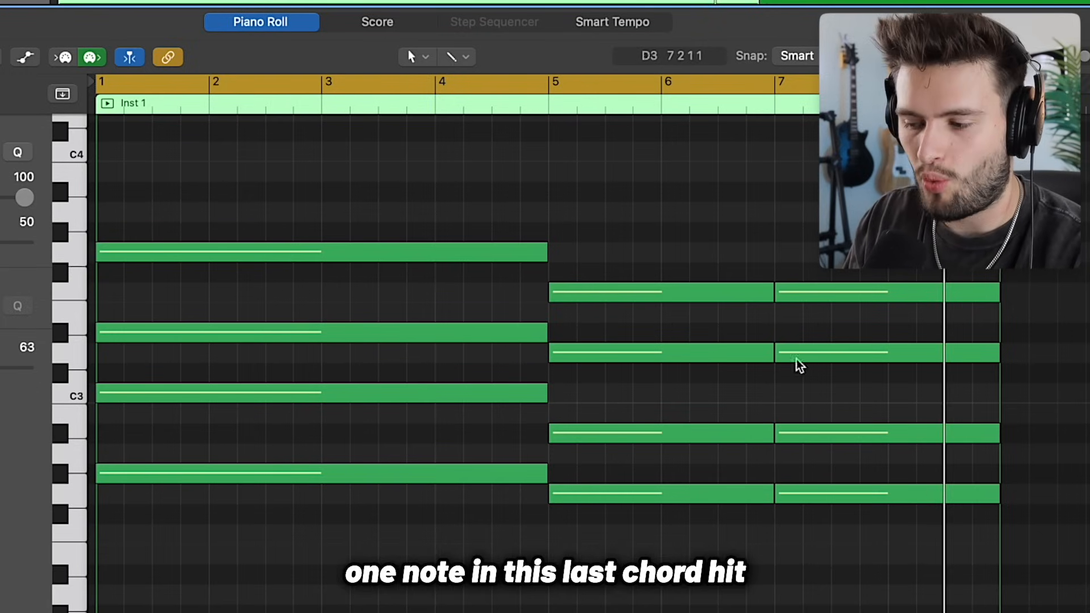
Raise the A#2 note of the repeated chord at bar 7 to B2
{"action": "left_click_drag", "start_coordinate": [822, 267], "coordinate": [838, 597]}
{"action": "left_click", "coordinate": [798, 407]}
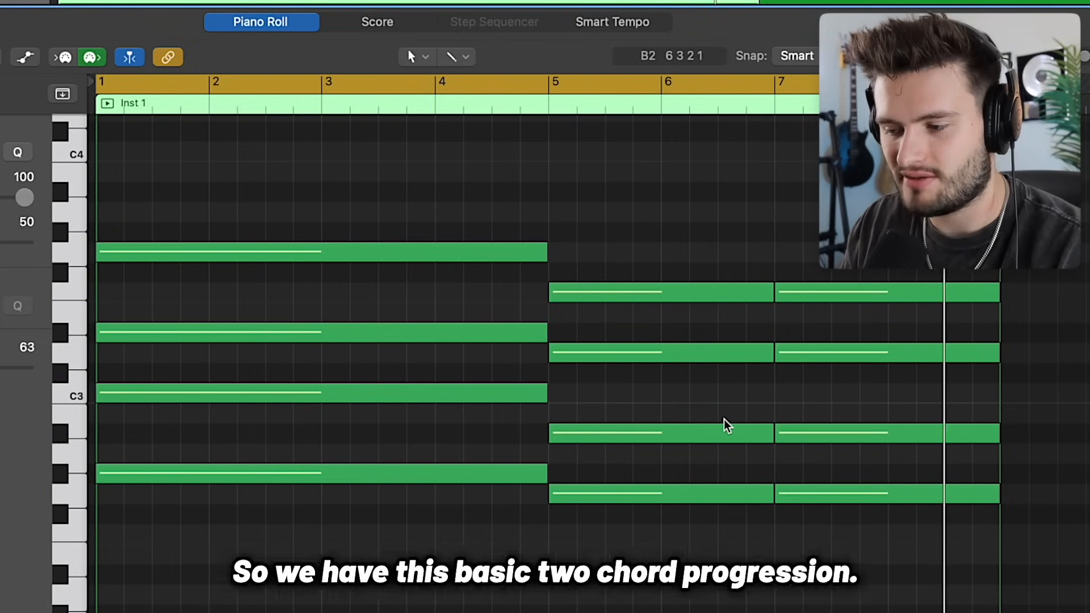
{"action": "scroll", "coordinate": [704, 419], "scroll_direction": "up", "scroll_amount": 1}
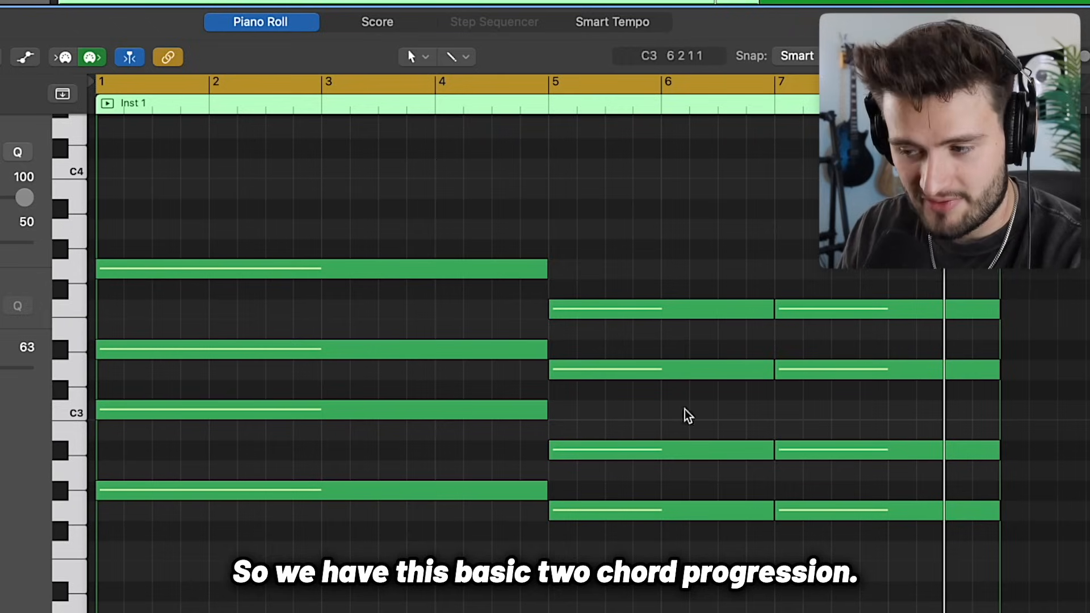
{"action": "left_click", "coordinate": [829, 452]}
{"action": "left_click_drag", "start_coordinate": [828, 451], "coordinate": [827, 439]}
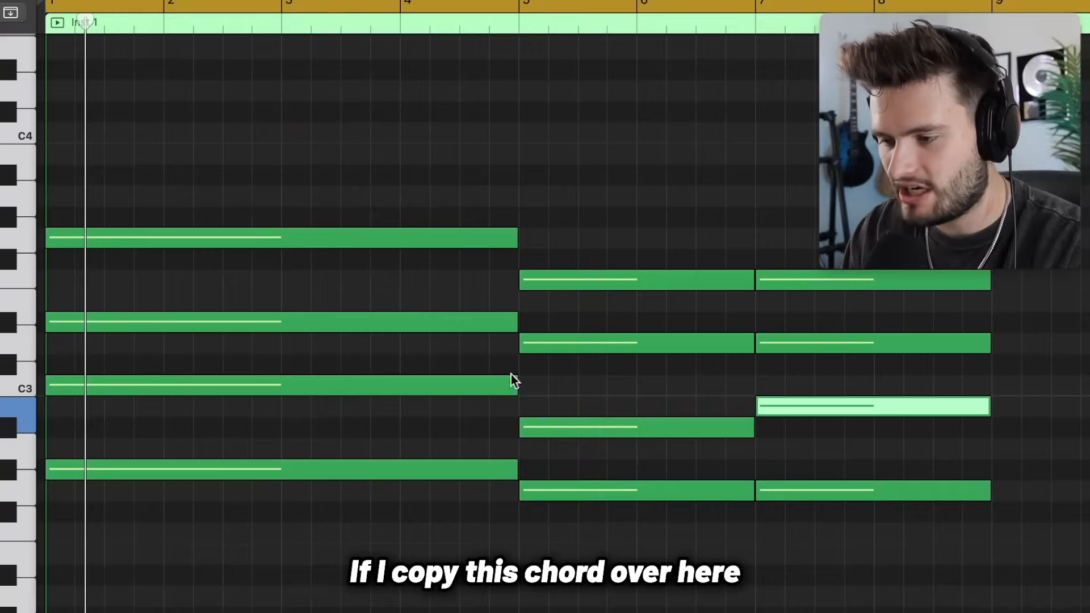
Copy the four-note chord from bar 1 and paste it at bar 9
{"action": "left_click_drag", "start_coordinate": [504, 513], "coordinate": [435, 179]}
{"action": "key", "text": "super+c"}
{"action": "left_click", "coordinate": [991, 7]}
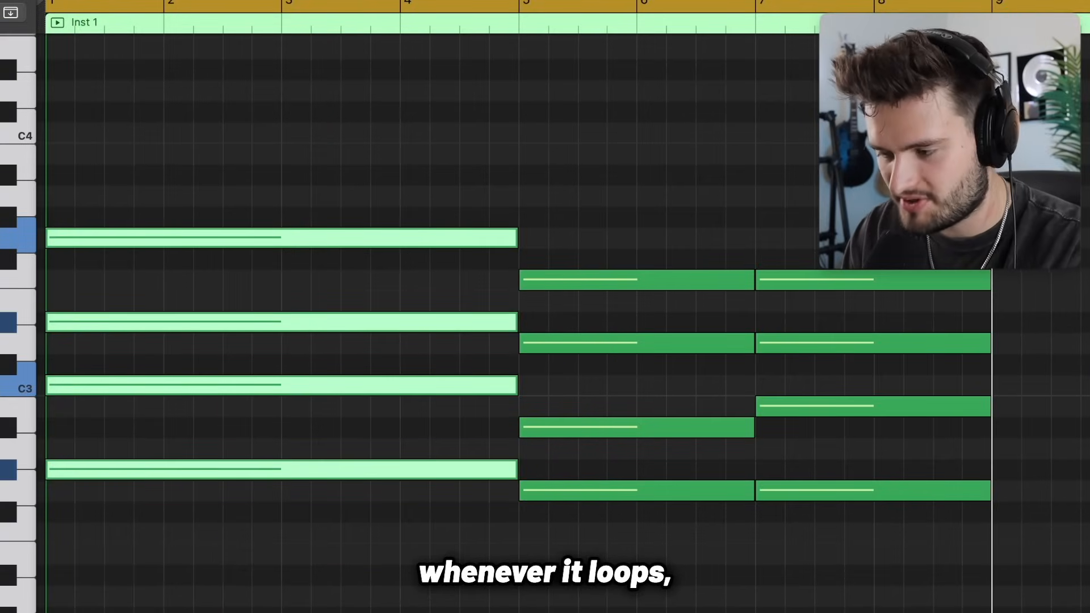
{"action": "key", "text": "super+v"}
{"action": "scroll", "coordinate": [591, 219], "scroll_direction": "left", "scroll_amount": 3}
Return the altered note of the bar 7 chord to A#2 and raise it to B2 again
{"action": "left_click", "coordinate": [570, 189]}
{"action": "left_click_drag", "start_coordinate": [526, 509], "coordinate": [526, 489]}
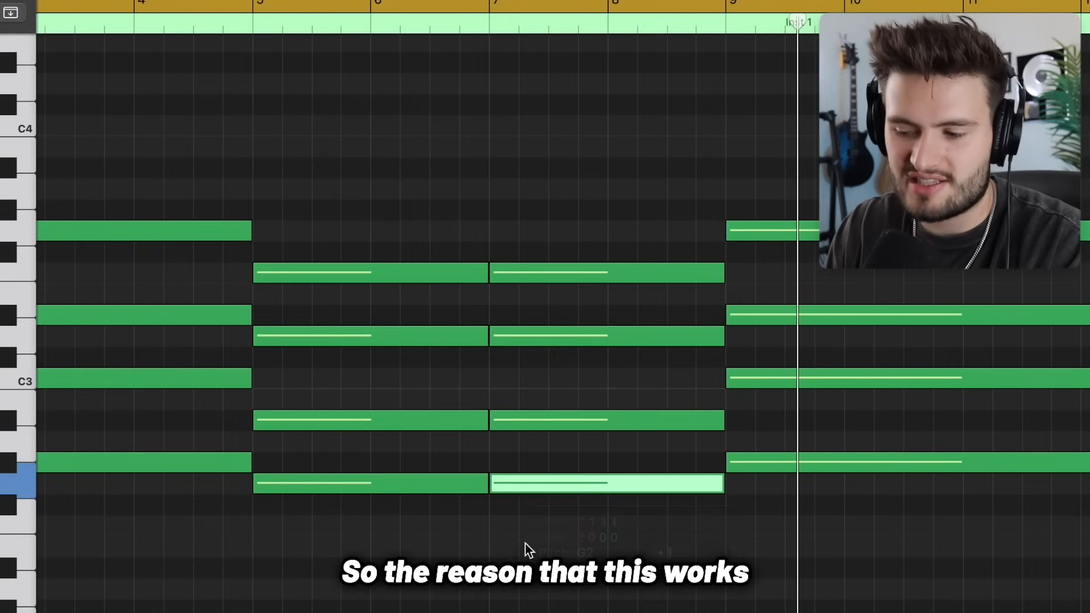
{"action": "left_click", "coordinate": [525, 543]}
{"action": "left_click_drag", "start_coordinate": [527, 422], "coordinate": [527, 395]}
{"action": "left_click", "coordinate": [495, 434]}
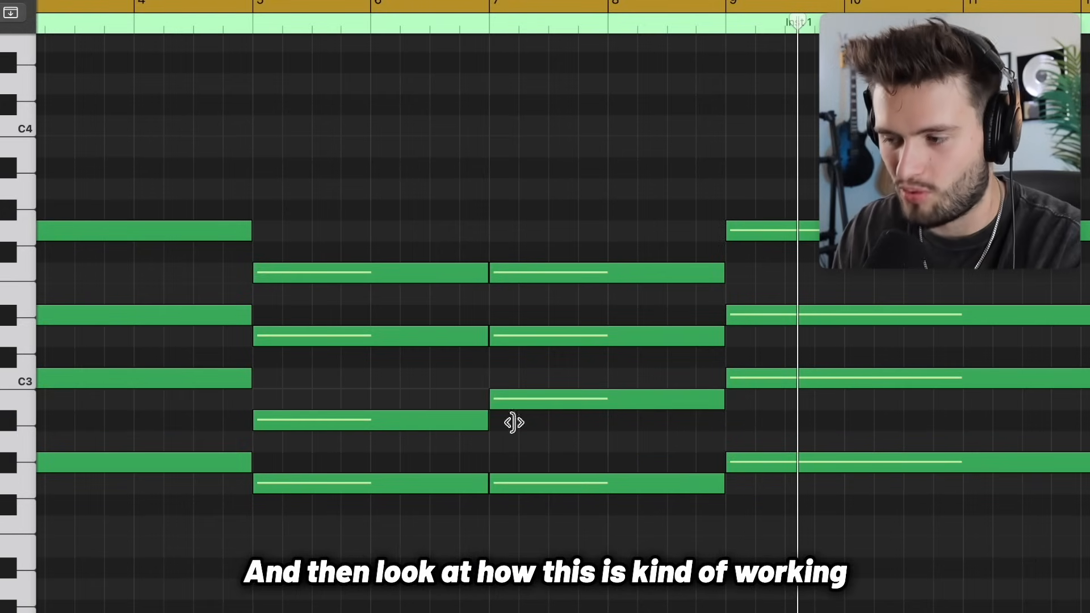
Examine how the A#2, B2 and C3 notes walk up across the chords at bars 5, 7 and 9
{"action": "left_click", "coordinate": [451, 425]}
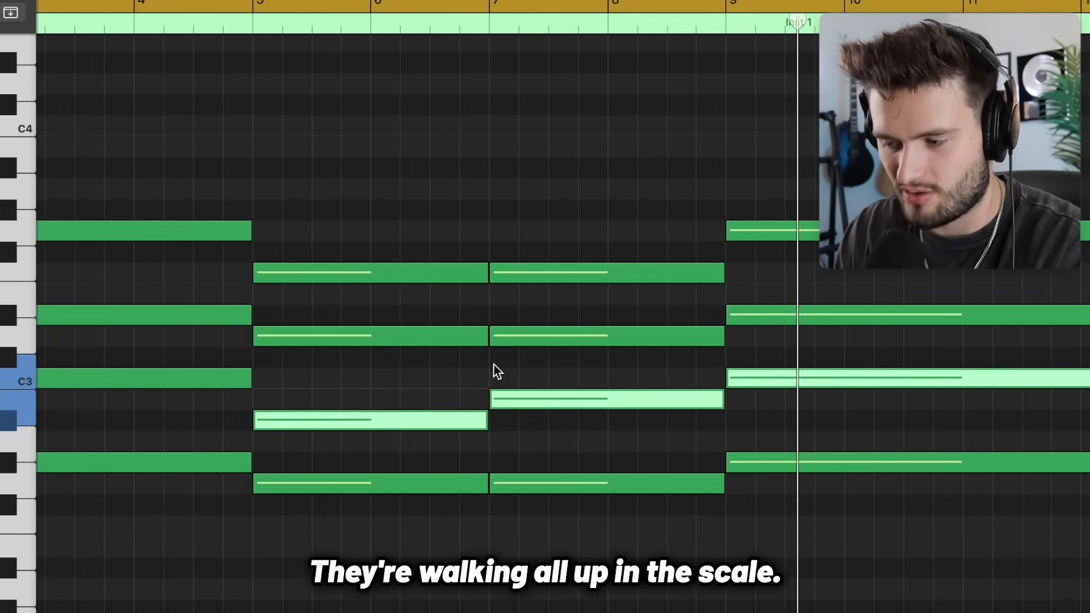
{"action": "left_click", "coordinate": [471, 369]}
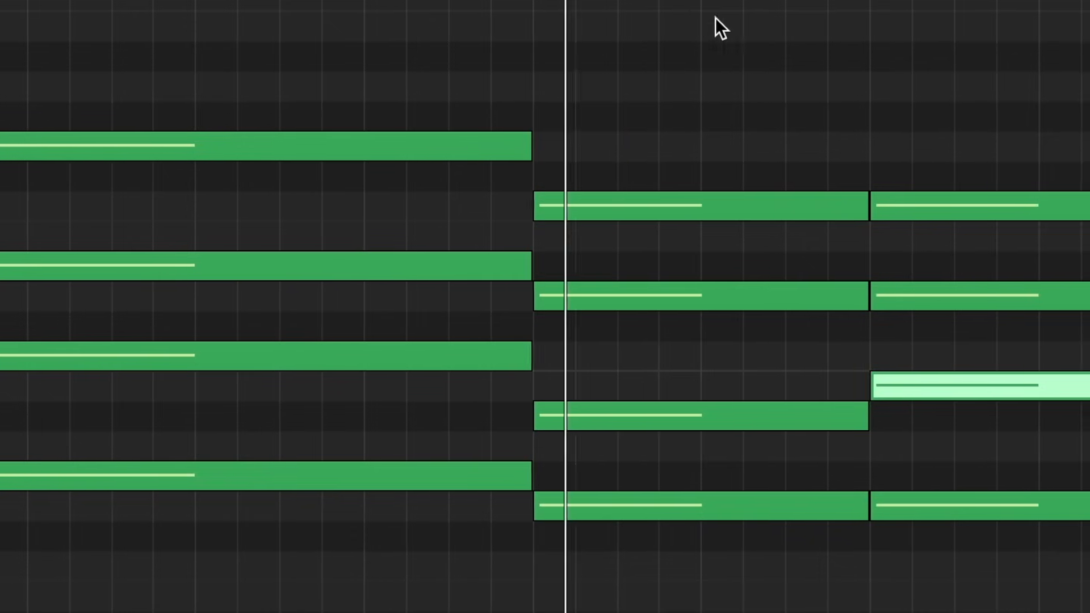
{"action": "left_click", "coordinate": [382, 143]}
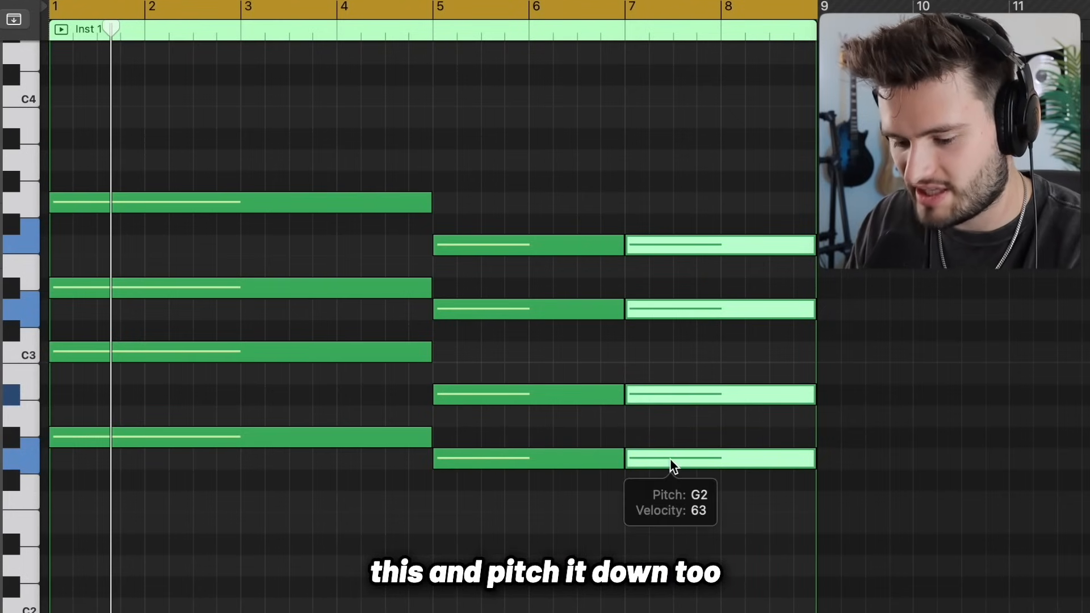
Transpose the four-note chord at bar 7 down two semitones and play back the progression from near bar 5
{"action": "key", "text": "alt+Down"}
{"action": "key", "text": "alt+Down"}
{"action": "left_click", "coordinate": [670, 477]}
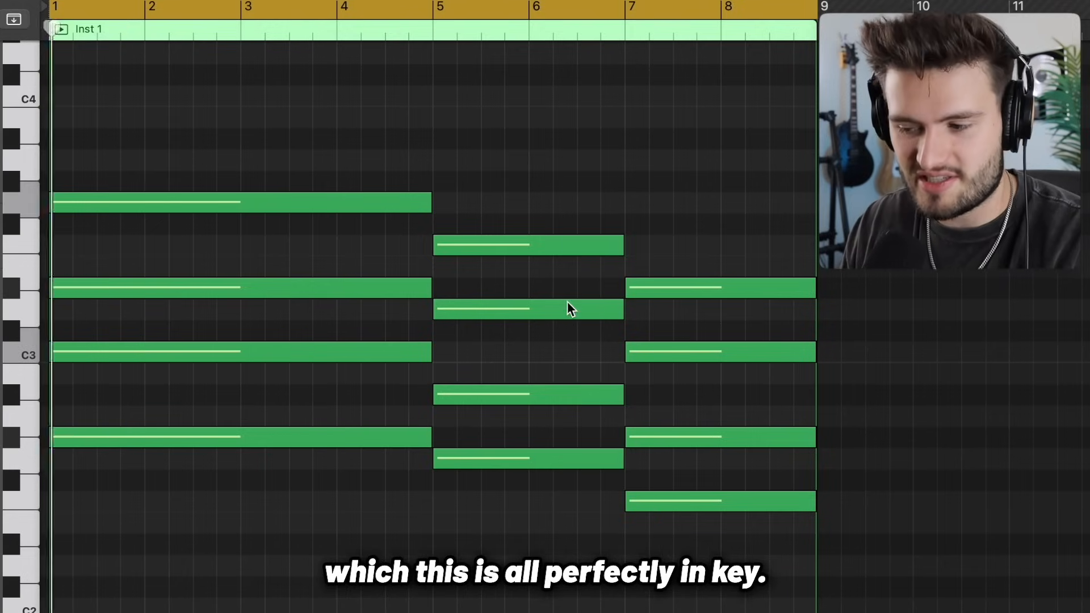
{"action": "left_click", "coordinate": [414, 26]}
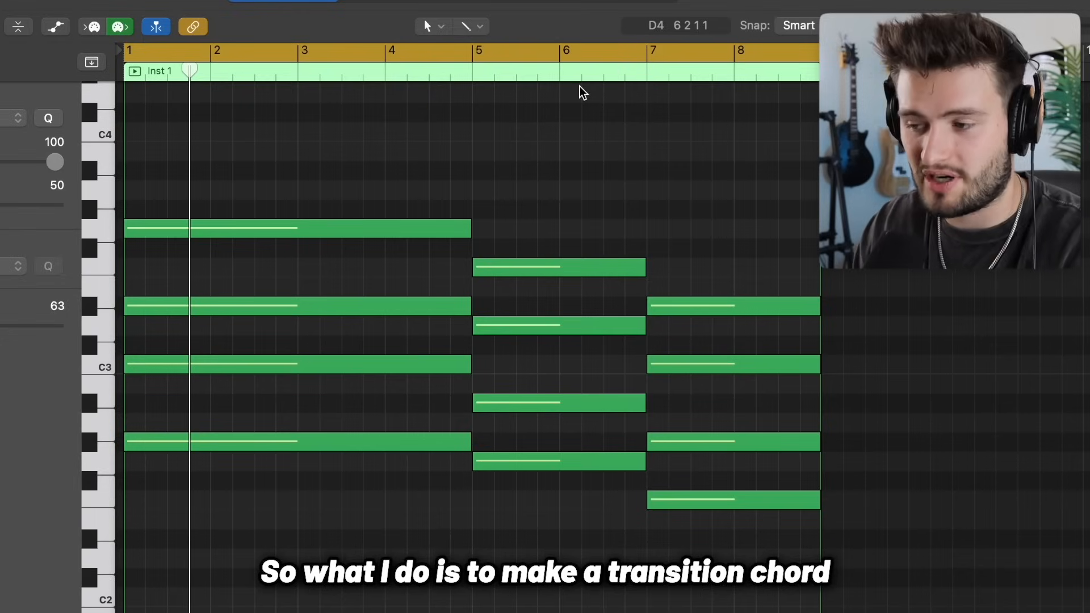
Split the four-note chord at bar 5 halfway through bar 6 and transpose the split-off end down one semitone
{"action": "left_click", "coordinate": [604, 71]}
{"action": "left_click_drag", "start_coordinate": [601, 98], "coordinate": [594, 465]}
{"action": "key", "text": "super+t"}
{"action": "key", "text": "super+Right"}
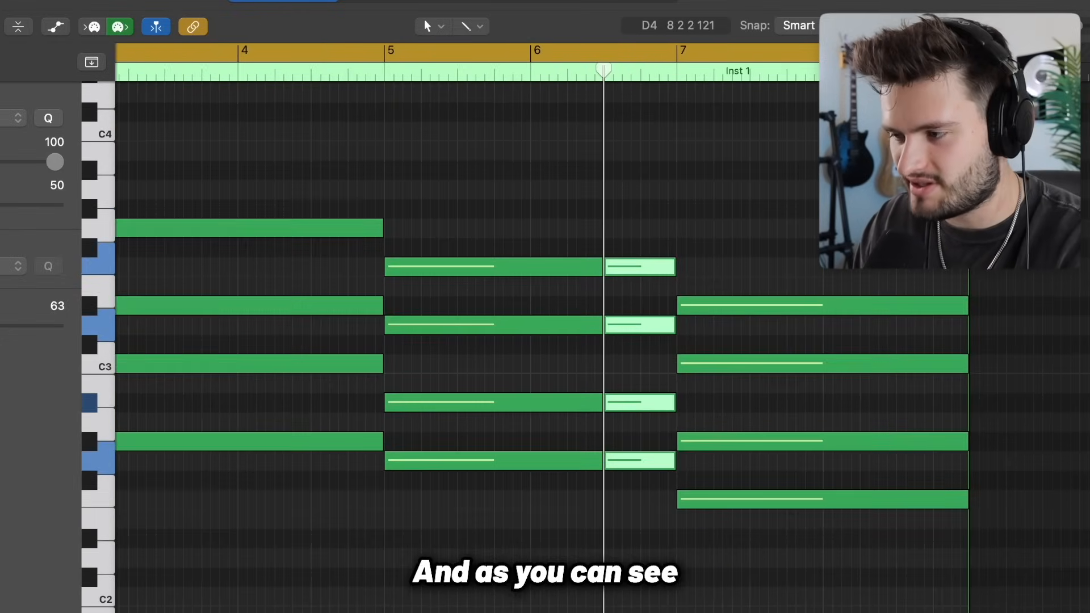
{"action": "key", "text": "super+Down"}
{"action": "key", "text": "super+Right"}
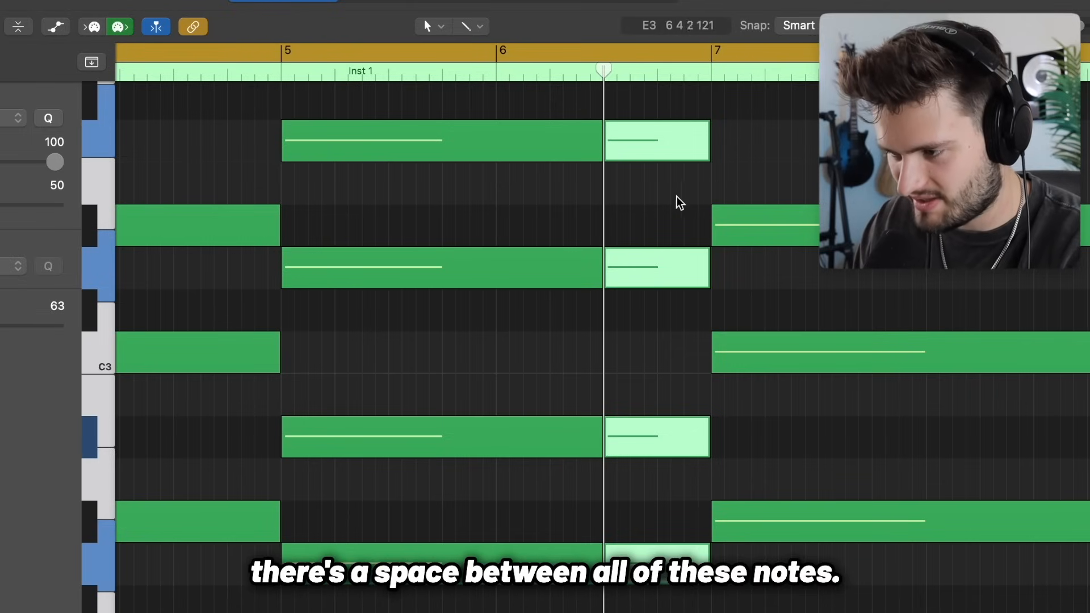
{"action": "scroll", "coordinate": [689, 309], "scroll_direction": "down", "scroll_amount": 3}
{"action": "scroll", "coordinate": [692, 312], "scroll_direction": "up", "scroll_amount": 4}
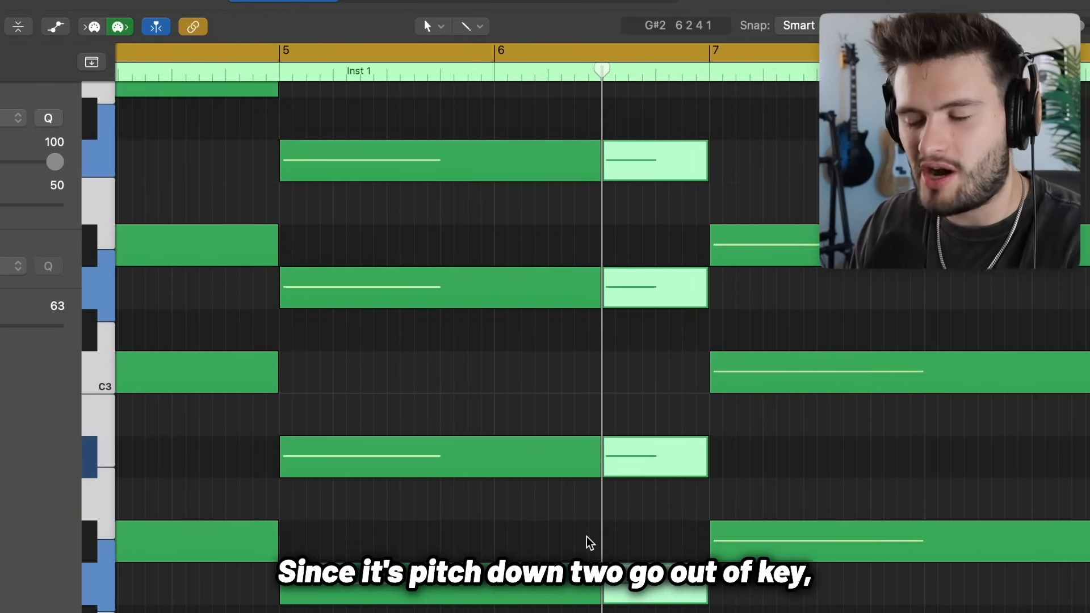
{"action": "key", "text": "alt+Down"}
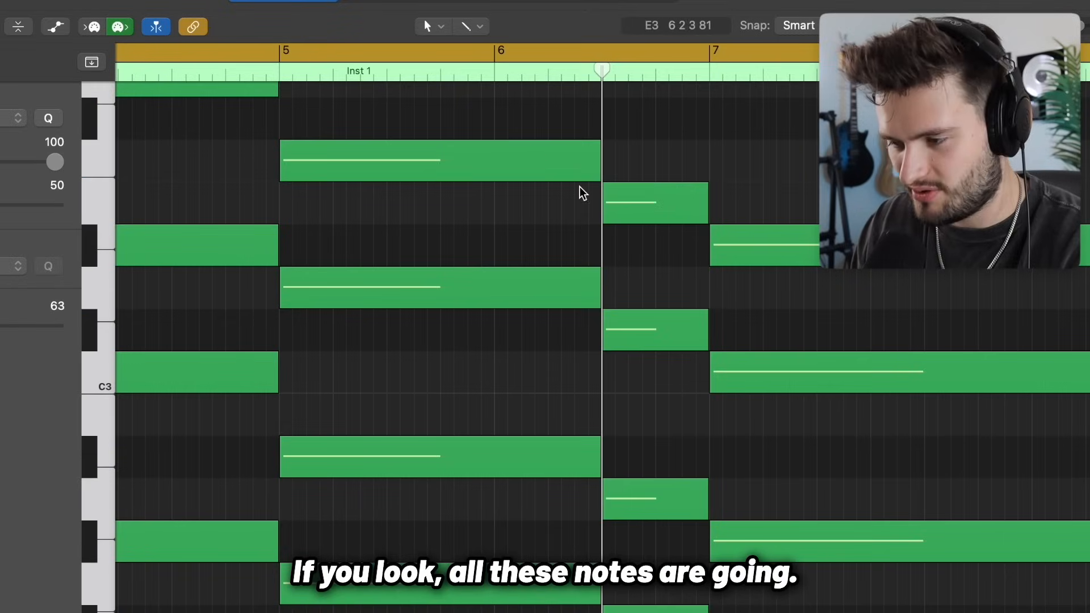
Examine how each note steps down from the bar 5 chord through the transition chord to the bar 7 chord
{"action": "left_click", "coordinate": [536, 149]}
{"action": "left_click", "coordinate": [640, 205]}
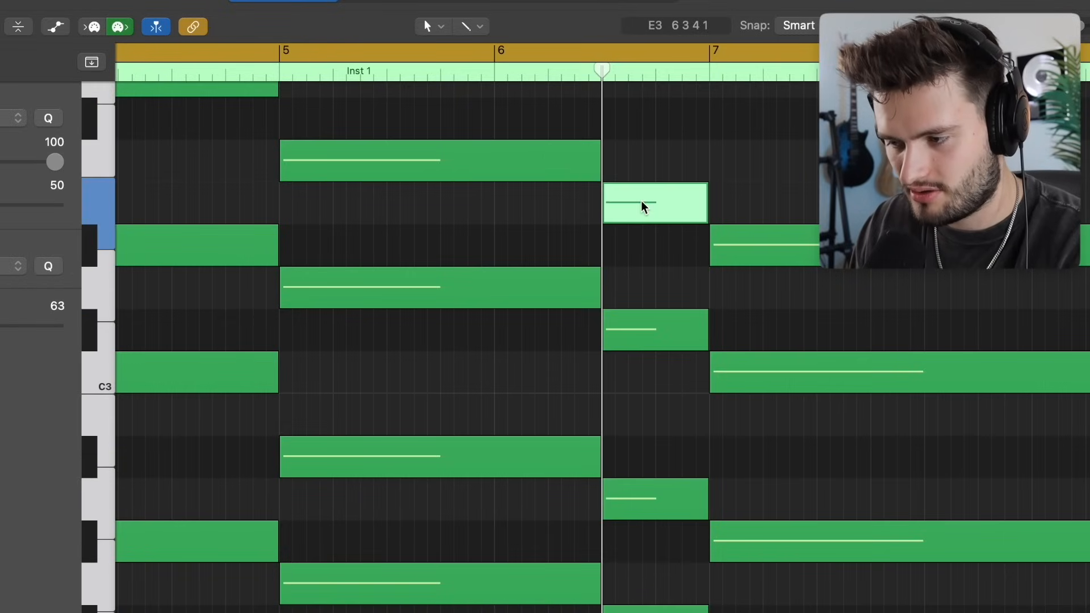
{"action": "left_click", "coordinate": [755, 254]}
{"action": "left_click", "coordinate": [555, 284]}
{"action": "left_click", "coordinate": [630, 328]}
{"action": "left_click", "coordinate": [740, 370]}
{"action": "left_click_drag", "start_coordinate": [652, 611], "coordinate": [648, 137]}
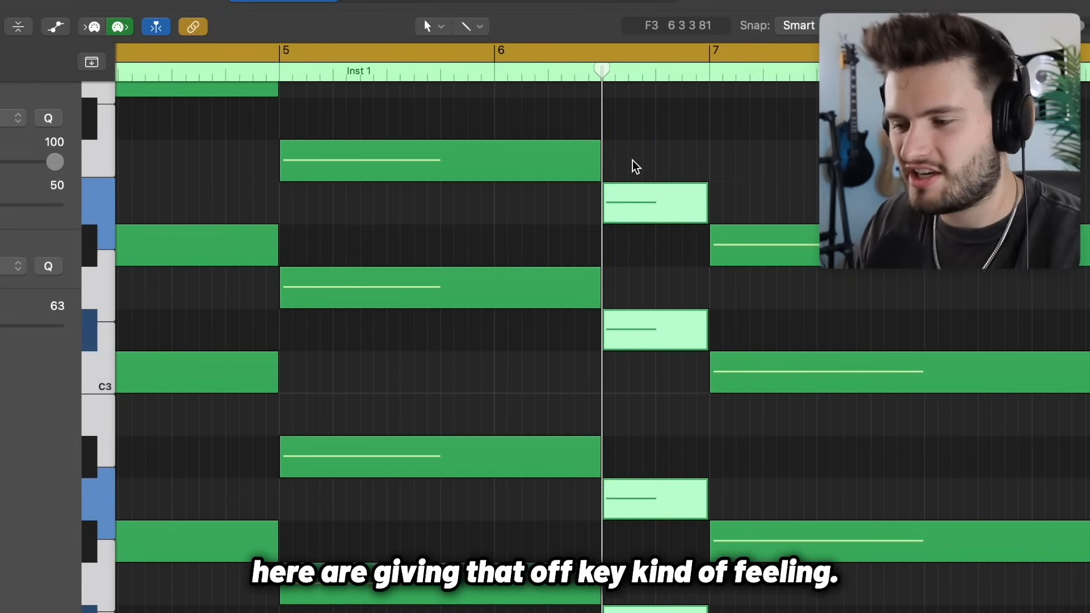
{"action": "left_click_drag", "start_coordinate": [736, 163], "coordinate": [728, 541]}
{"action": "left_click", "coordinate": [741, 453]}
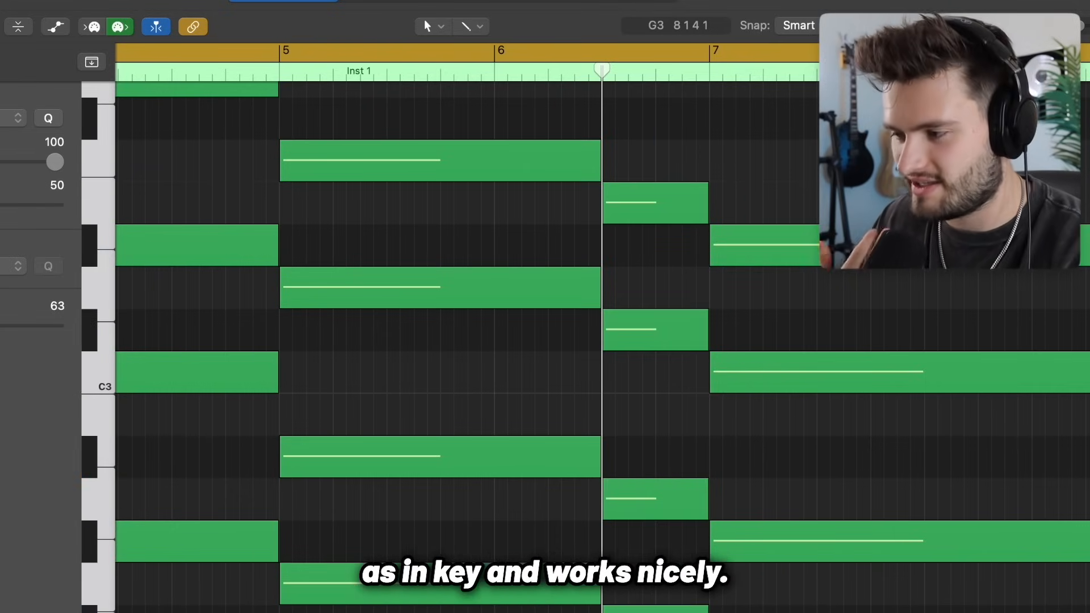
Play back the progression with its transition chord from bar 1
{"action": "key", "text": "super+Left"}
{"action": "key", "text": "super+Up"}
{"action": "key", "text": "super+Up"}
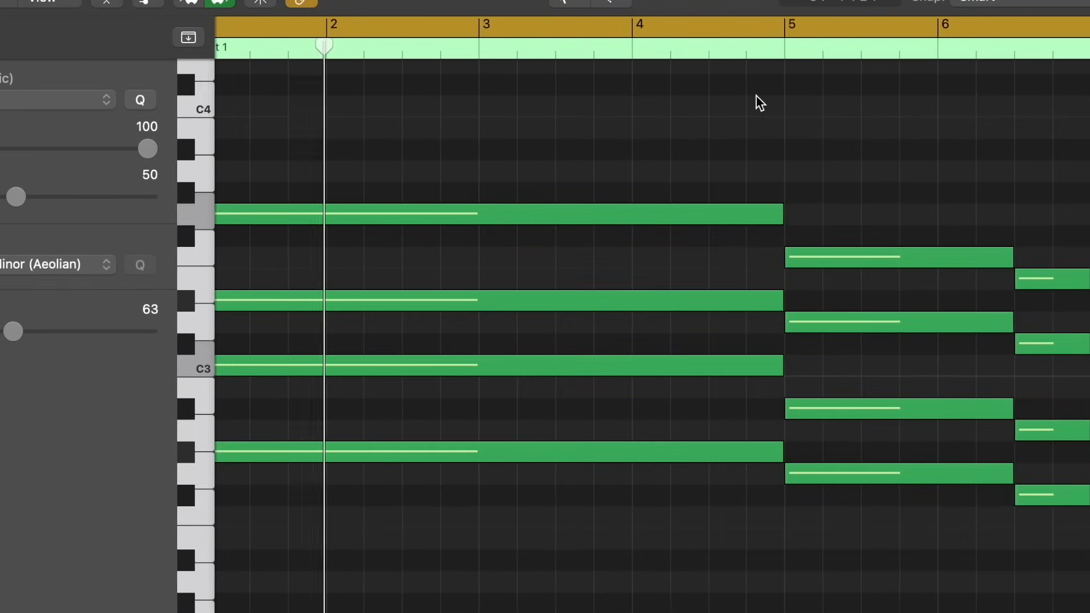
{"action": "key", "text": "super+Left"}
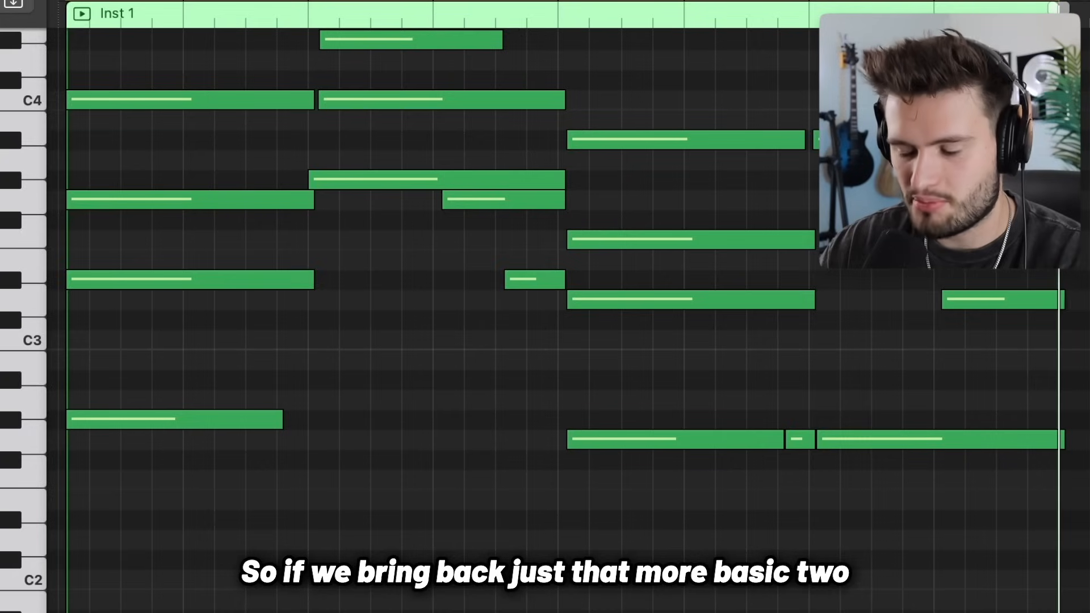
Review and play back the two-chord progression with the high chord inversions at bars 3 and 7
{"action": "scroll", "coordinate": [319, 439], "scroll_direction": "up", "scroll_amount": 5}
{"action": "key", "text": "super+Up"}
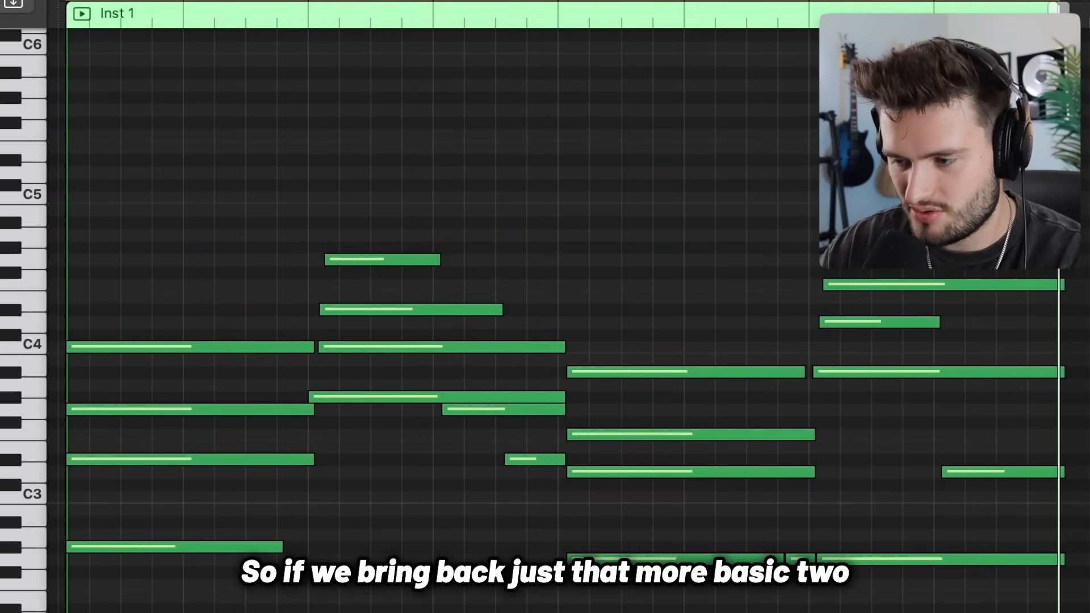
{"action": "key", "text": "space"}
{"action": "scroll", "coordinate": [645, 206], "scroll_direction": "down", "scroll_amount": 4}
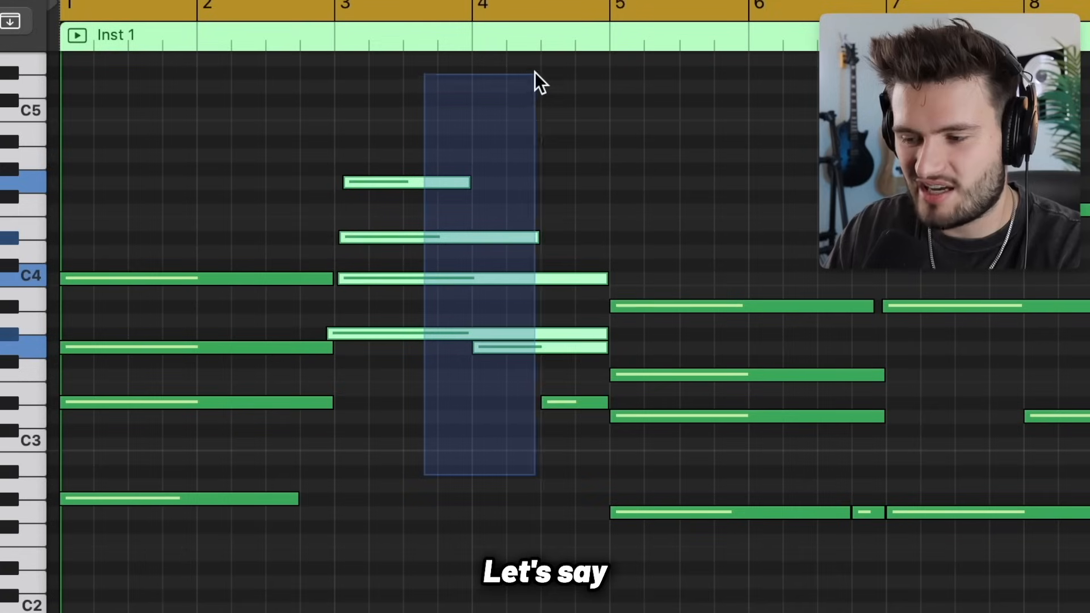
Delete the high chord notes in bars 3–4 and 7–8
{"action": "left_click_drag", "start_coordinate": [535, 72], "coordinate": [546, 66]}
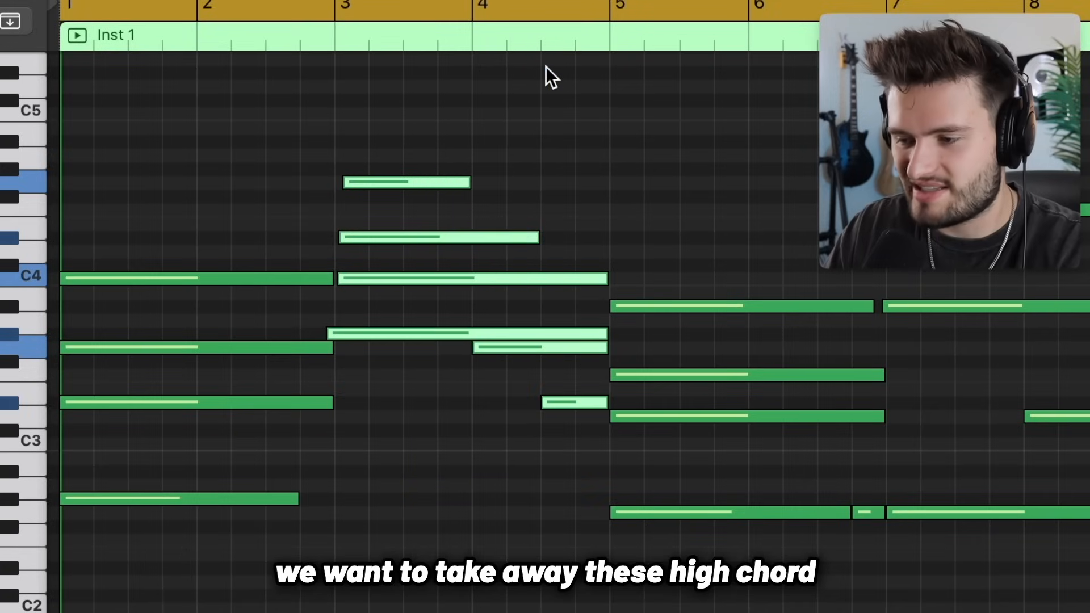
{"action": "left_click_drag", "start_coordinate": [415, 141], "coordinate": [590, 473]}
{"action": "key", "text": "Delete"}
{"action": "left_click_drag", "start_coordinate": [975, 193], "coordinate": [1082, 426]}
Transpose the lower notes of the remaining chords and the long bass notes up an octave
{"action": "left_click_drag", "start_coordinate": [178, 555], "coordinate": [921, 401]}
{"action": "key", "text": "shift+alt+Up"}
{"action": "left_click", "coordinate": [621, 468]}
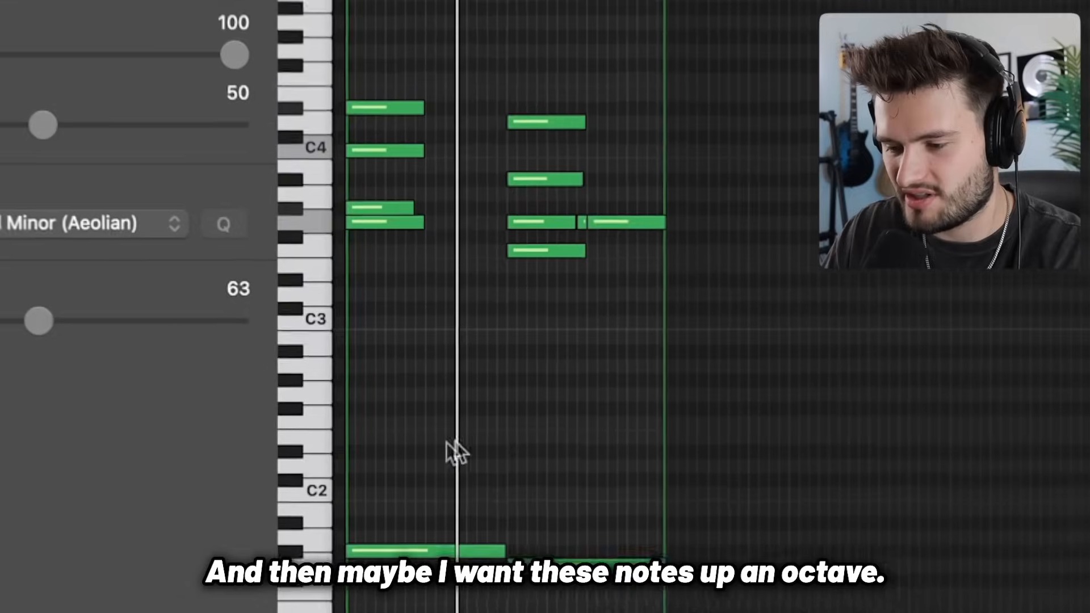
{"action": "left_click_drag", "start_coordinate": [474, 576], "coordinate": [534, 612]}
{"action": "key", "text": "shift+alt+Up"}
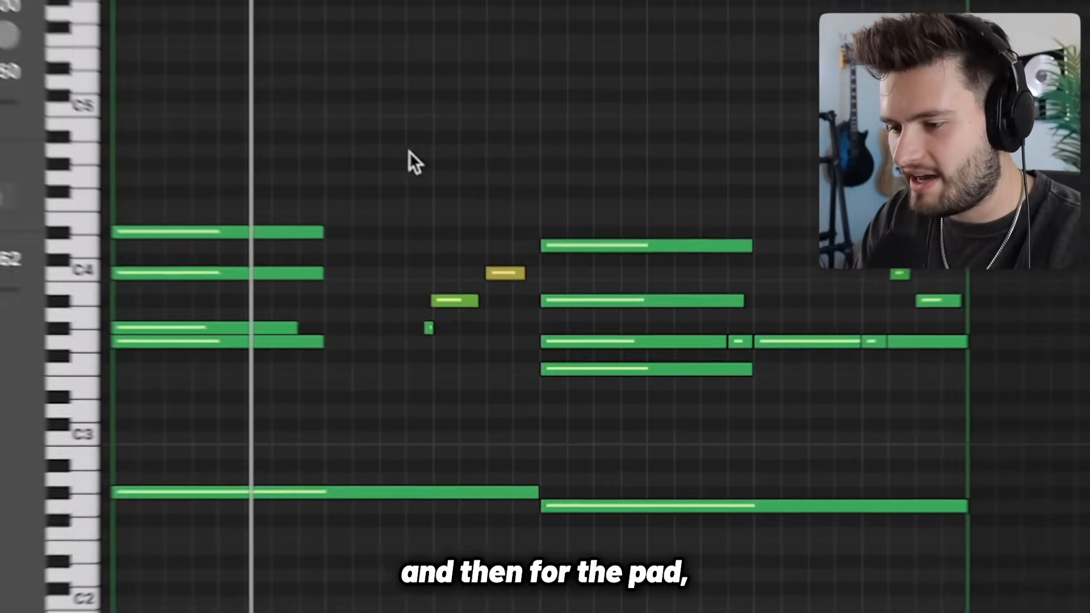
Delete the passing notes and extra notes between the pad chords and extend the second chord's G3 to the chord's end
{"action": "left_click_drag", "start_coordinate": [409, 161], "coordinate": [501, 382]}
{"action": "key", "text": "Delete"}
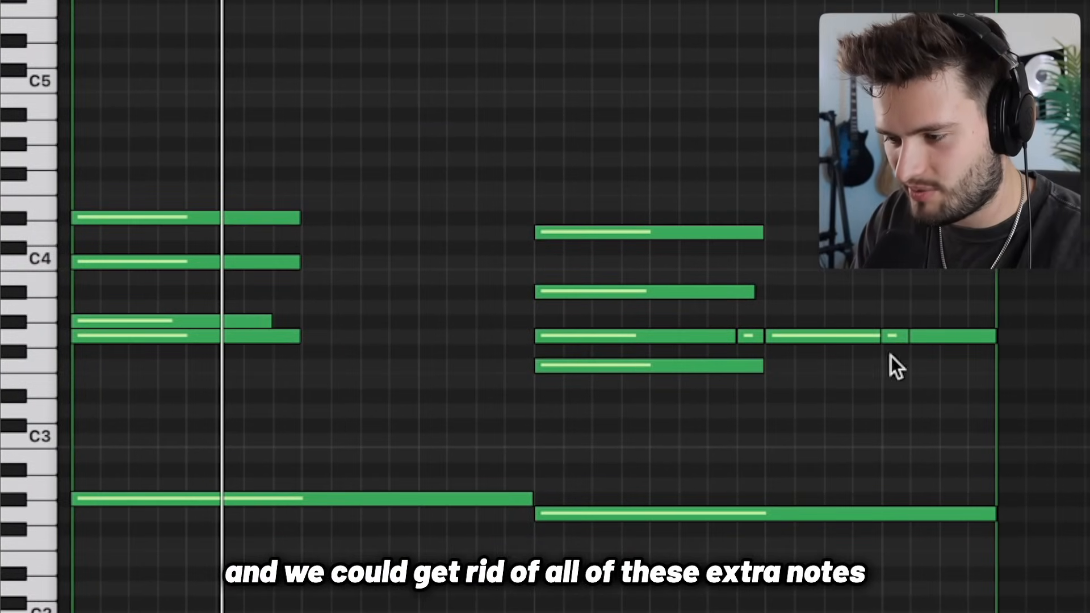
{"action": "left_click", "coordinate": [893, 332]}
{"action": "key", "text": "Delete"}
{"action": "left_click", "coordinate": [830, 331]}
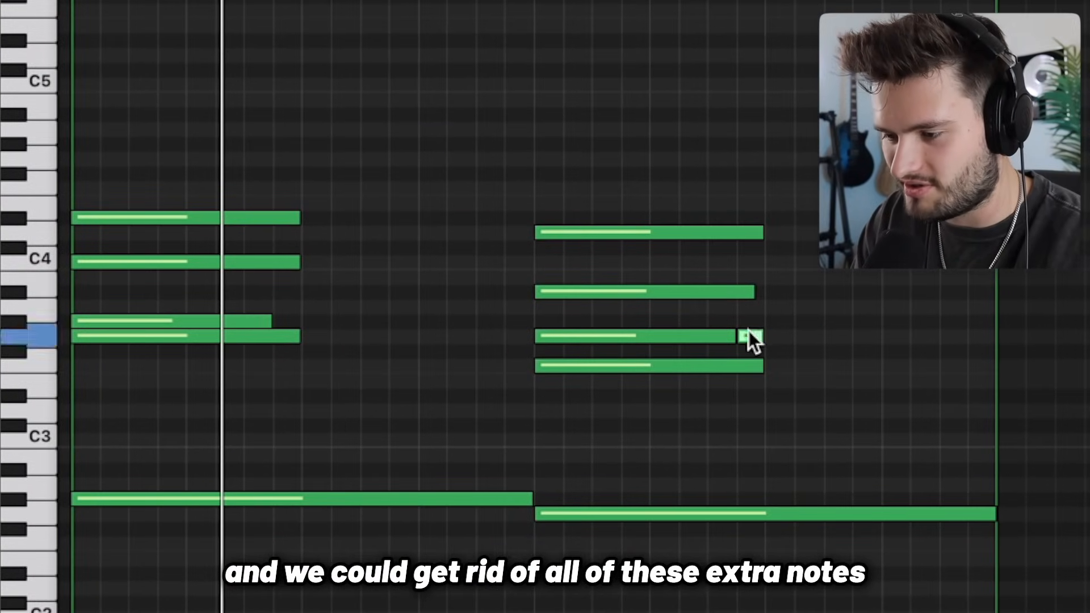
{"action": "key", "text": "Delete"}
{"action": "left_click_drag", "start_coordinate": [729, 330], "coordinate": [746, 337]}
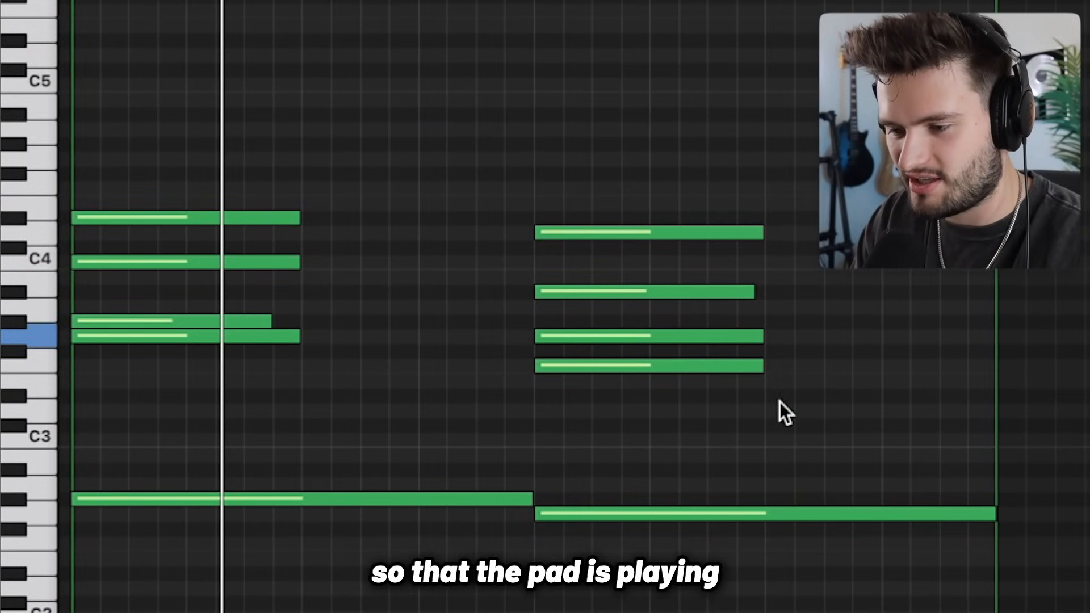
Extend both pad chords to fill four bars each and transpose their upper notes down an octave
{"action": "left_click_drag", "start_coordinate": [785, 412], "coordinate": [531, 223]}
{"action": "left_click", "coordinate": [563, 194]}
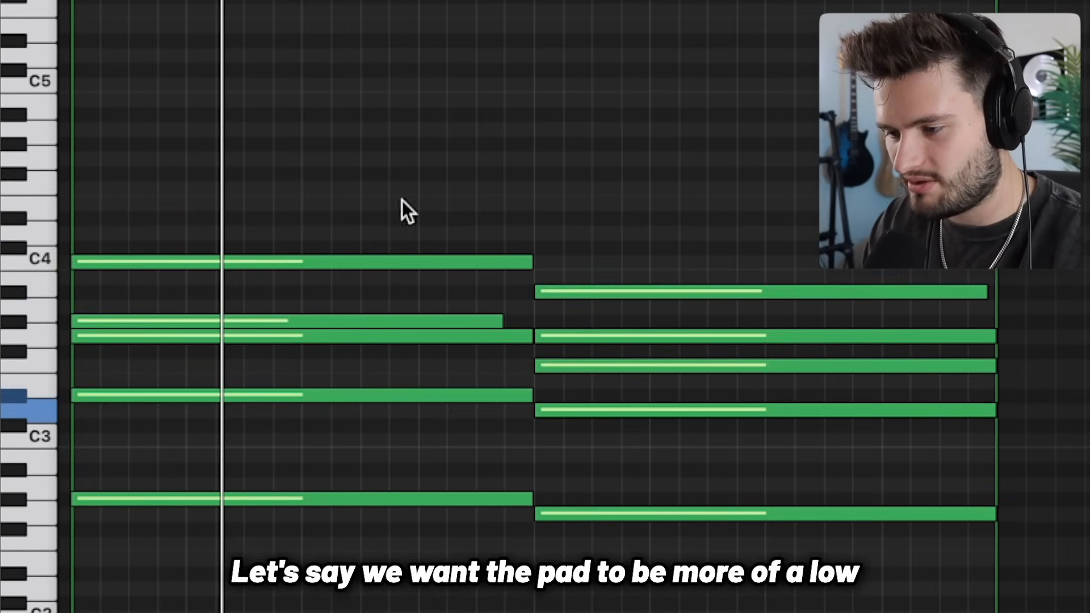
{"action": "left_click_drag", "start_coordinate": [401, 203], "coordinate": [587, 291]}
{"action": "key", "text": "alt+shift+Down"}
{"action": "left_click", "coordinate": [449, 244]}
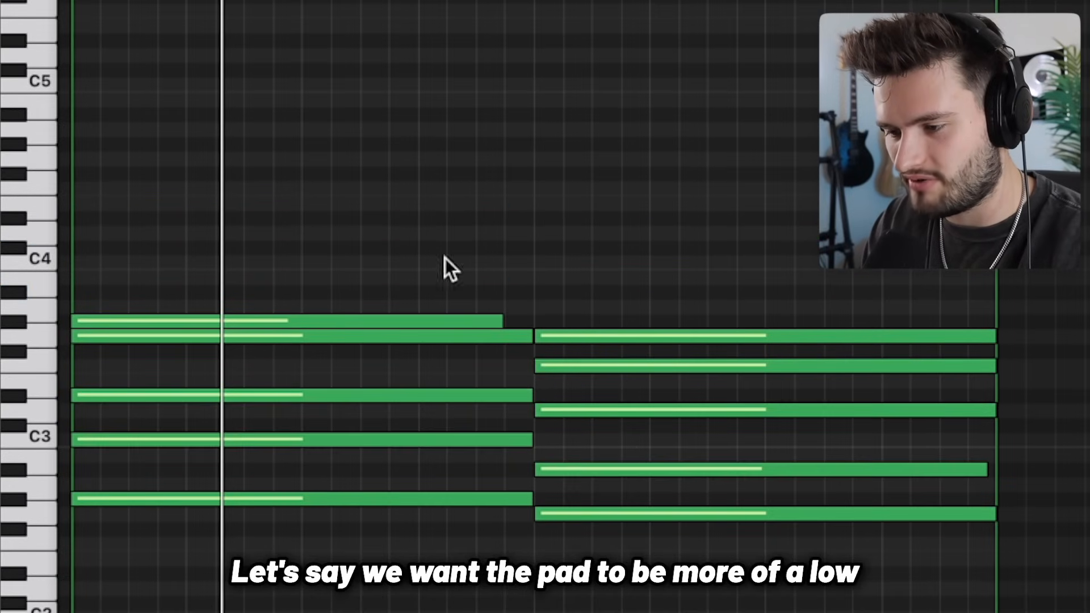
{"action": "left_click", "coordinate": [435, 320]}
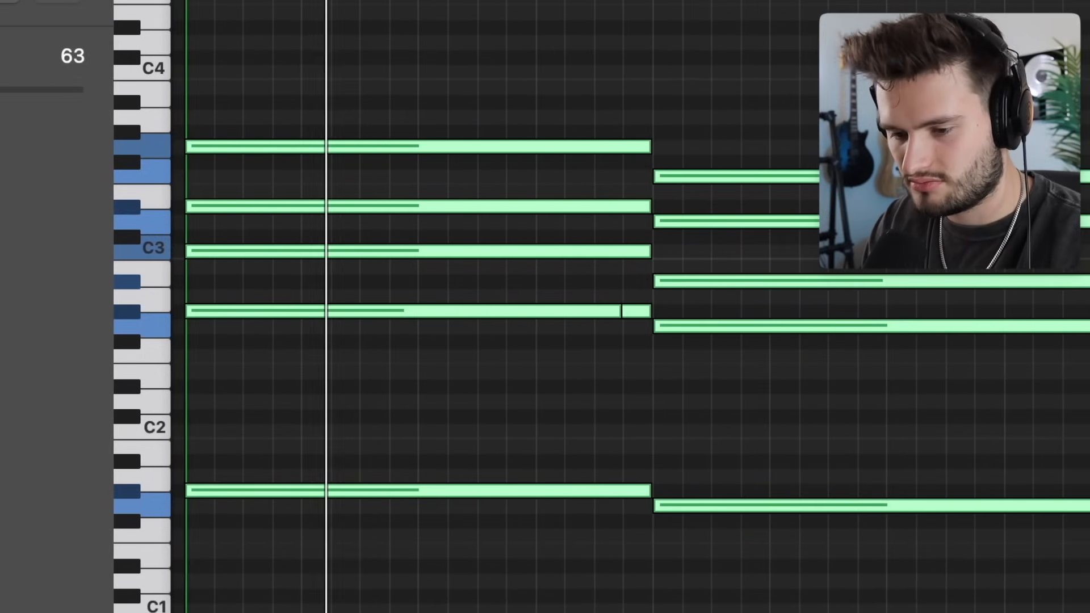
View the notes of all the instrument parts together in the piano roll
{"action": "left_click", "coordinate": [234, 7]}
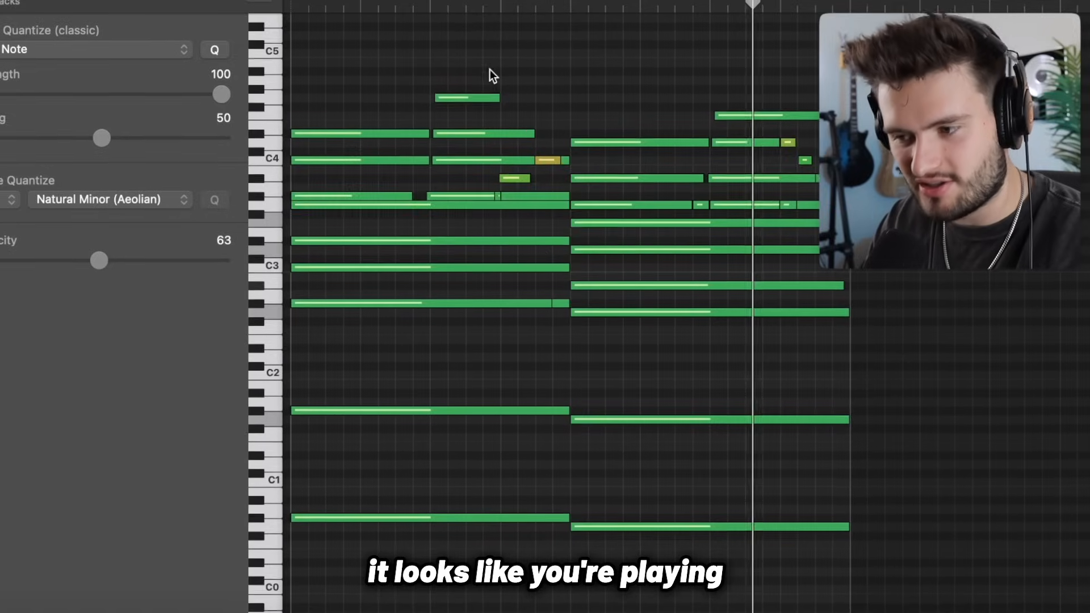
{"action": "scroll", "coordinate": [540, 247], "scroll_direction": "up", "scroll_amount": 2}
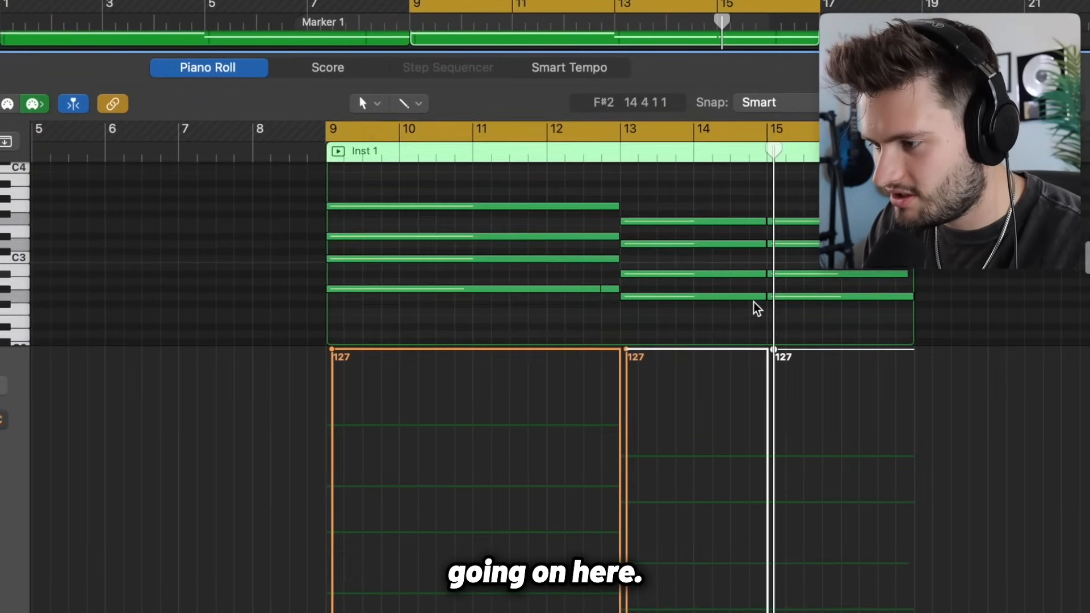
Raise the A#2 note of the pad chord at bar 15 to B2 and open the middle instrument's region starting at bar 9
{"action": "left_click_drag", "start_coordinate": [778, 274], "coordinate": [781, 267]}
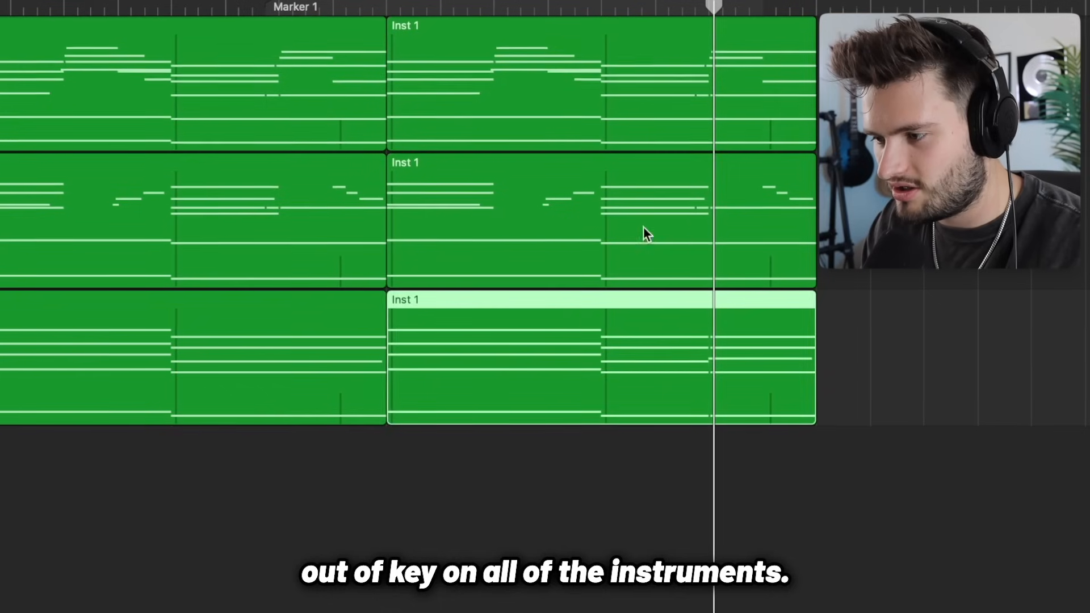
{"action": "left_click", "coordinate": [670, 239]}
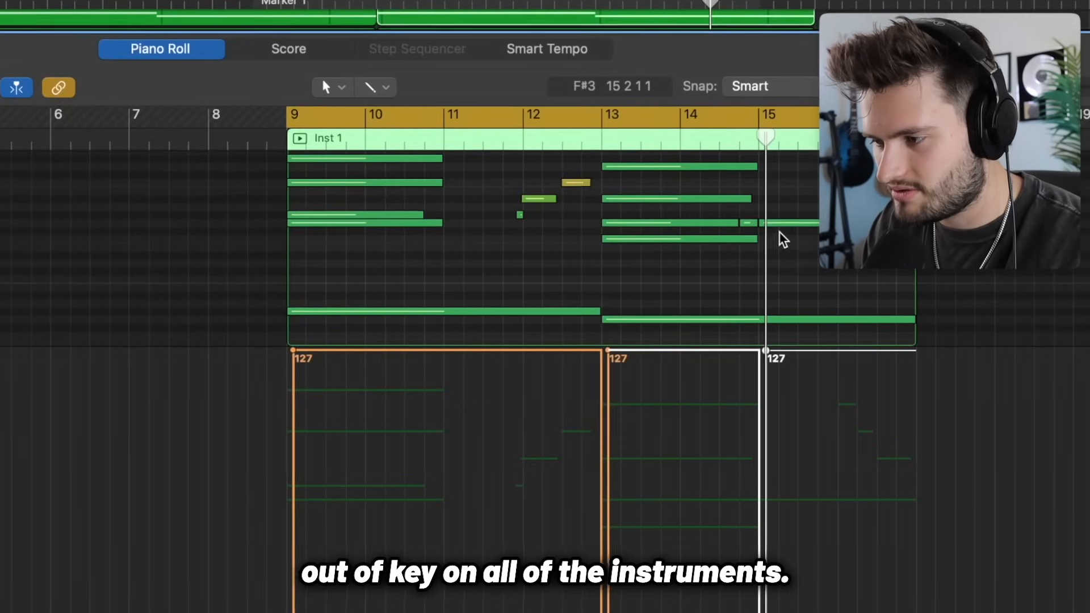